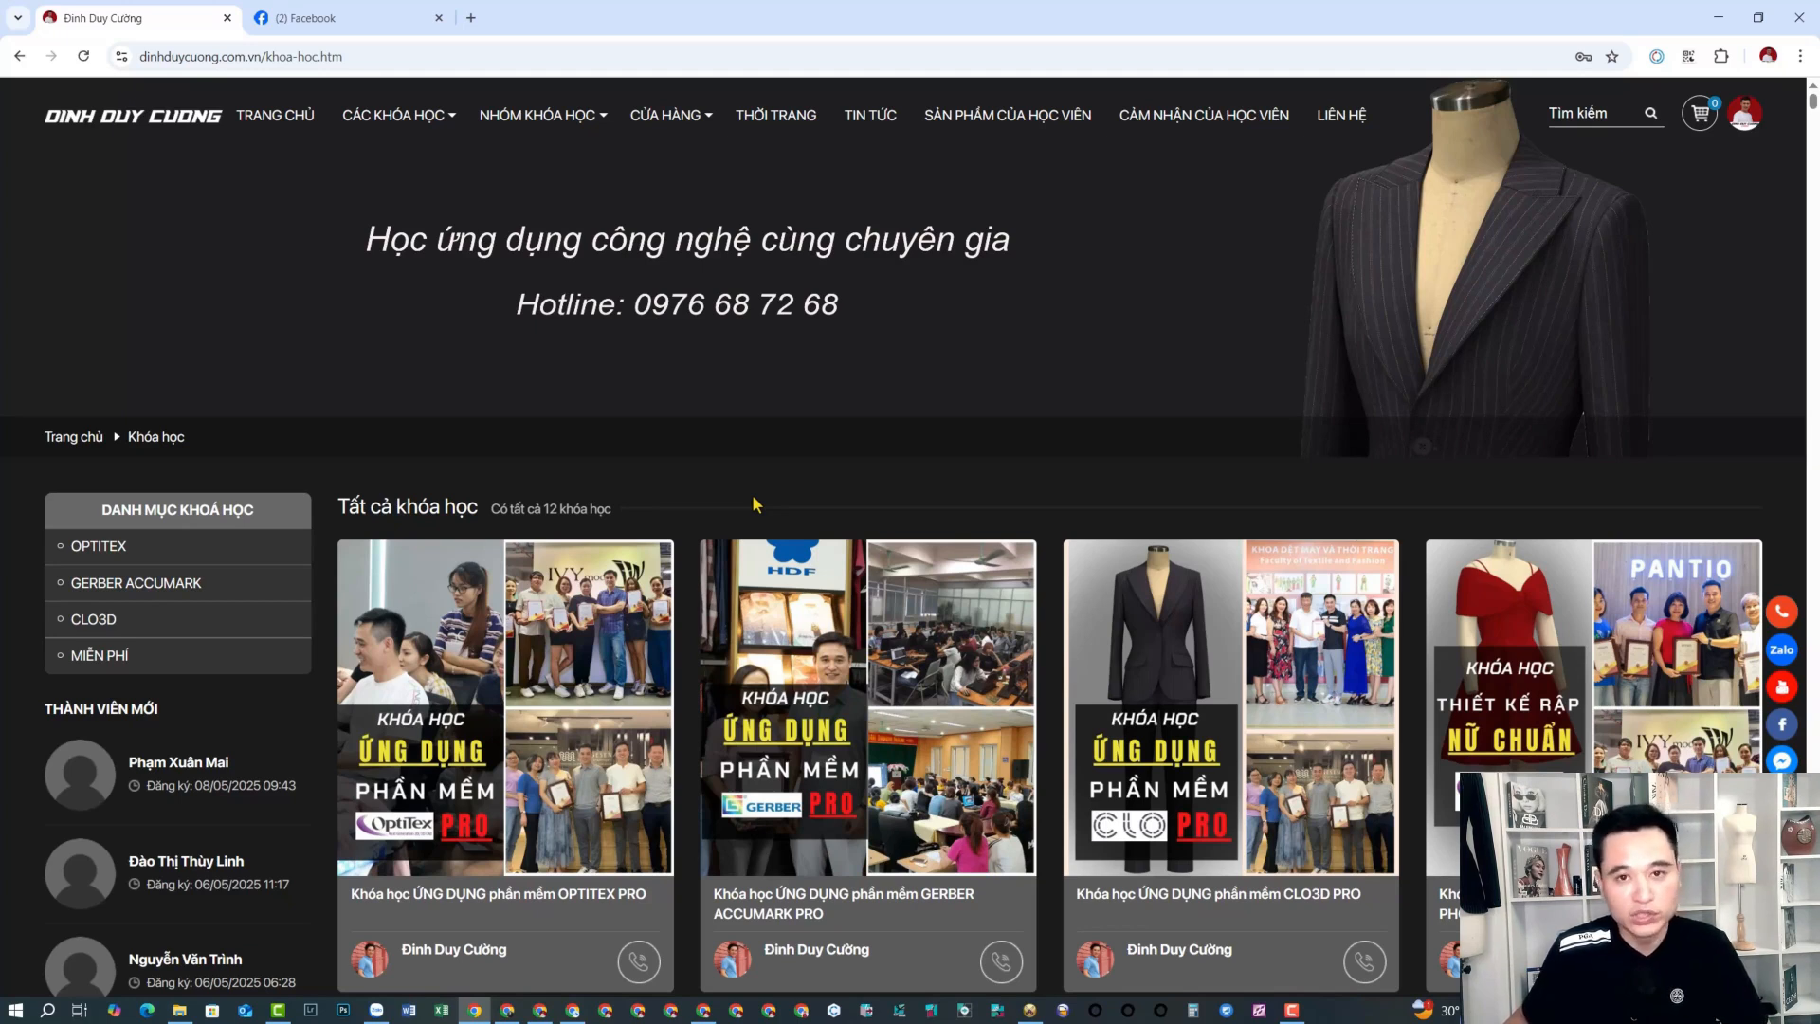
Search Google in a new tab for the fashion-software trainer's name and open the trainer's website.
{"action": "left_click", "coordinate": [470, 17]}
{"action": "left_click", "coordinate": [719, 365]}
{"action": "type", "text": "di"}
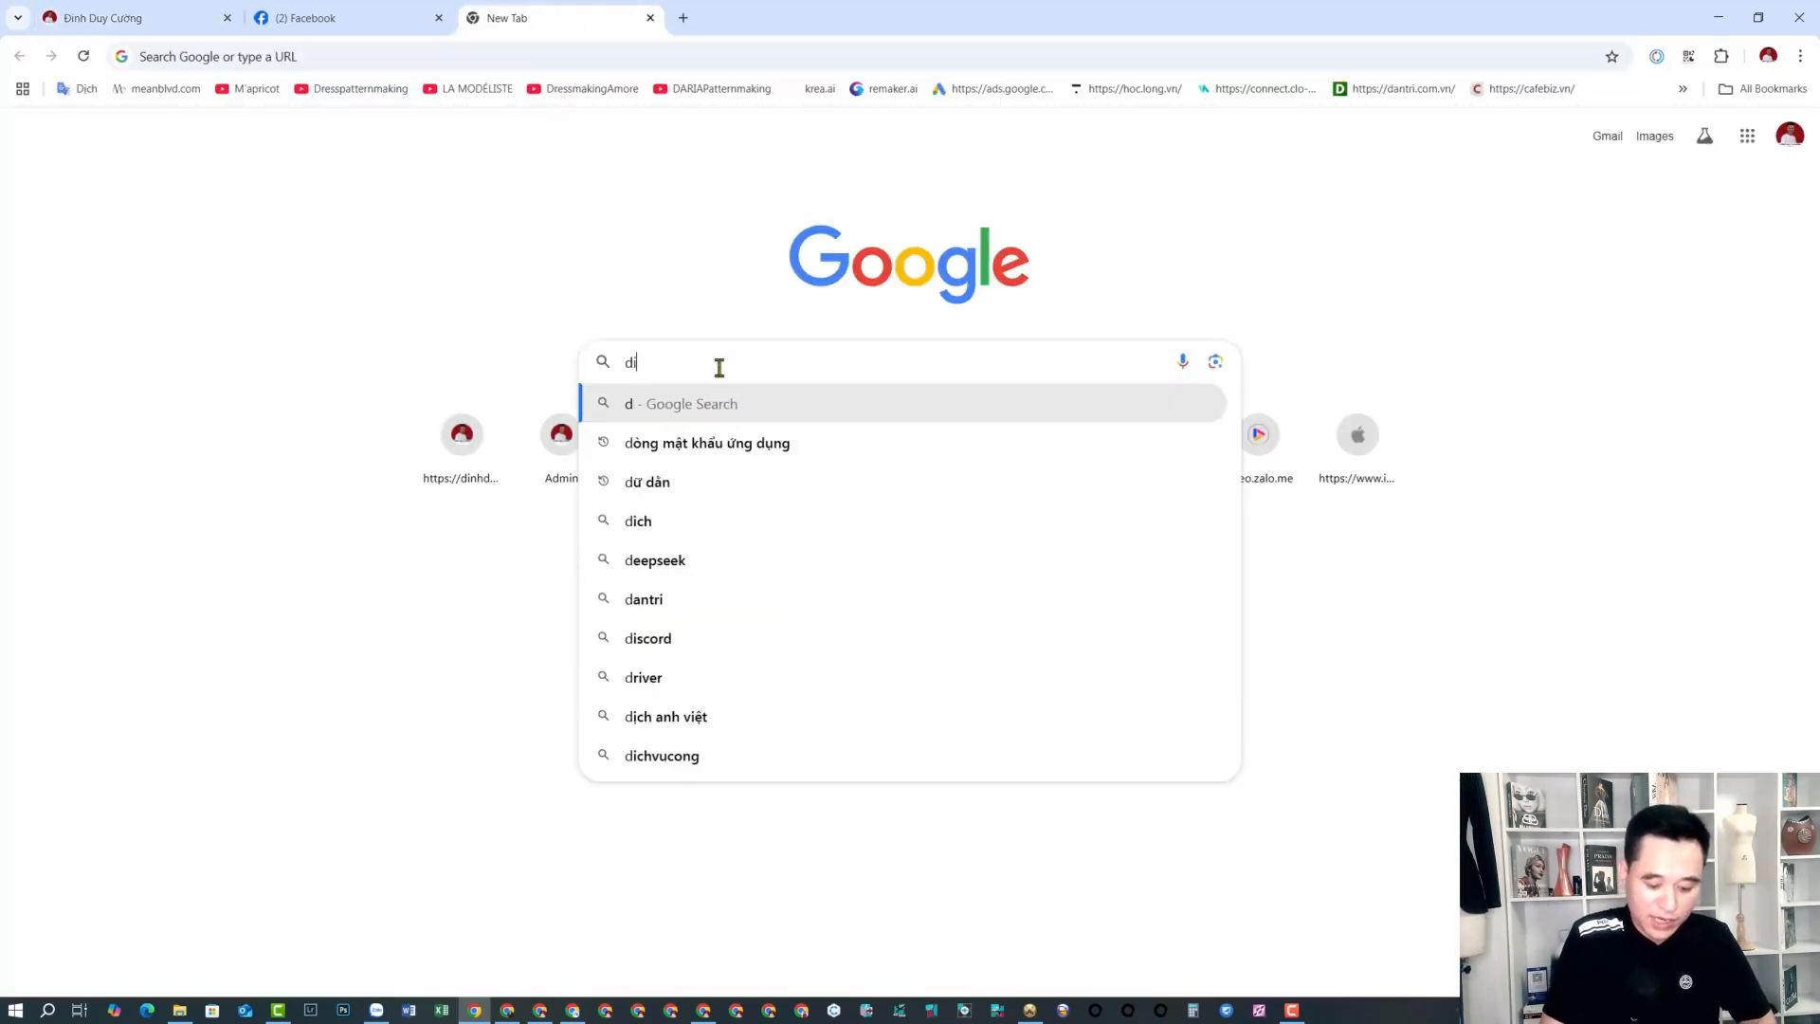
{"action": "type", "text": "nh duy cuong"}
{"action": "key", "text": "Return"}
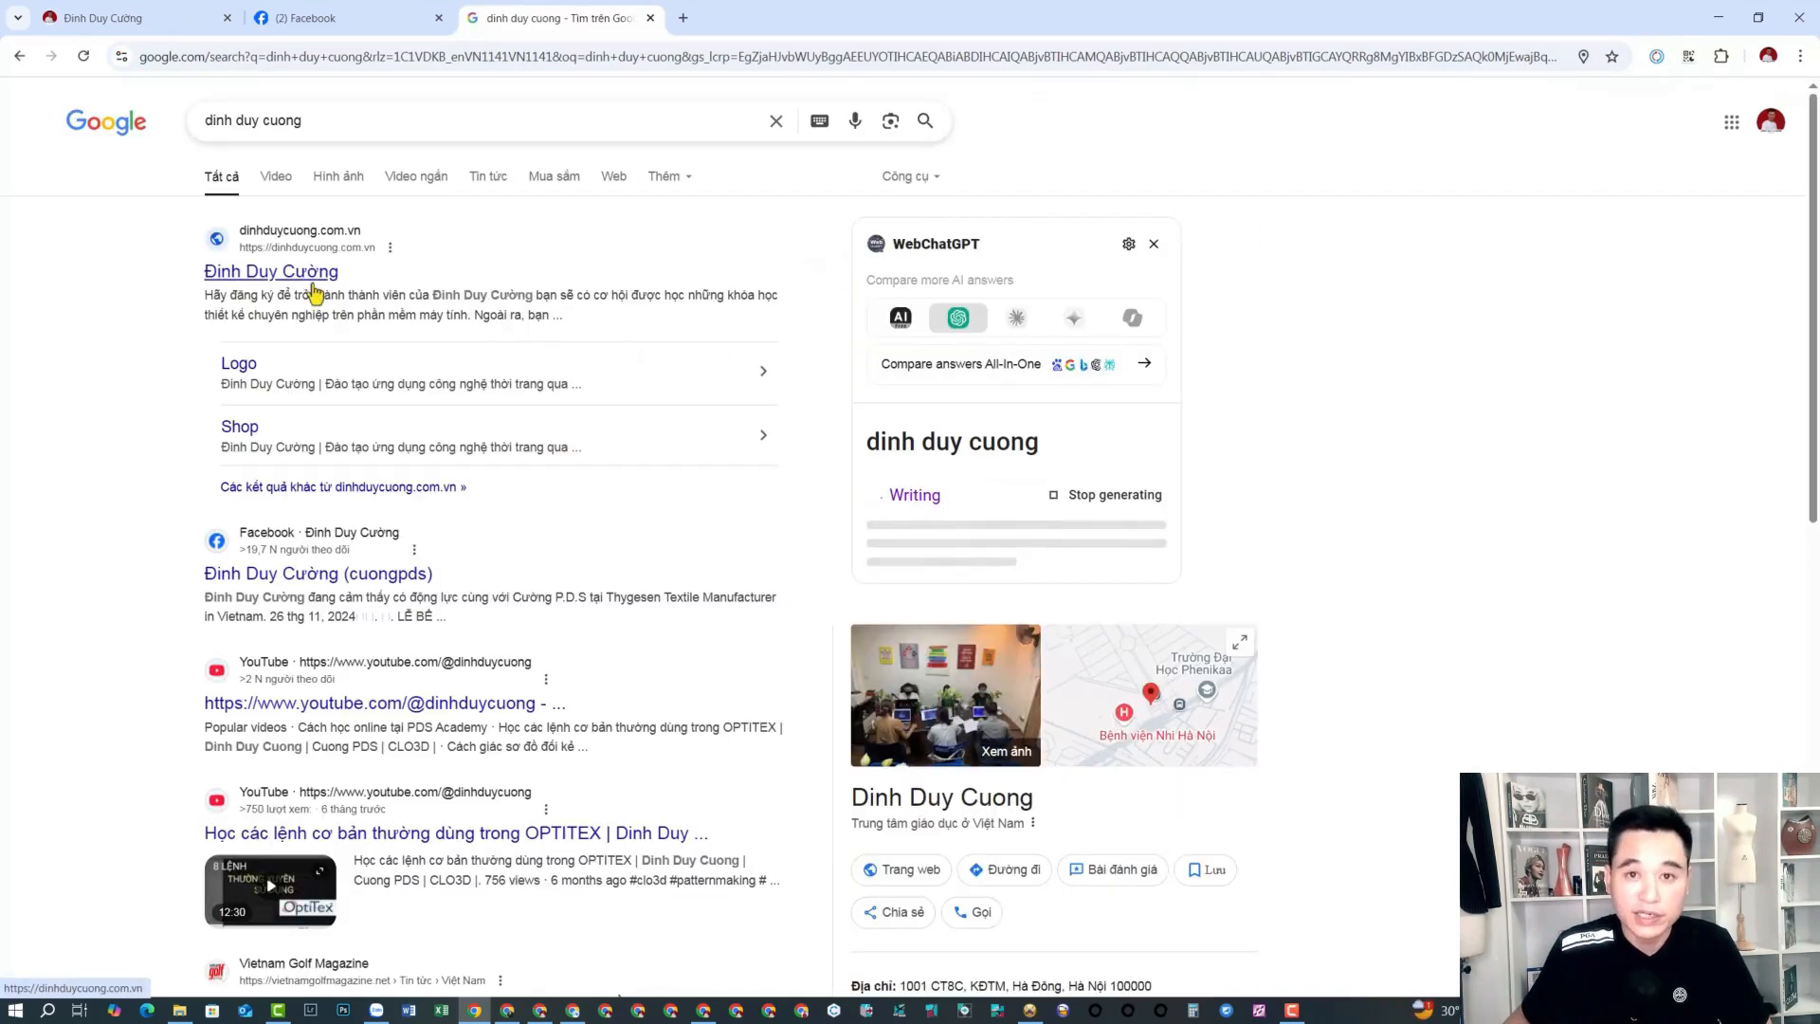
{"action": "left_click", "coordinate": [314, 284]}
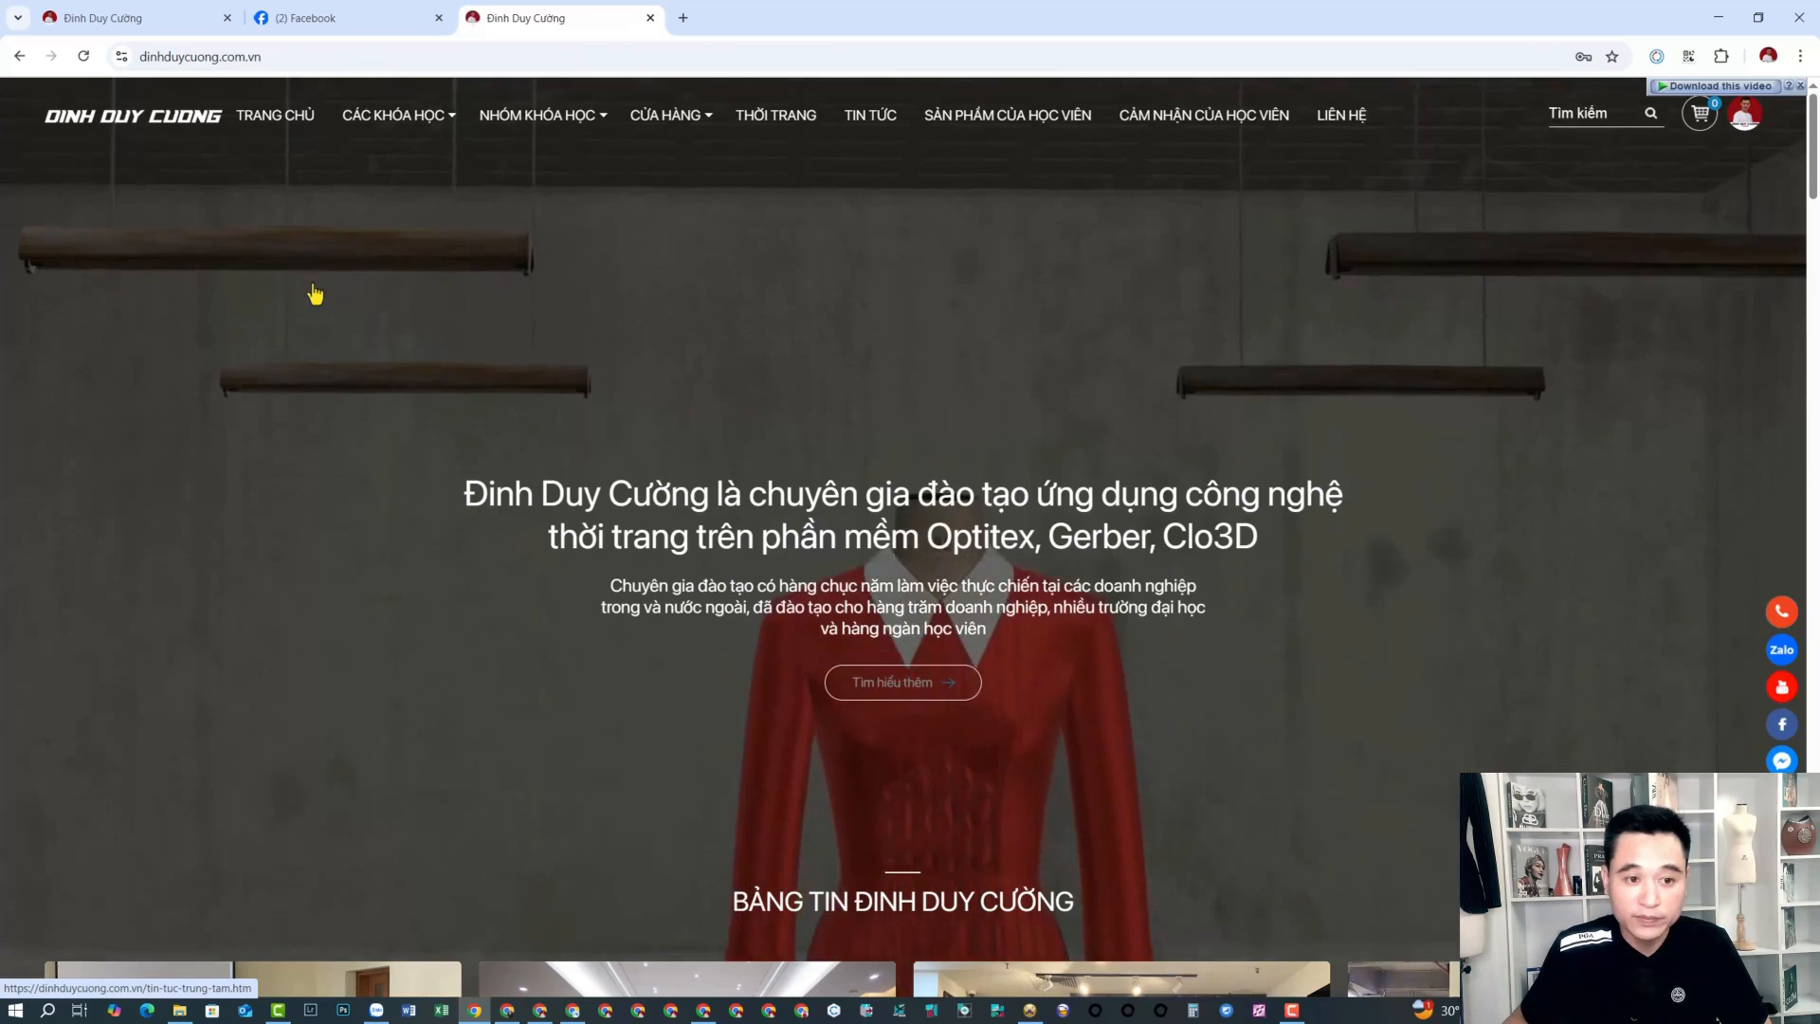
Open the website's course listing and look through the available Optitex, Gerber Accumark and CLO3D courses.
{"action": "mouse_move", "coordinate": [368, 118]}
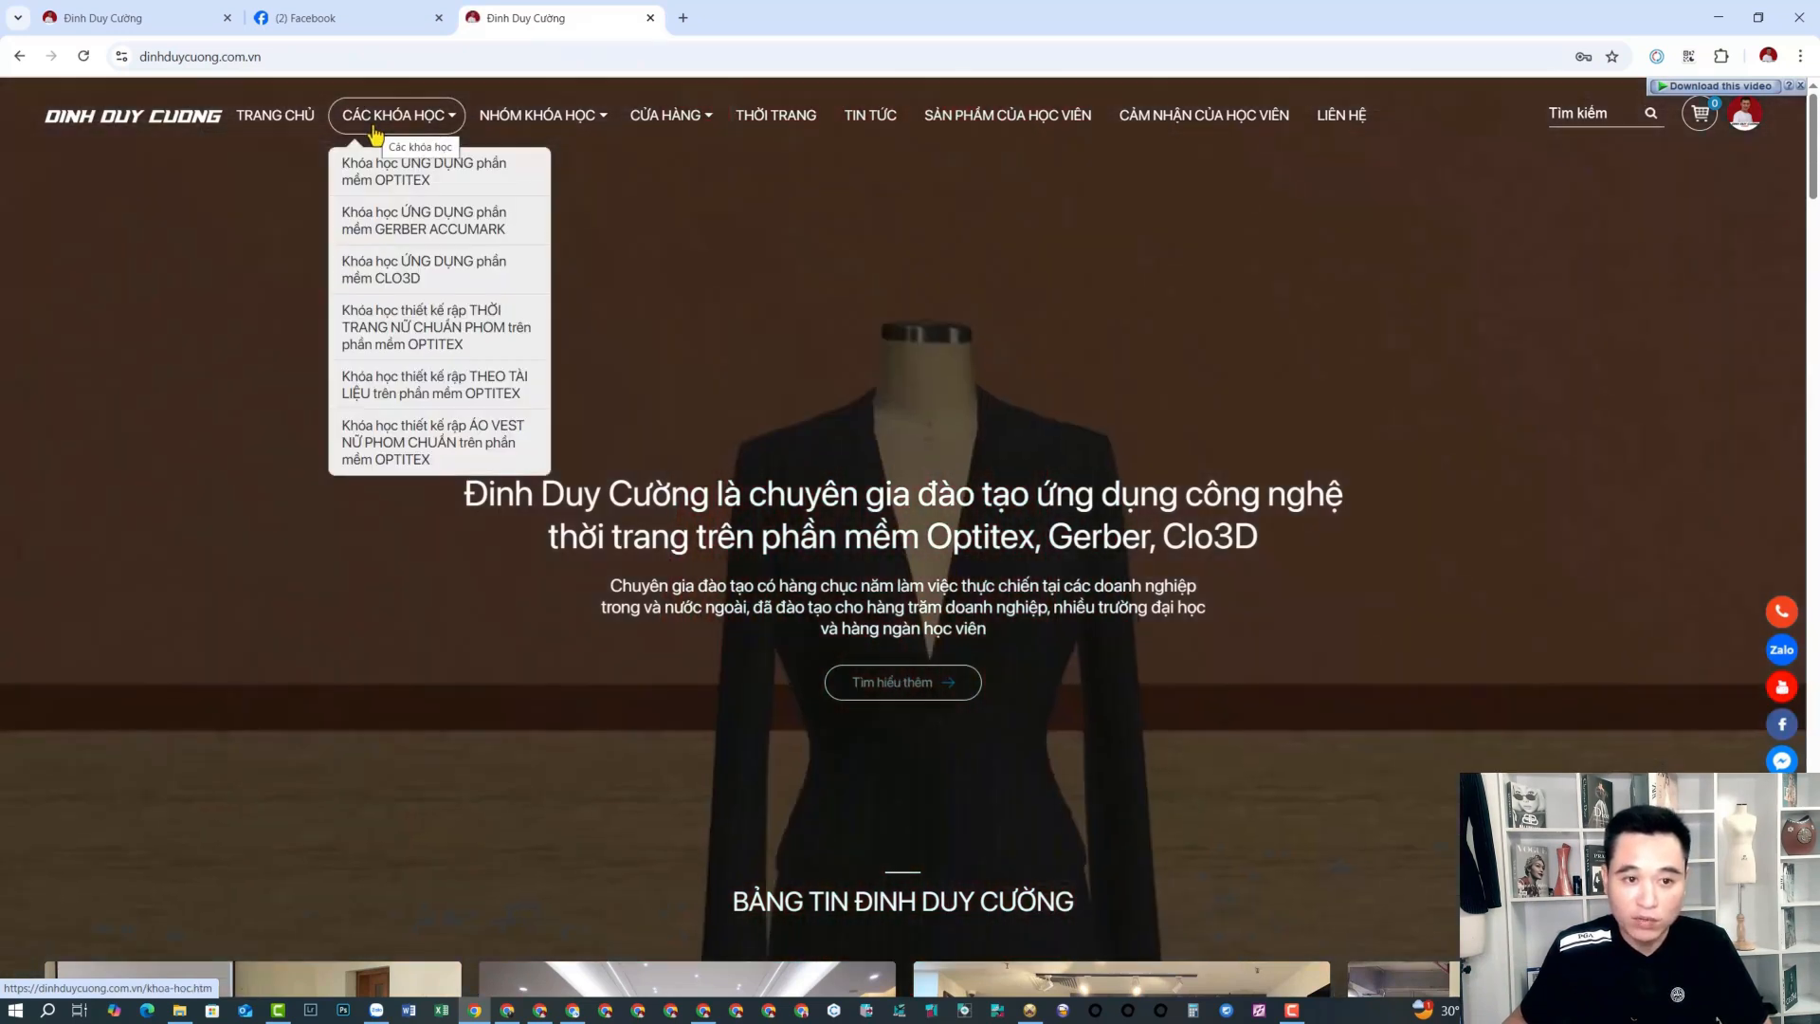
{"action": "left_click", "coordinate": [374, 133]}
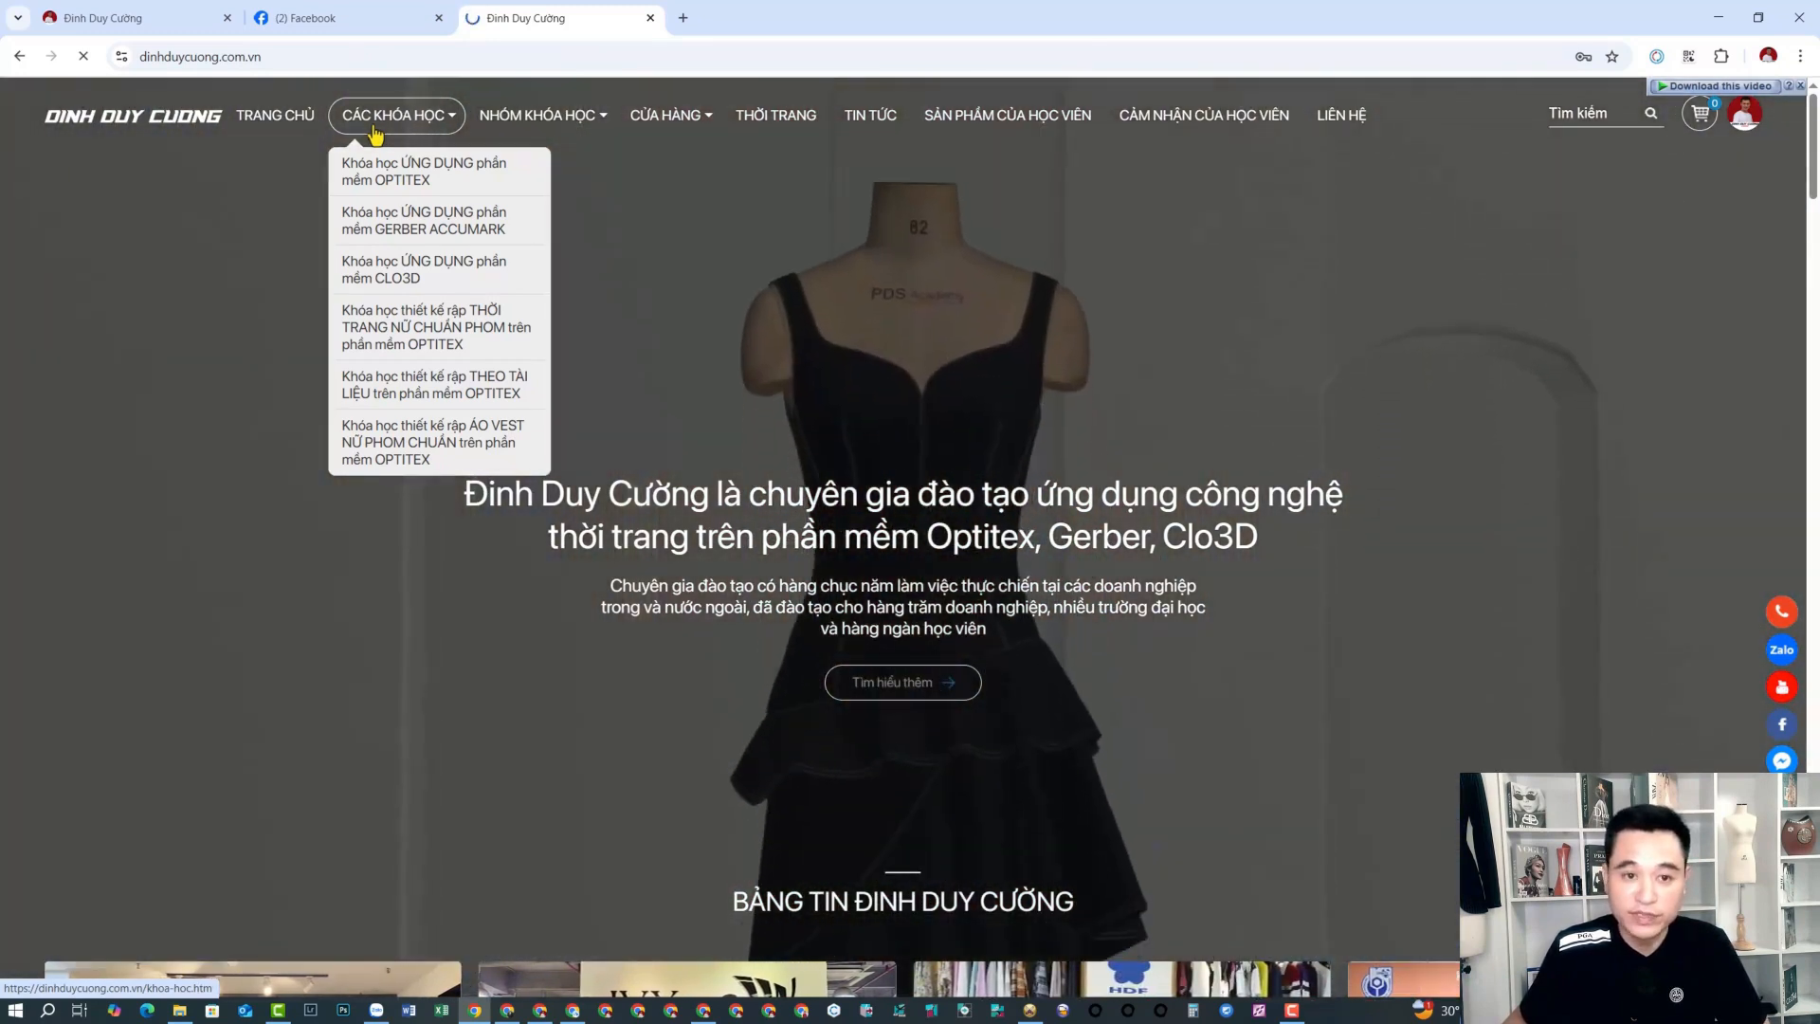
{"action": "scroll", "coordinate": [783, 471], "scroll_direction": "down", "scroll_amount": 2}
{"action": "scroll", "coordinate": [783, 471], "scroll_direction": "down", "scroll_amount": 3}
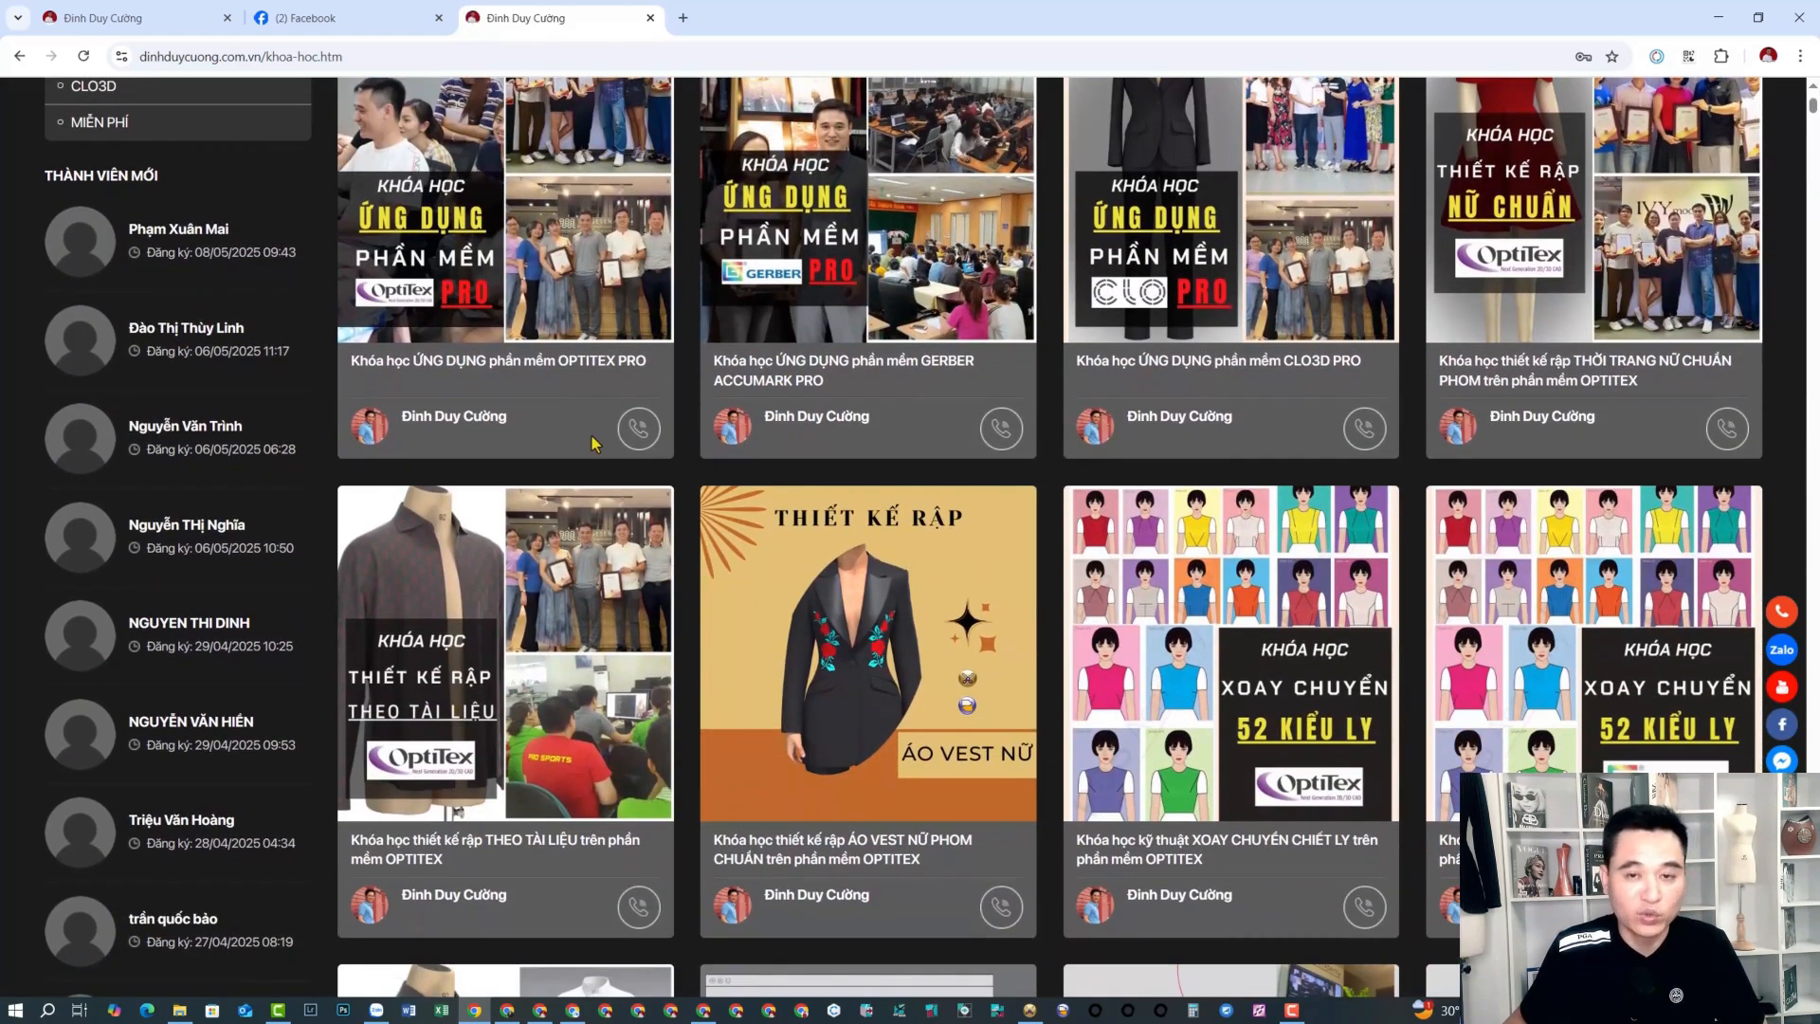
{"action": "scroll", "coordinate": [595, 442], "scroll_direction": "up", "scroll_amount": 5}
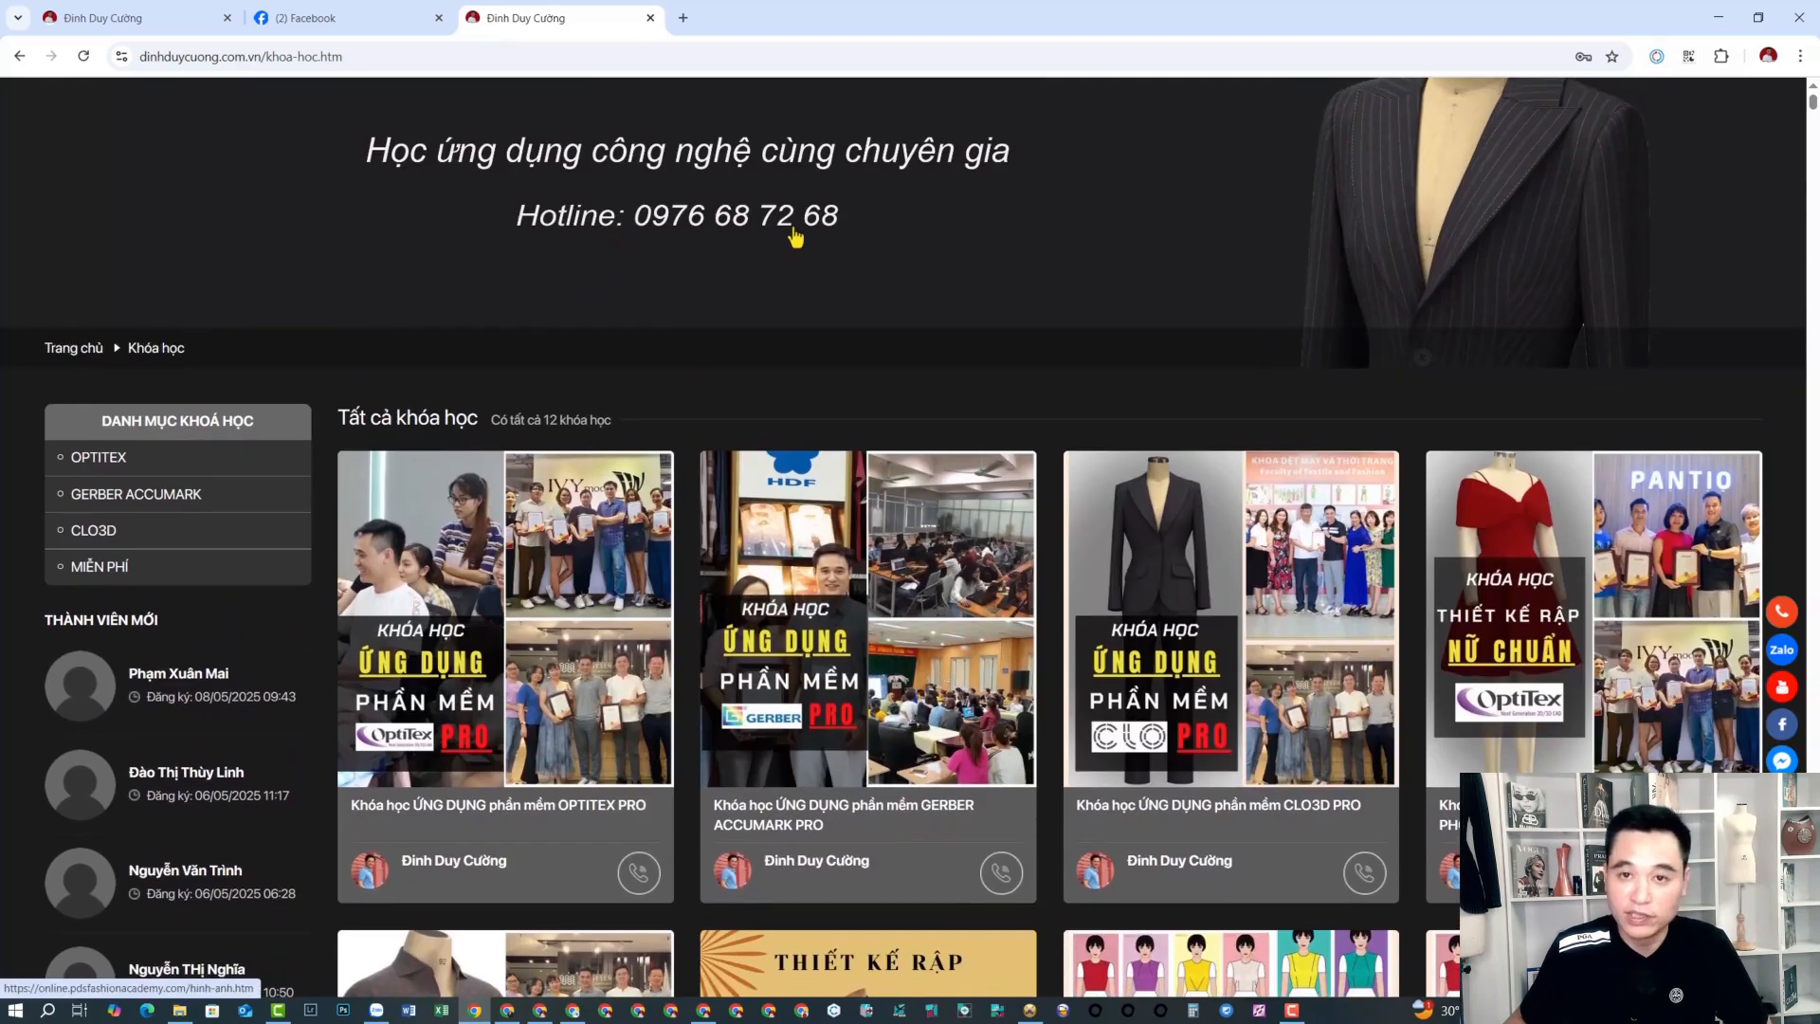
{"action": "scroll", "coordinate": [795, 237], "scroll_direction": "down", "scroll_amount": 6}
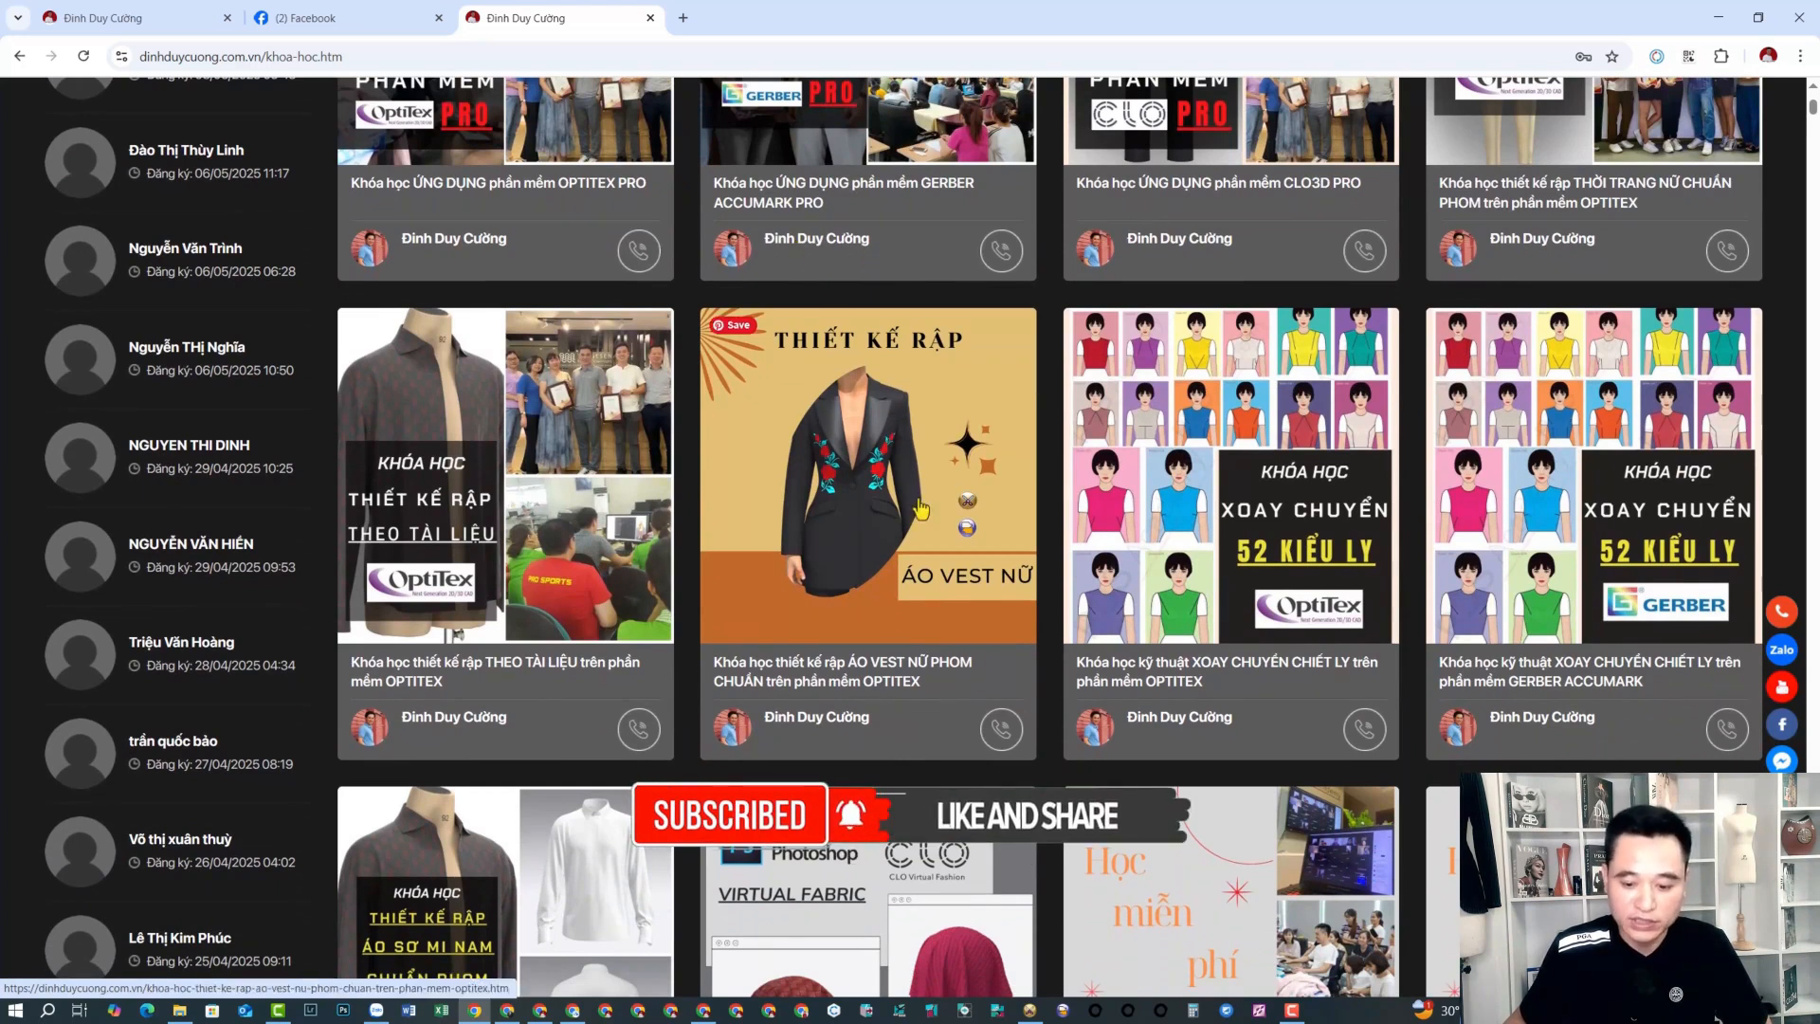
Switch to Optitex PDS and select the 12T piece at the lower end of the stacked size pieces.
{"action": "left_click", "coordinate": [1035, 1004]}
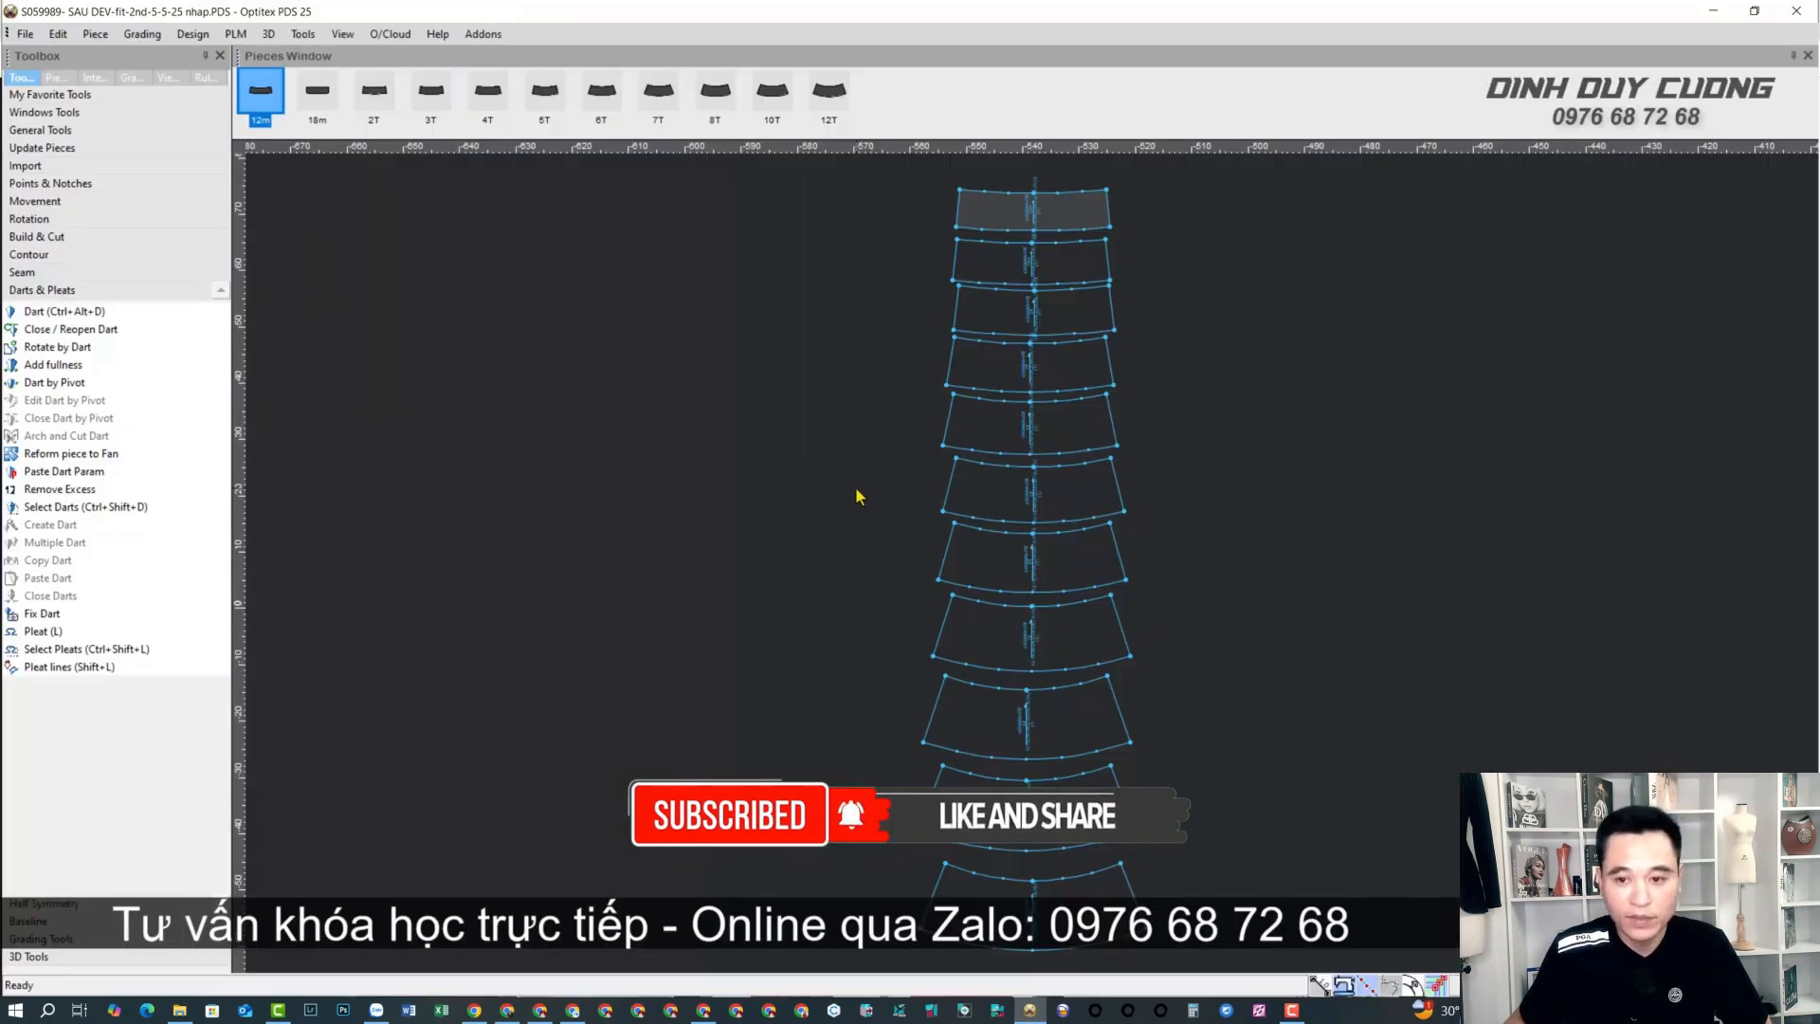
{"action": "mouse_move", "coordinate": [1180, 186]}
{"action": "left_mouse_down"}
{"action": "mouse_move", "coordinate": [1004, 517]}
{"action": "mouse_move", "coordinate": [993, 896]}
{"action": "left_mouse_up"}
{"action": "left_click", "coordinate": [1204, 472]}
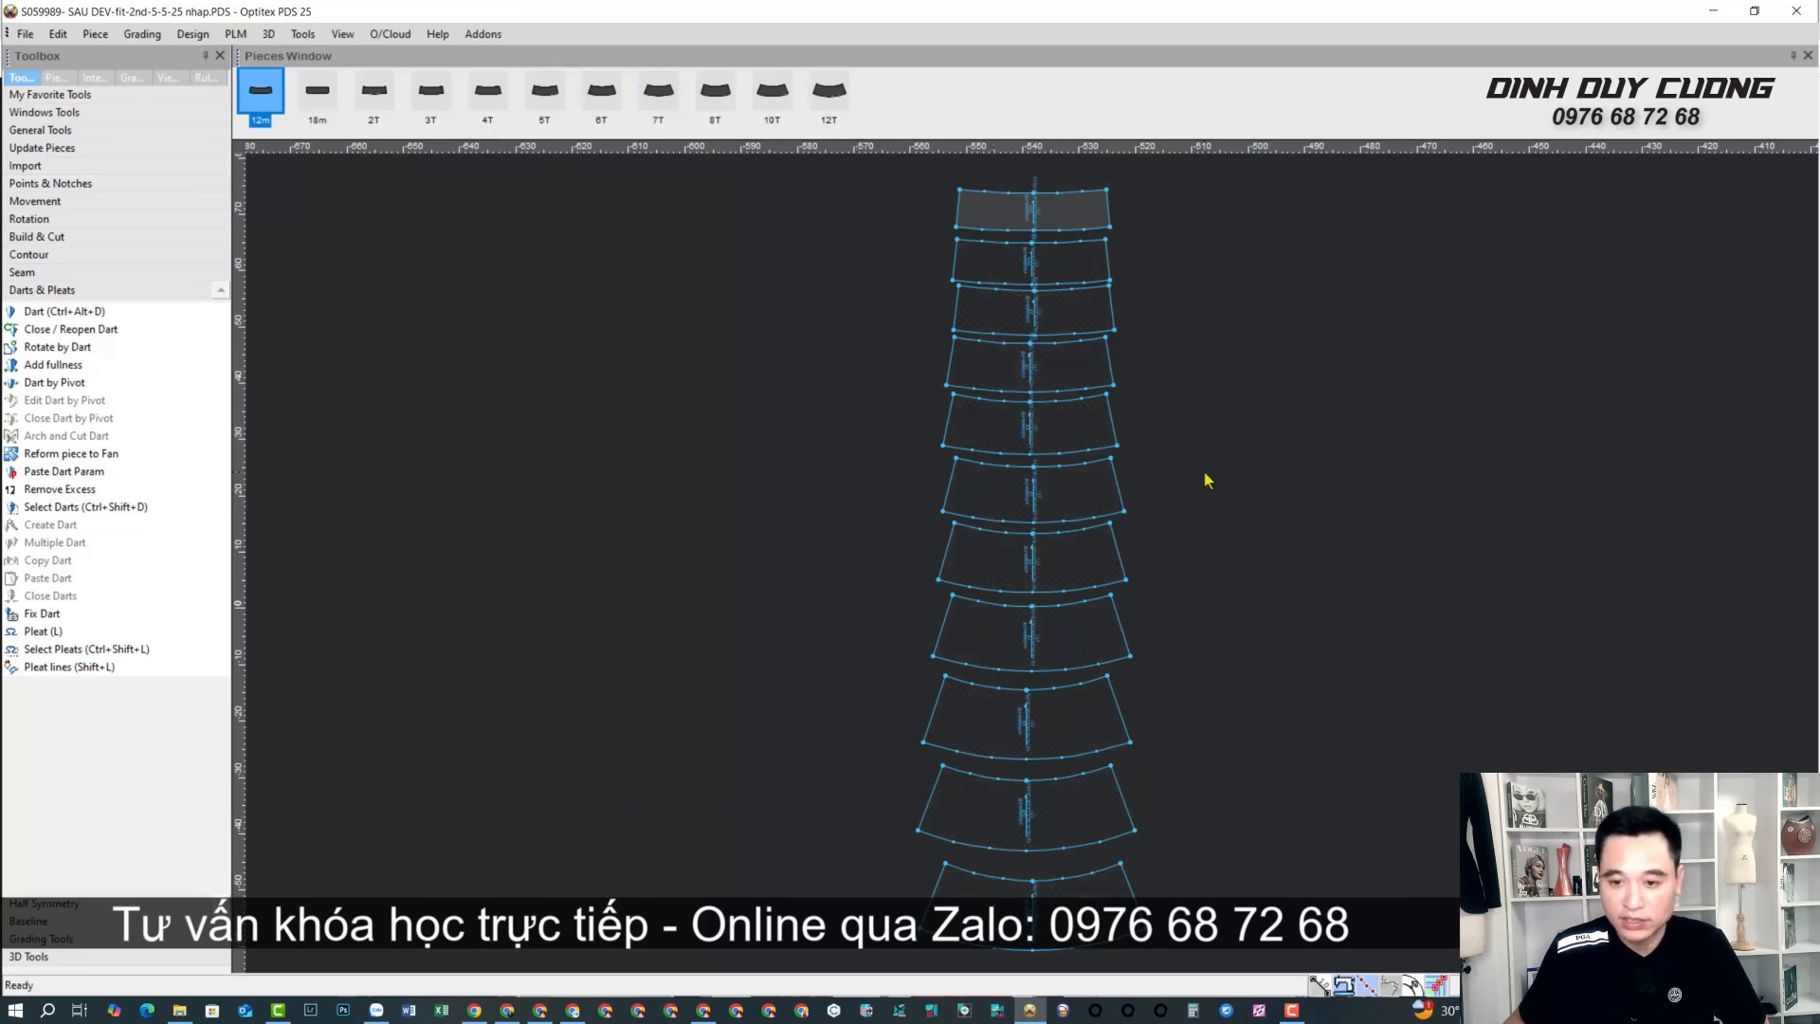
{"action": "scroll", "coordinate": [1138, 251], "scroll_direction": "up", "scroll_amount": 5}
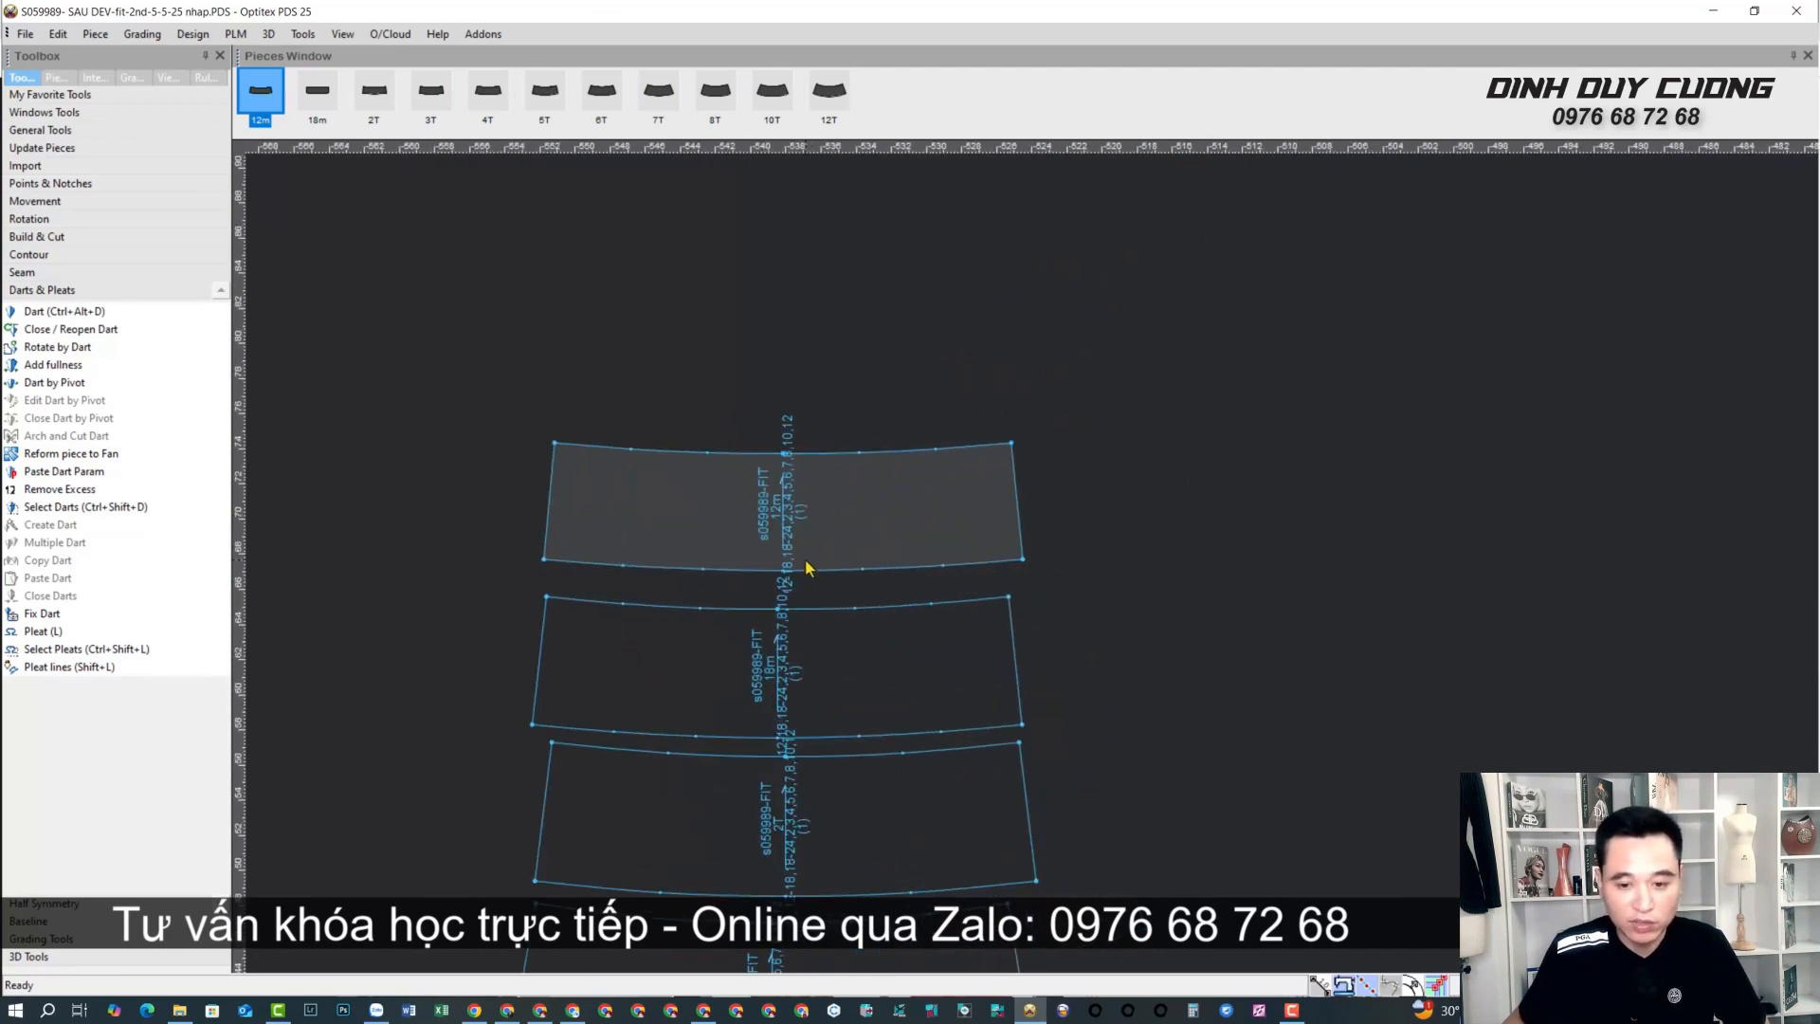
{"action": "scroll", "coordinate": [1060, 626], "scroll_direction": "down", "scroll_amount": 5}
{"action": "scroll", "coordinate": [1032, 589], "scroll_direction": "up", "scroll_amount": 5}
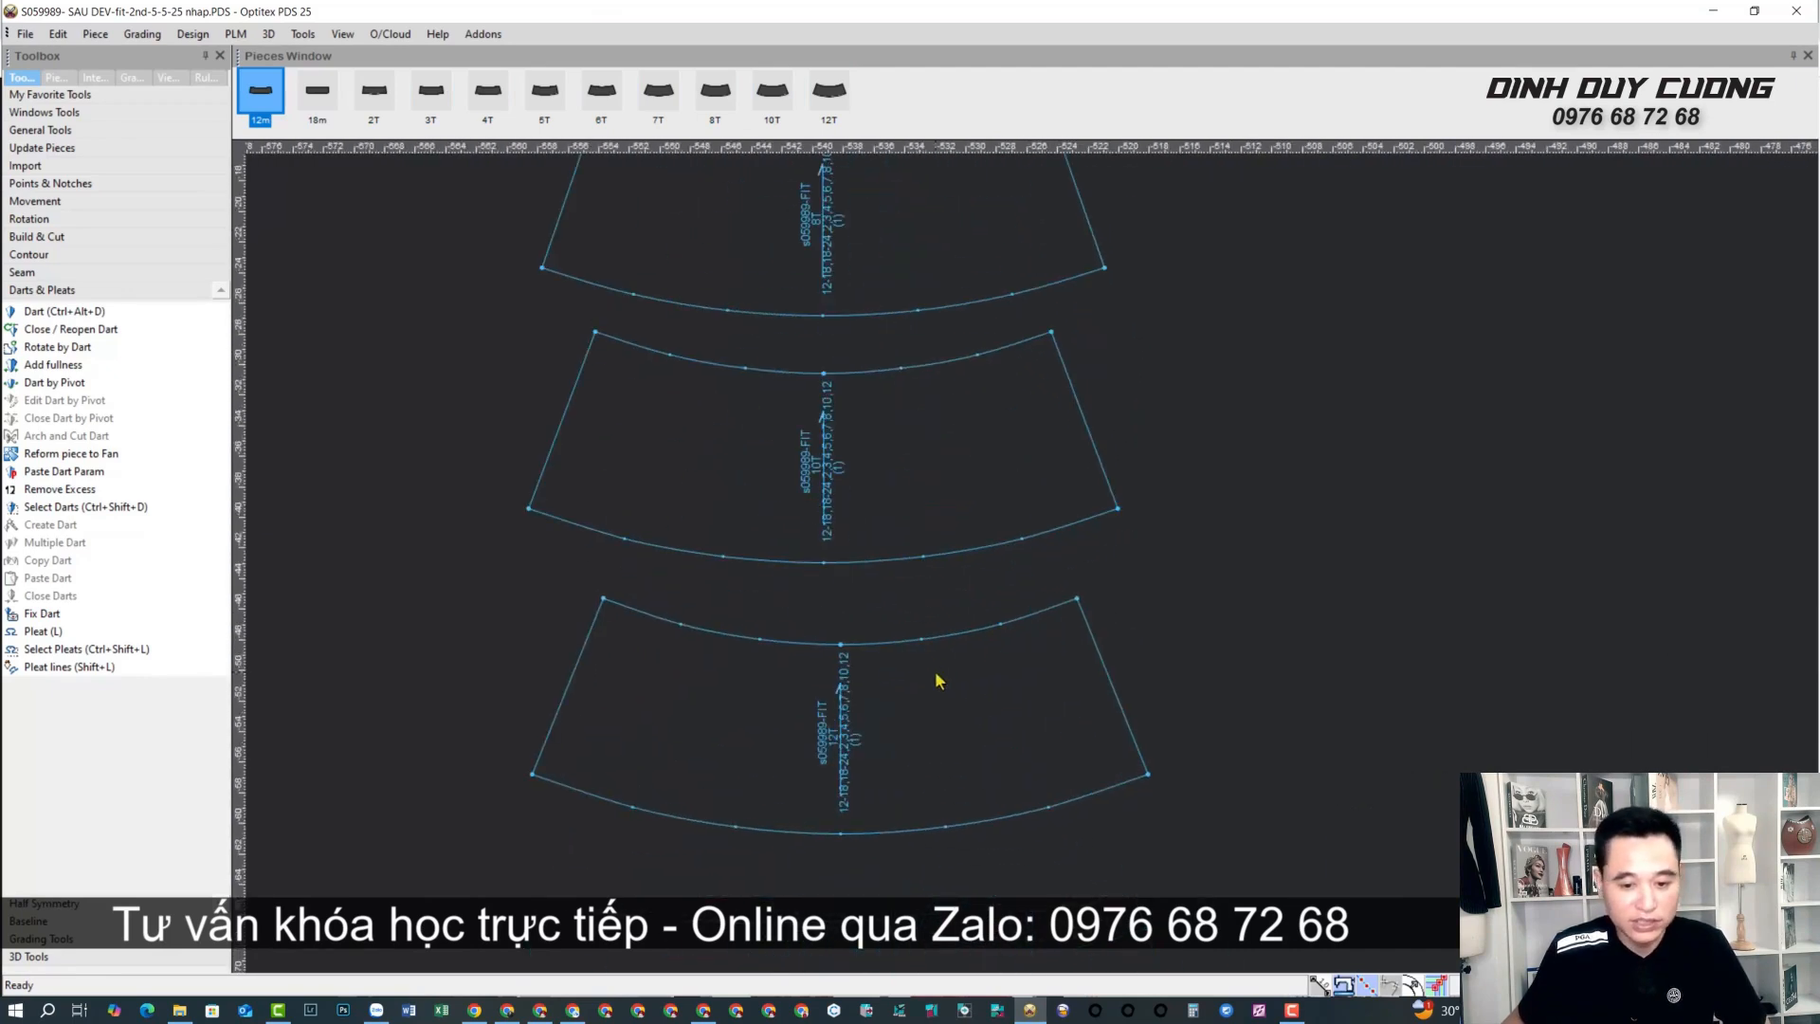
{"action": "left_click", "coordinate": [937, 675]}
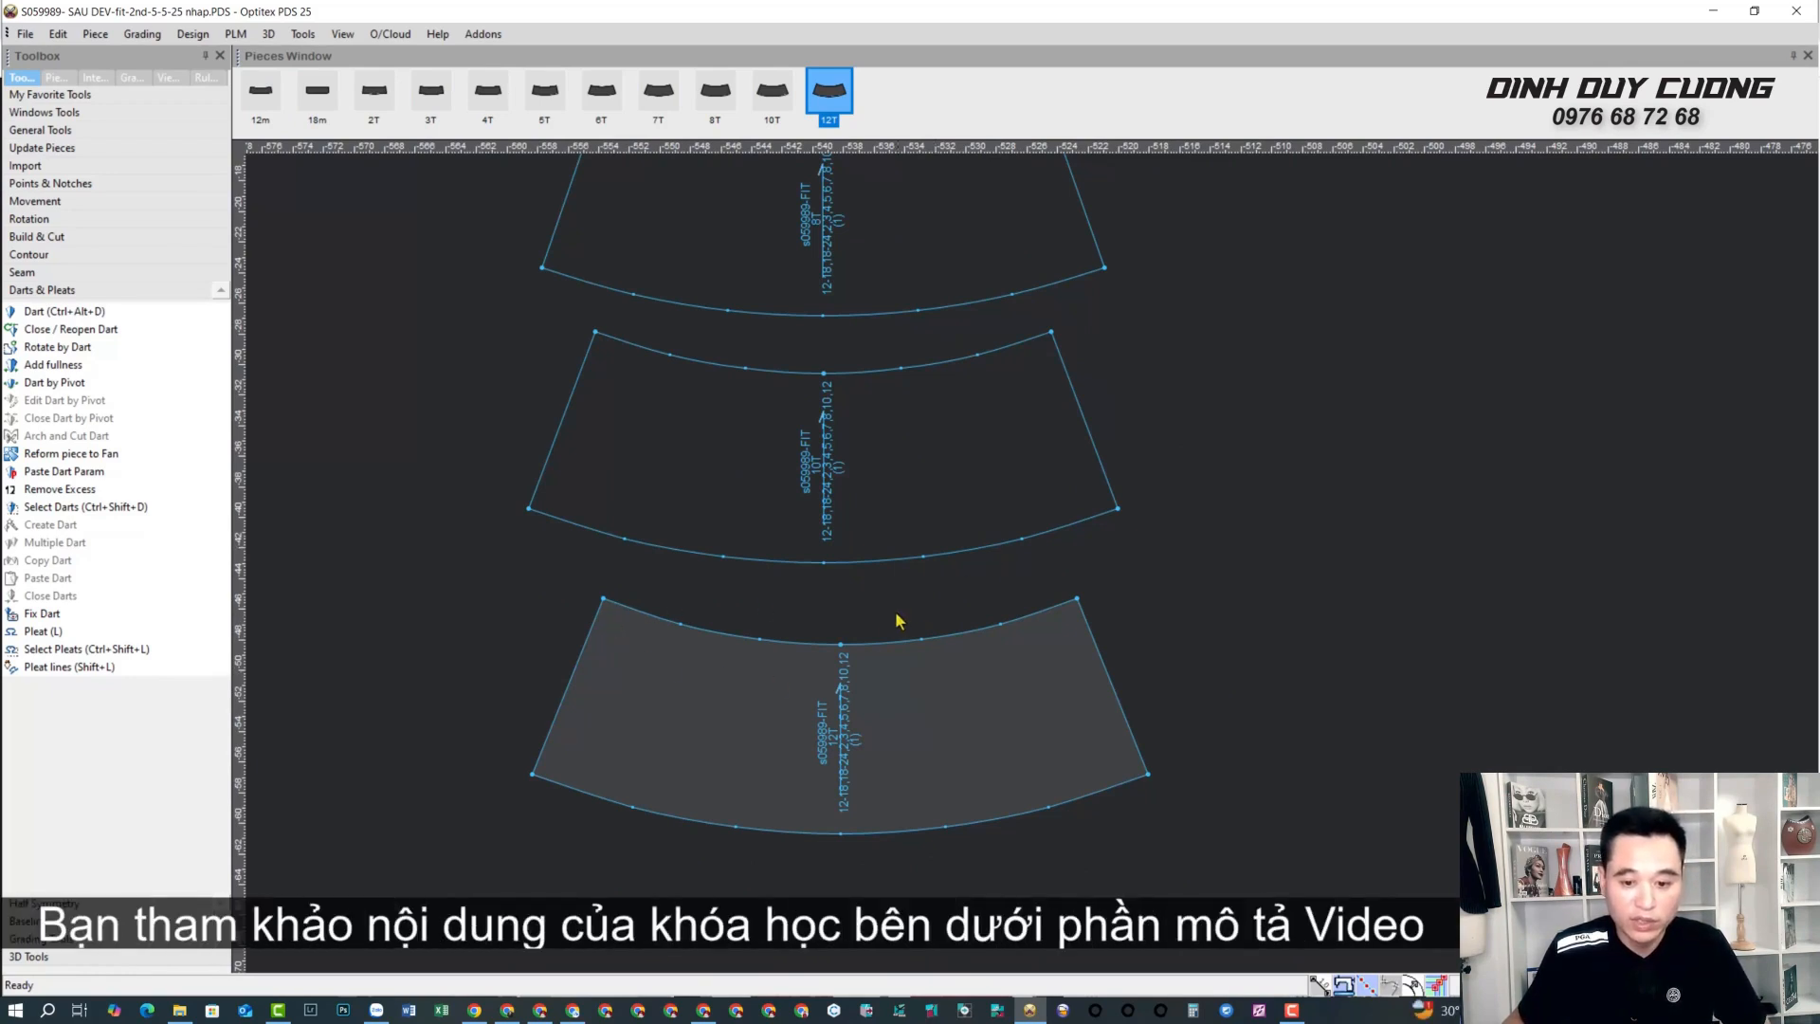
Examine the stack of separate size pieces from 12m down to 12T.
{"action": "scroll", "coordinate": [825, 493], "scroll_direction": "down", "scroll_amount": 2}
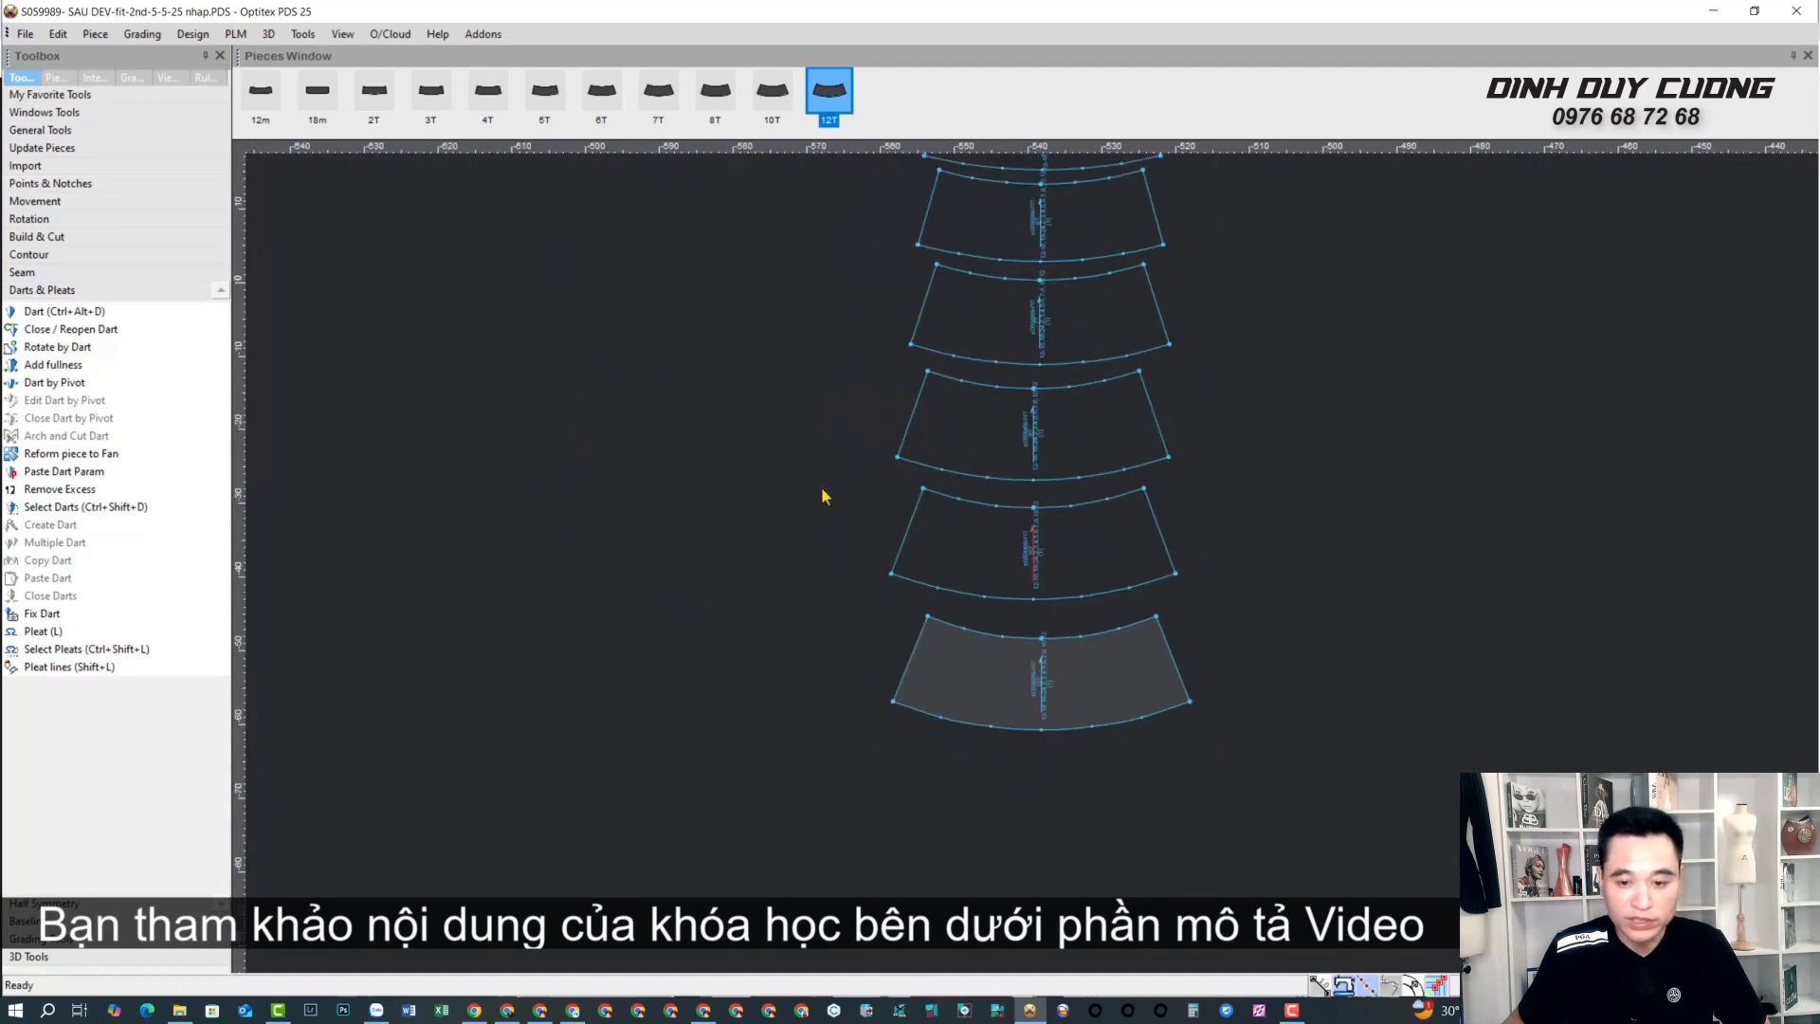
{"action": "scroll", "coordinate": [1061, 285], "scroll_direction": "up", "scroll_amount": 1}
{"action": "scroll", "coordinate": [1030, 645], "scroll_direction": "down", "scroll_amount": 1}
{"action": "scroll", "coordinate": [1024, 313], "scroll_direction": "up", "scroll_amount": 1}
{"action": "scroll", "coordinate": [937, 312], "scroll_direction": "down", "scroll_amount": 1}
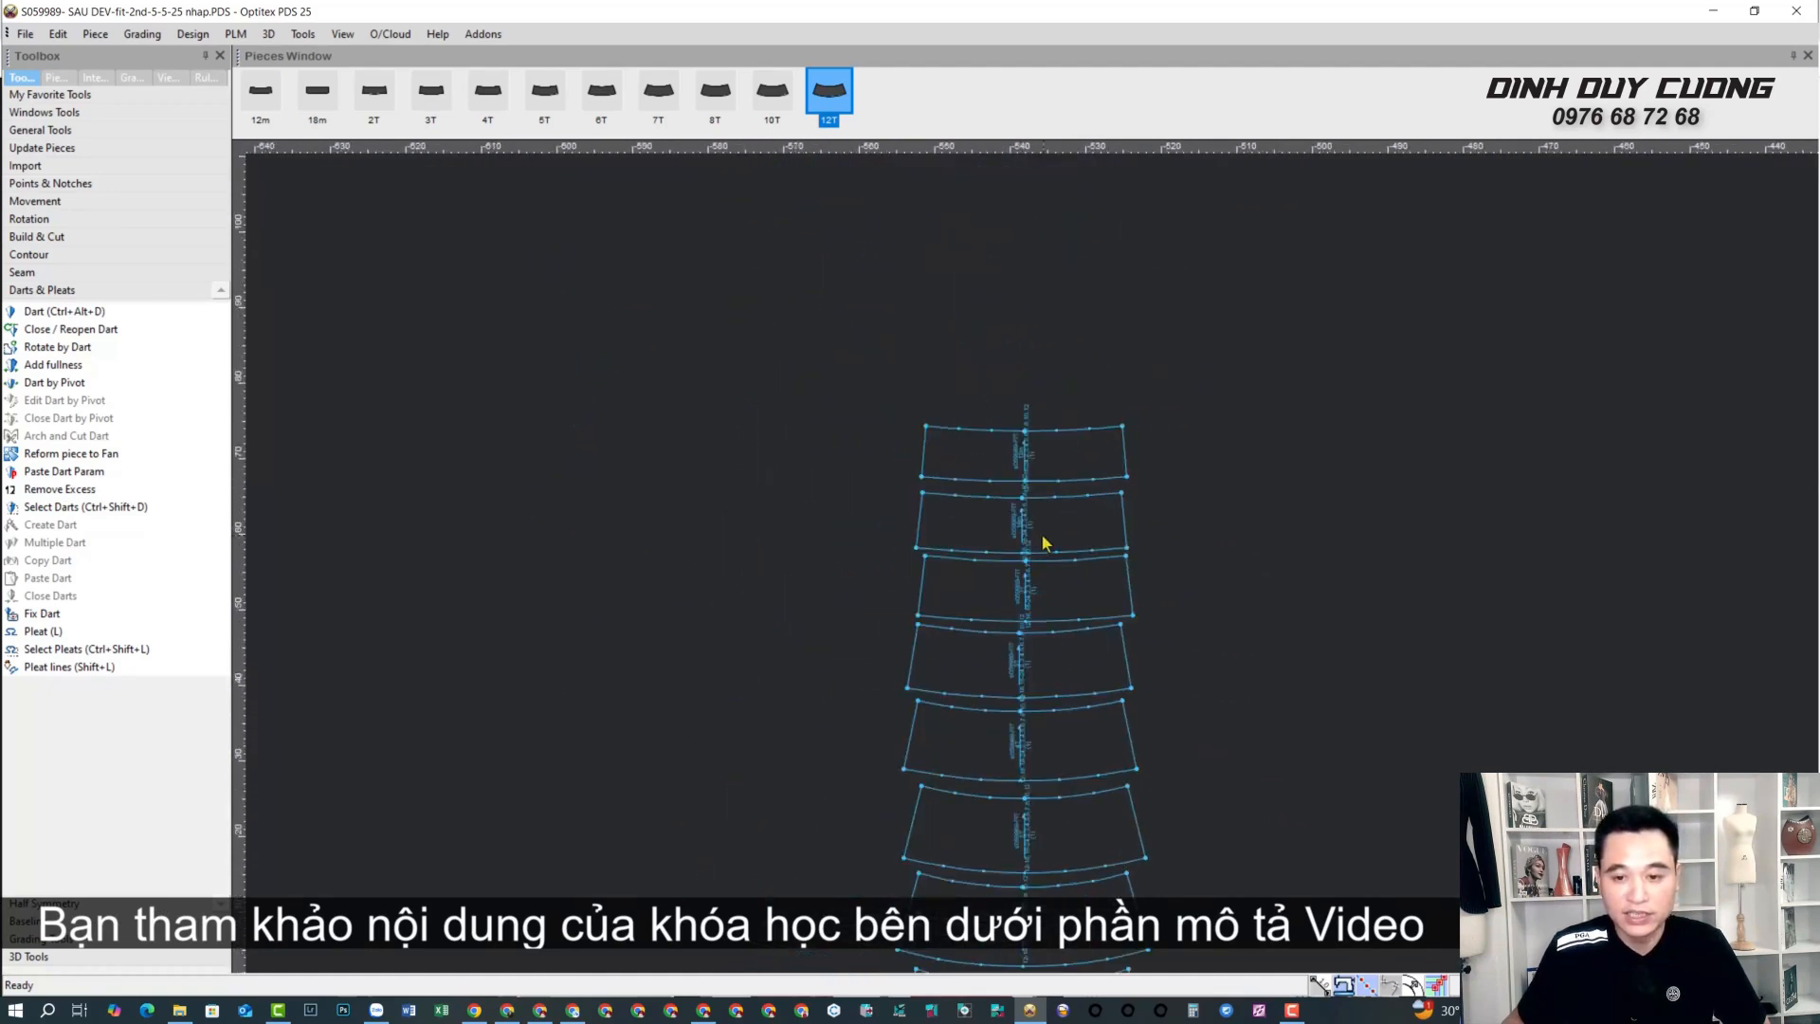
{"action": "scroll", "coordinate": [1046, 538], "scroll_direction": "up", "scroll_amount": 2}
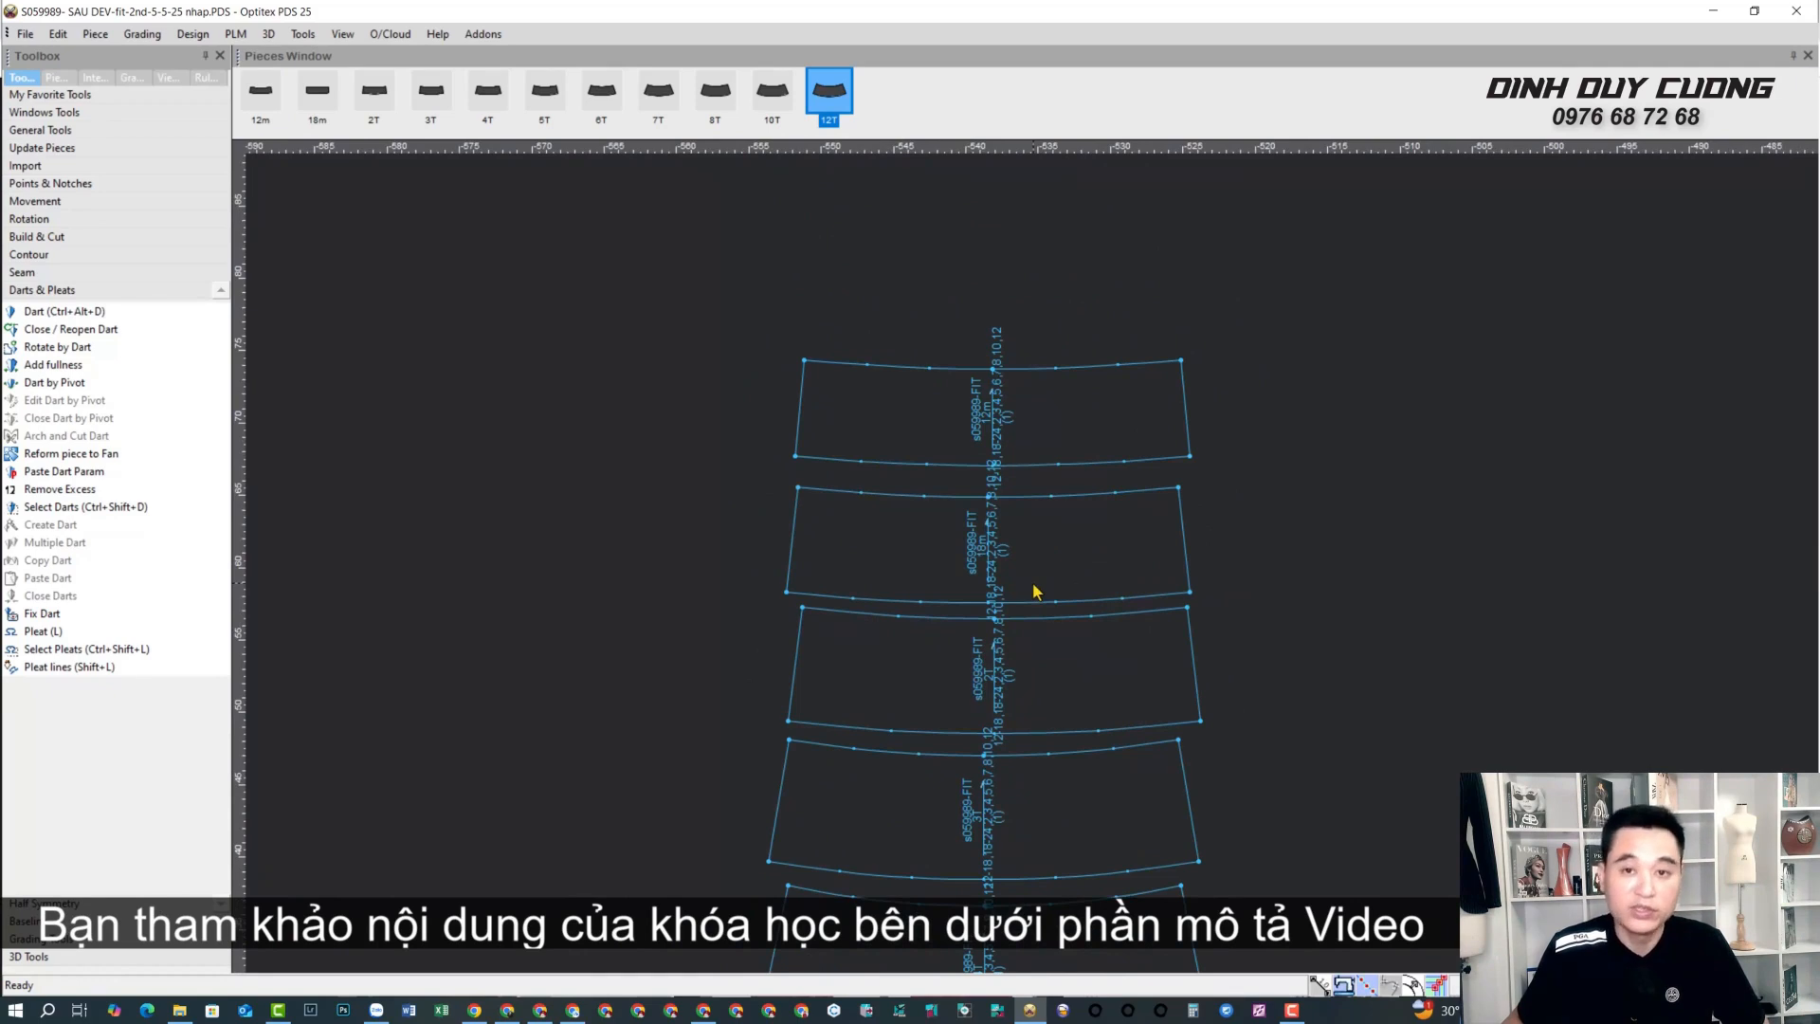
{"action": "scroll", "coordinate": [1080, 759], "scroll_direction": "down", "scroll_amount": 2}
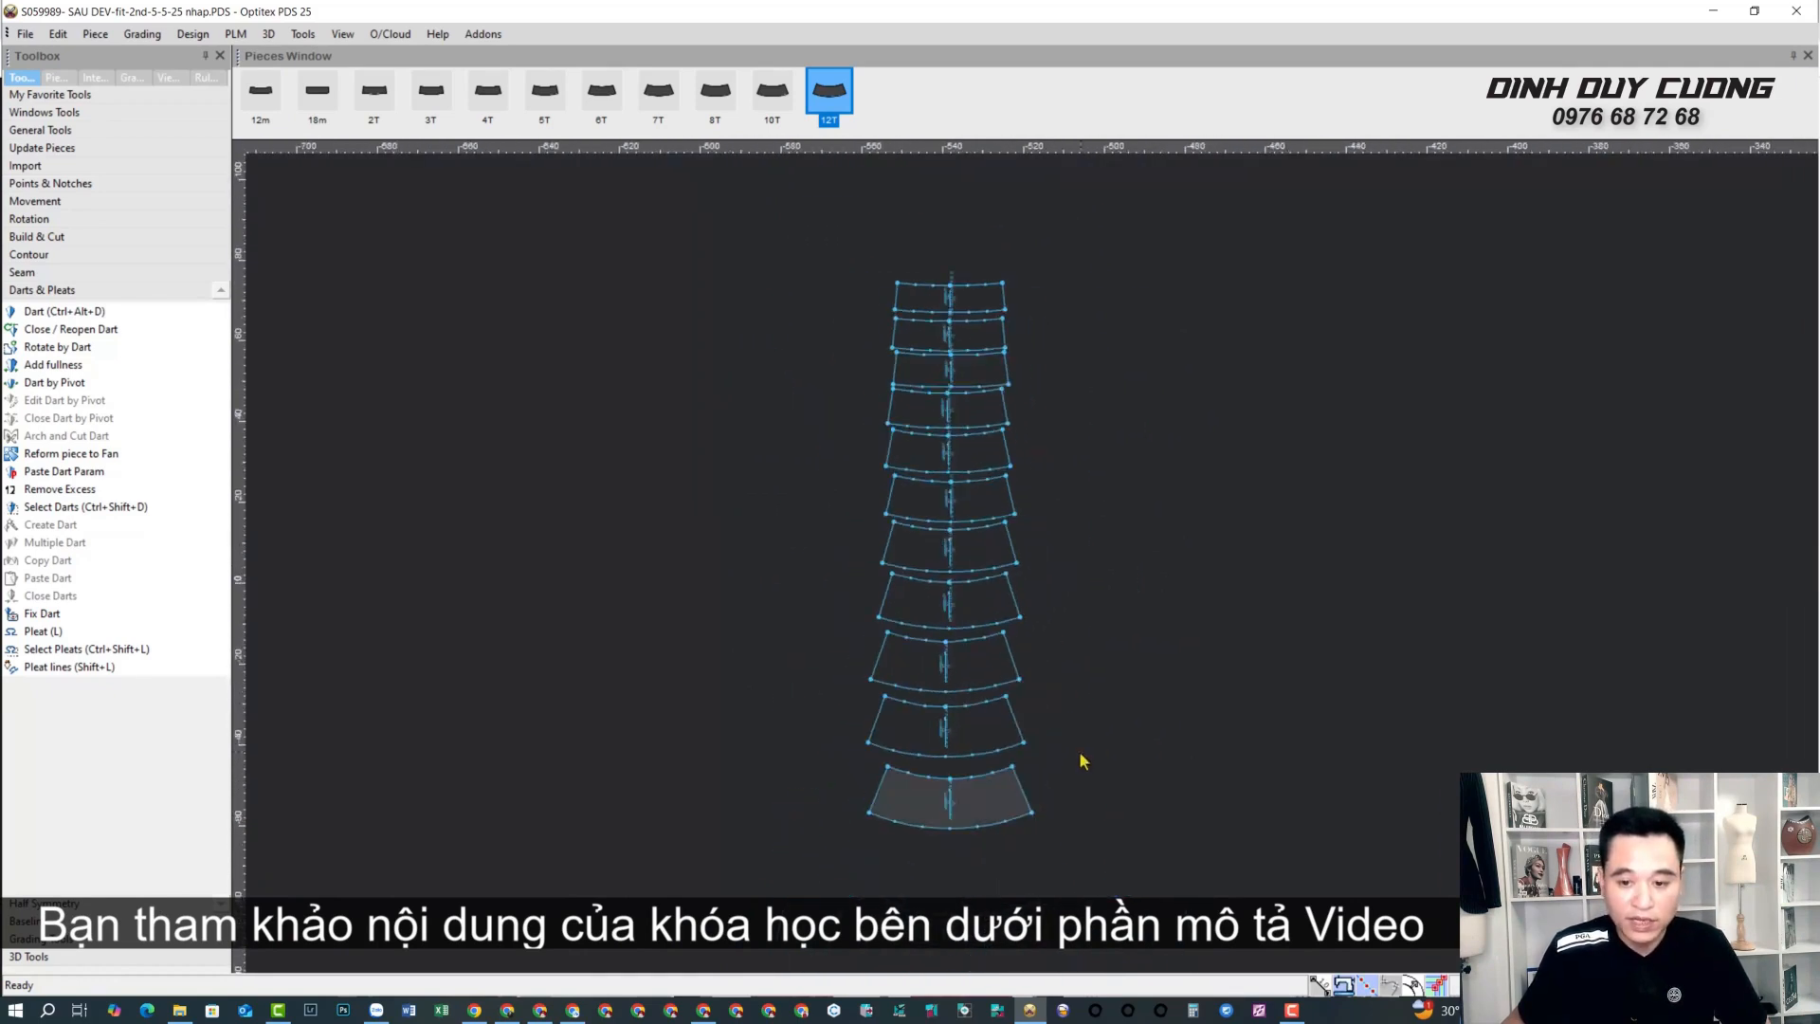
{"action": "scroll", "coordinate": [980, 627], "scroll_direction": "up", "scroll_amount": 2}
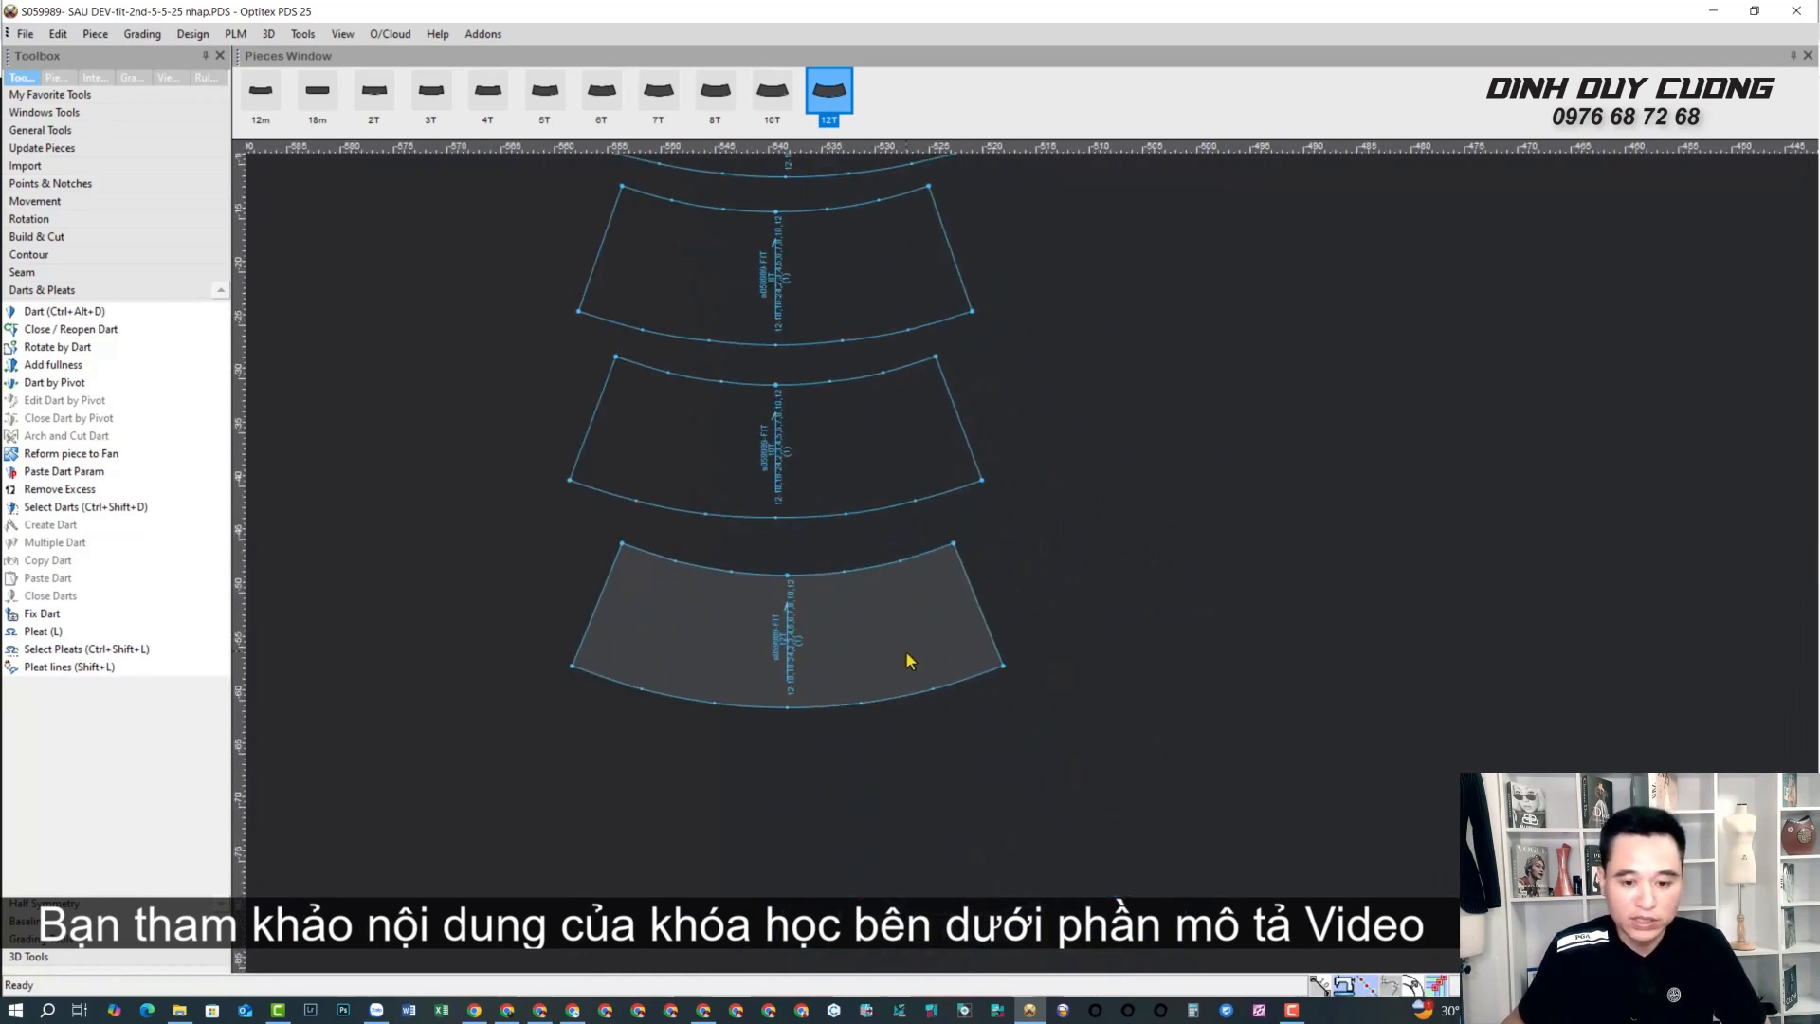
{"action": "scroll", "coordinate": [1048, 560], "scroll_direction": "up", "scroll_amount": 3}
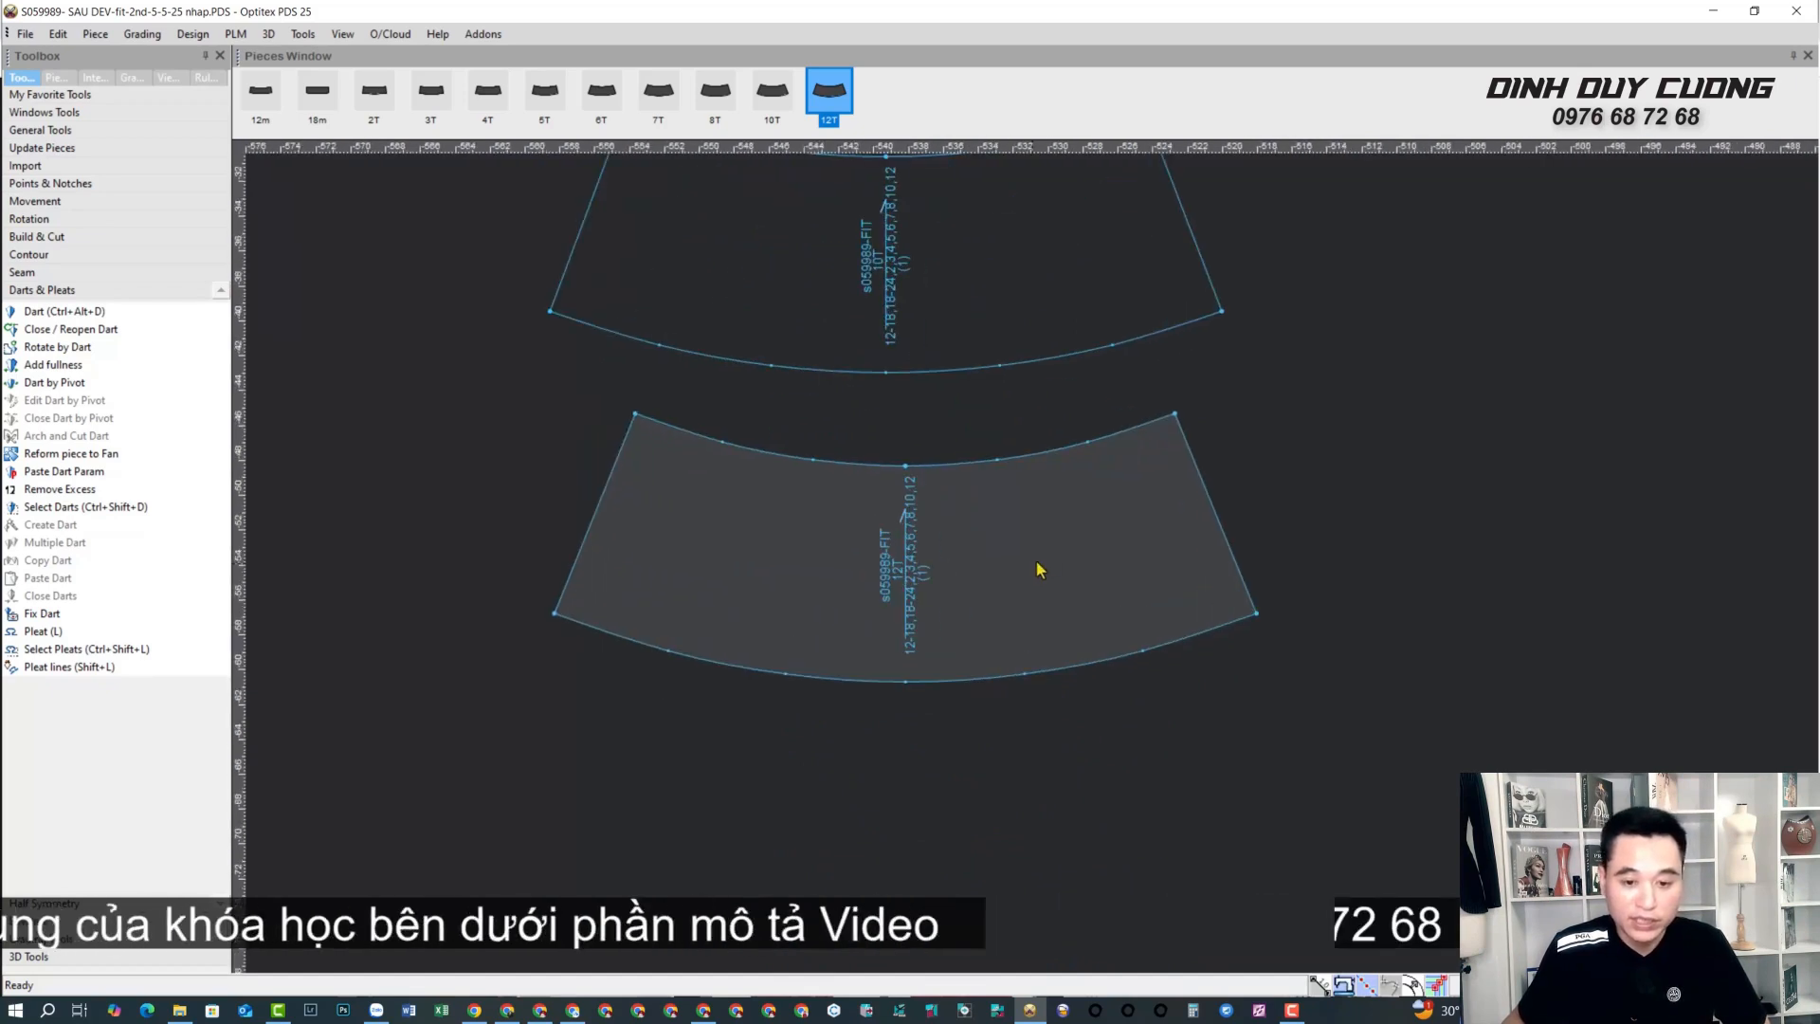
Select all contour points of the 12T piece and of the 10T piece and turn them into grading points.
{"action": "left_click", "coordinate": [556, 616]}
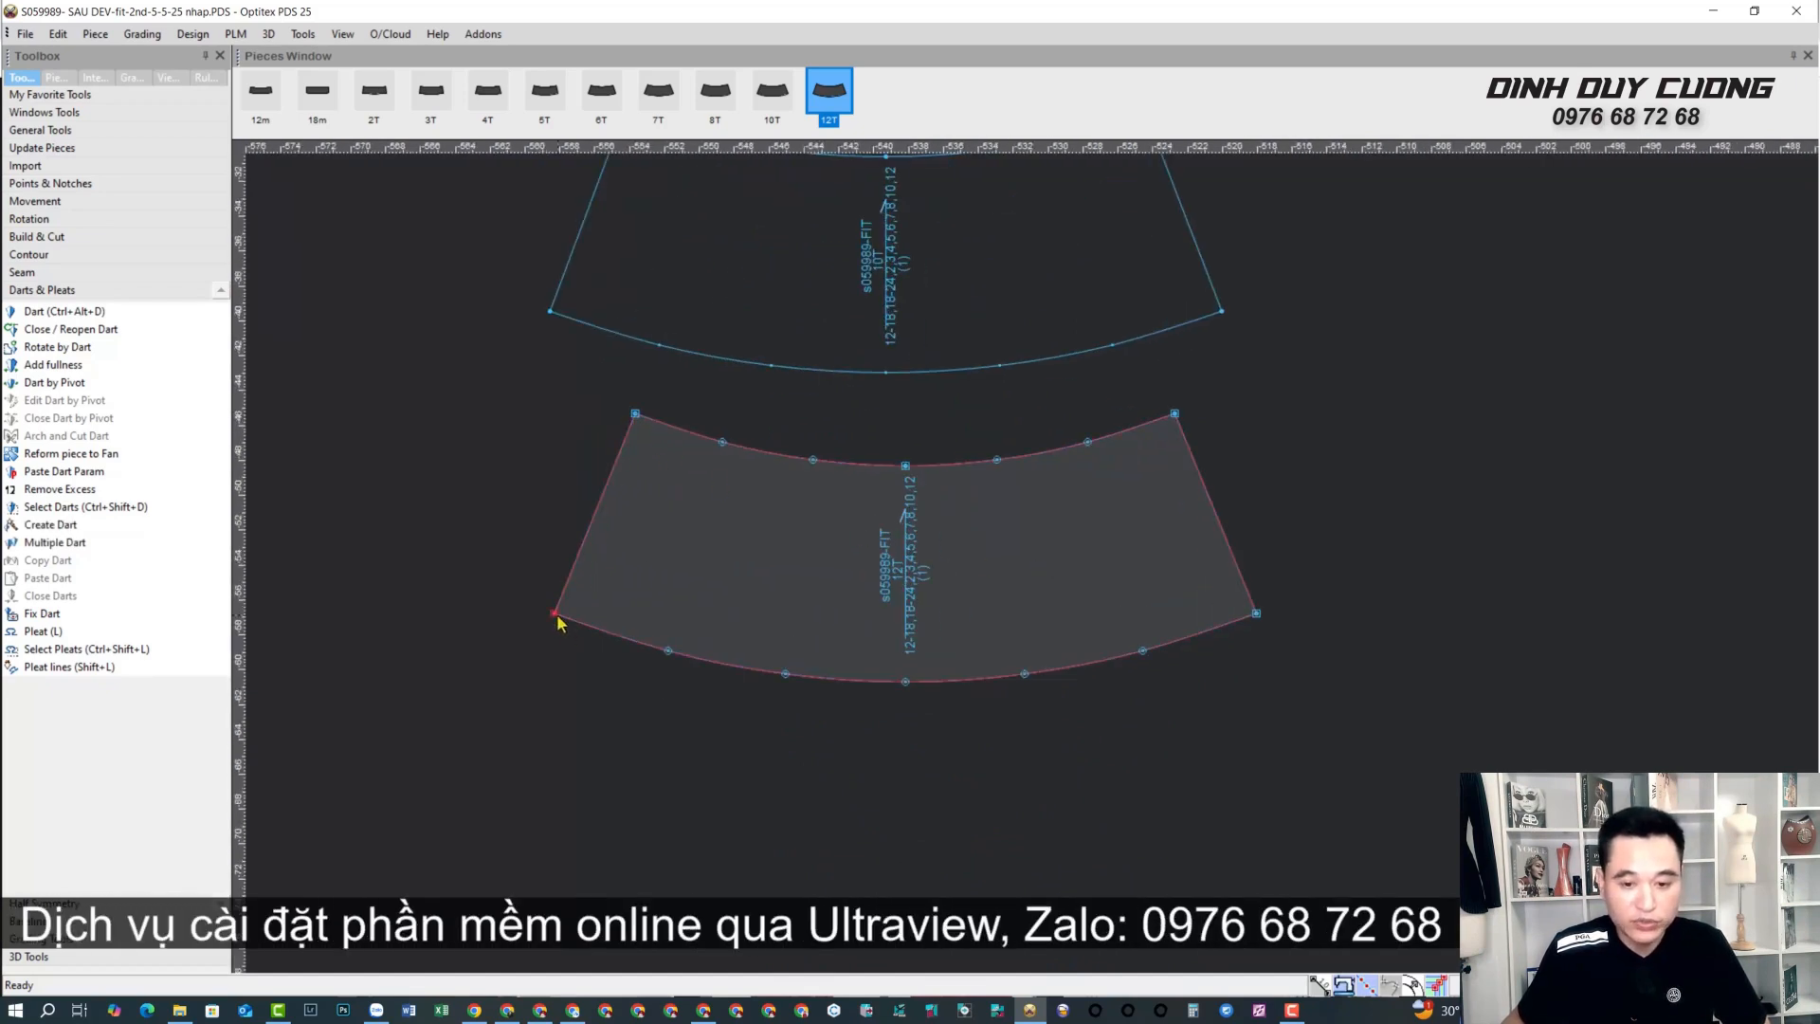
{"action": "left_click", "coordinate": [93, 77]}
{"action": "left_click", "coordinate": [170, 150]}
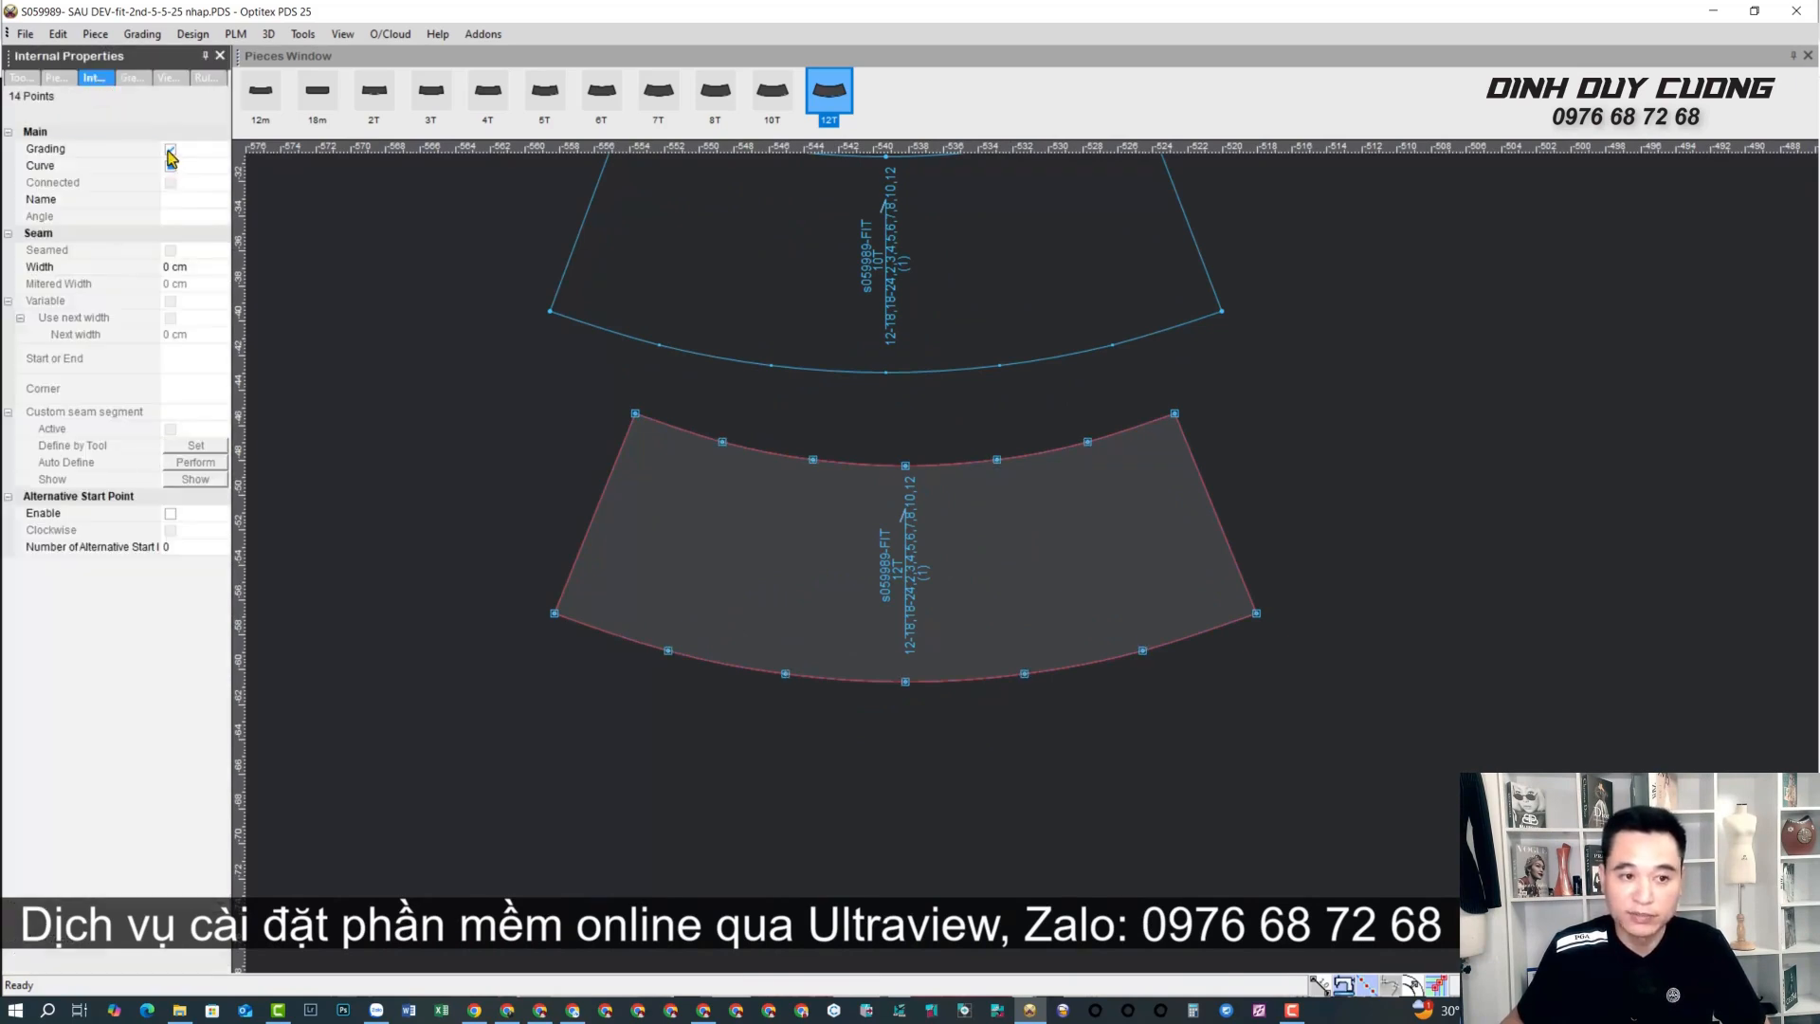
{"action": "key", "text": "Escape"}
{"action": "scroll", "coordinate": [996, 457], "scroll_direction": "down", "scroll_amount": 4}
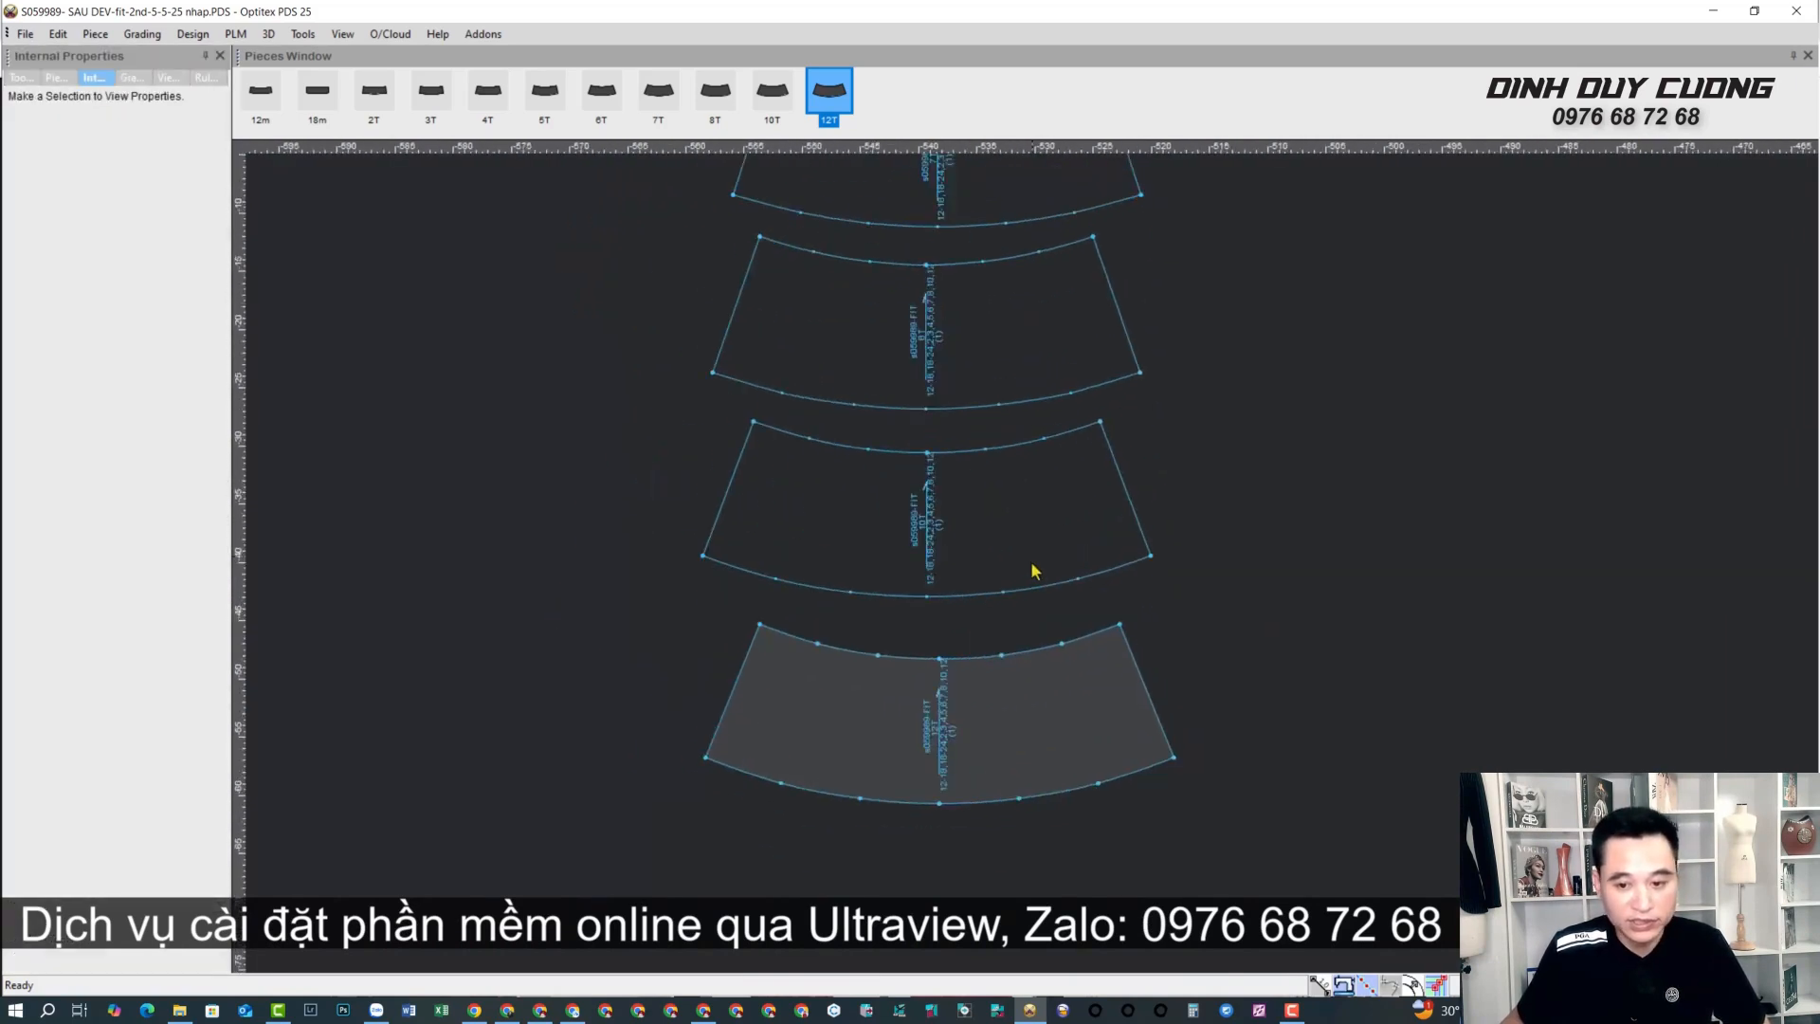
{"action": "scroll", "coordinate": [1032, 568], "scroll_direction": "up", "scroll_amount": 3}
{"action": "left_click", "coordinate": [646, 408]}
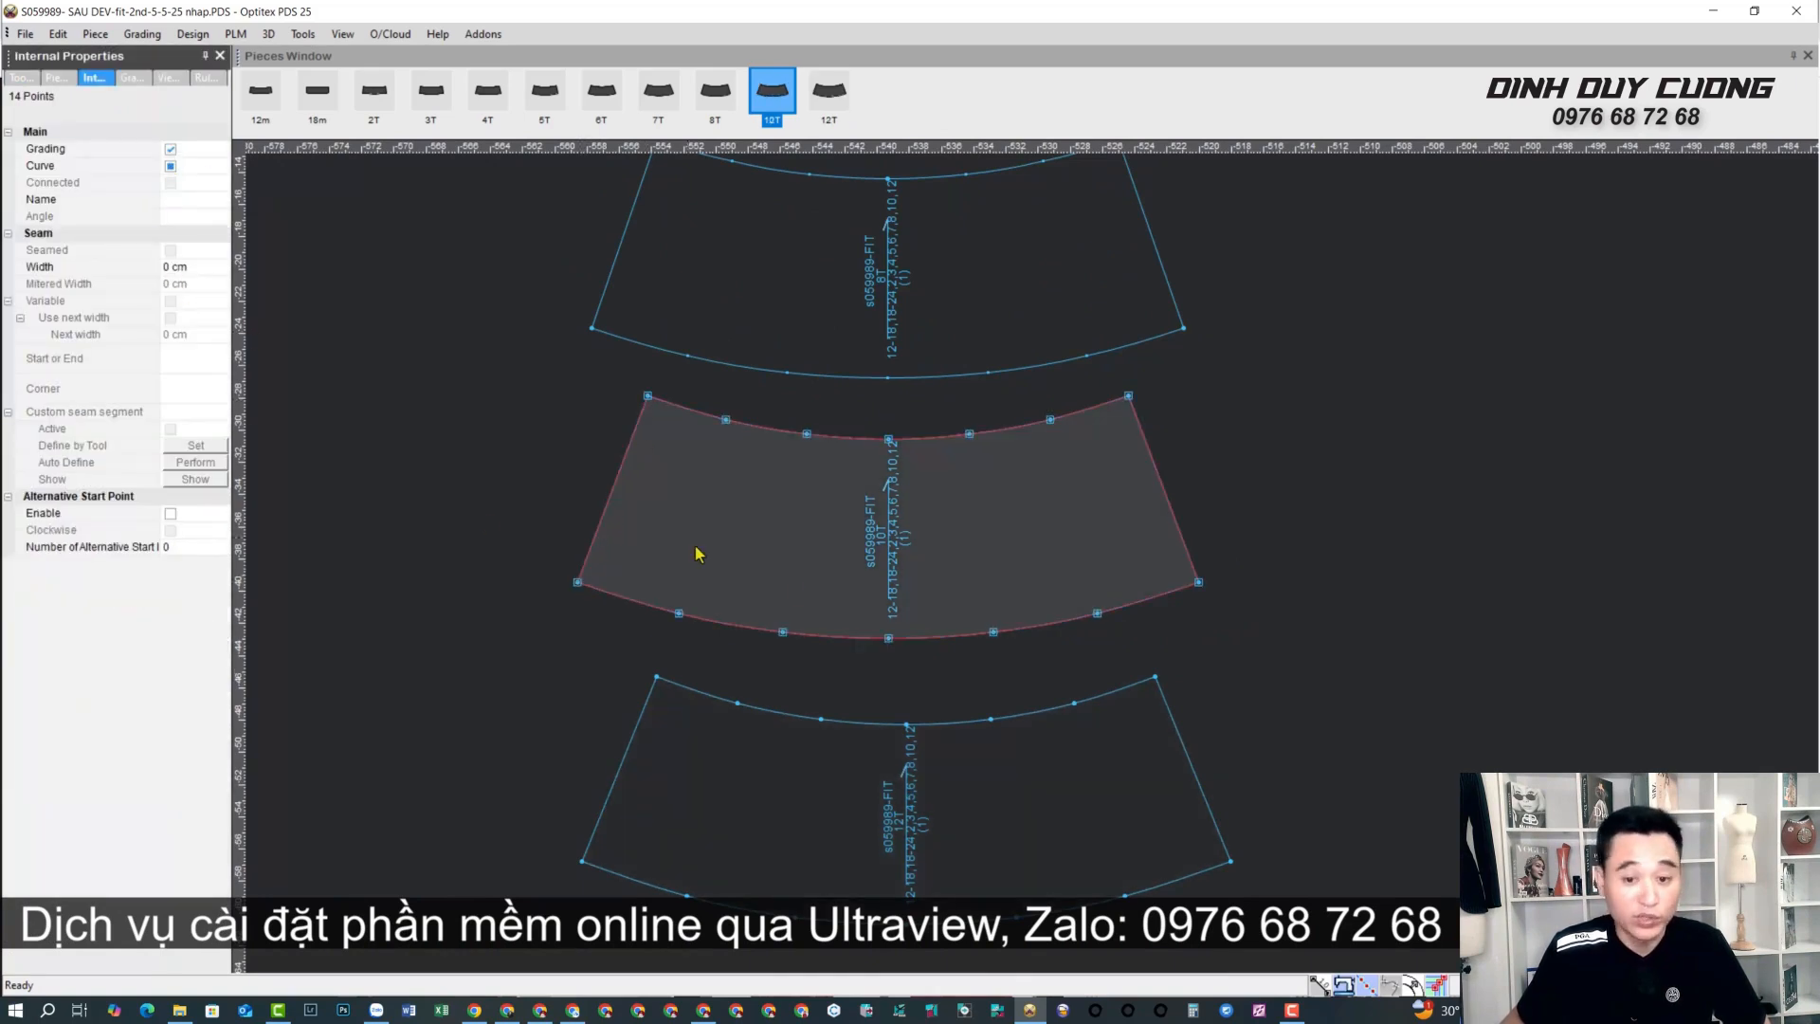
Make every contour point of the 8T and 7T pieces a grading point.
{"action": "scroll", "coordinate": [1032, 561], "scroll_direction": "down", "scroll_amount": 3}
{"action": "scroll", "coordinate": [1031, 561], "scroll_direction": "up", "scroll_amount": 2}
{"action": "left_click", "coordinate": [555, 628]}
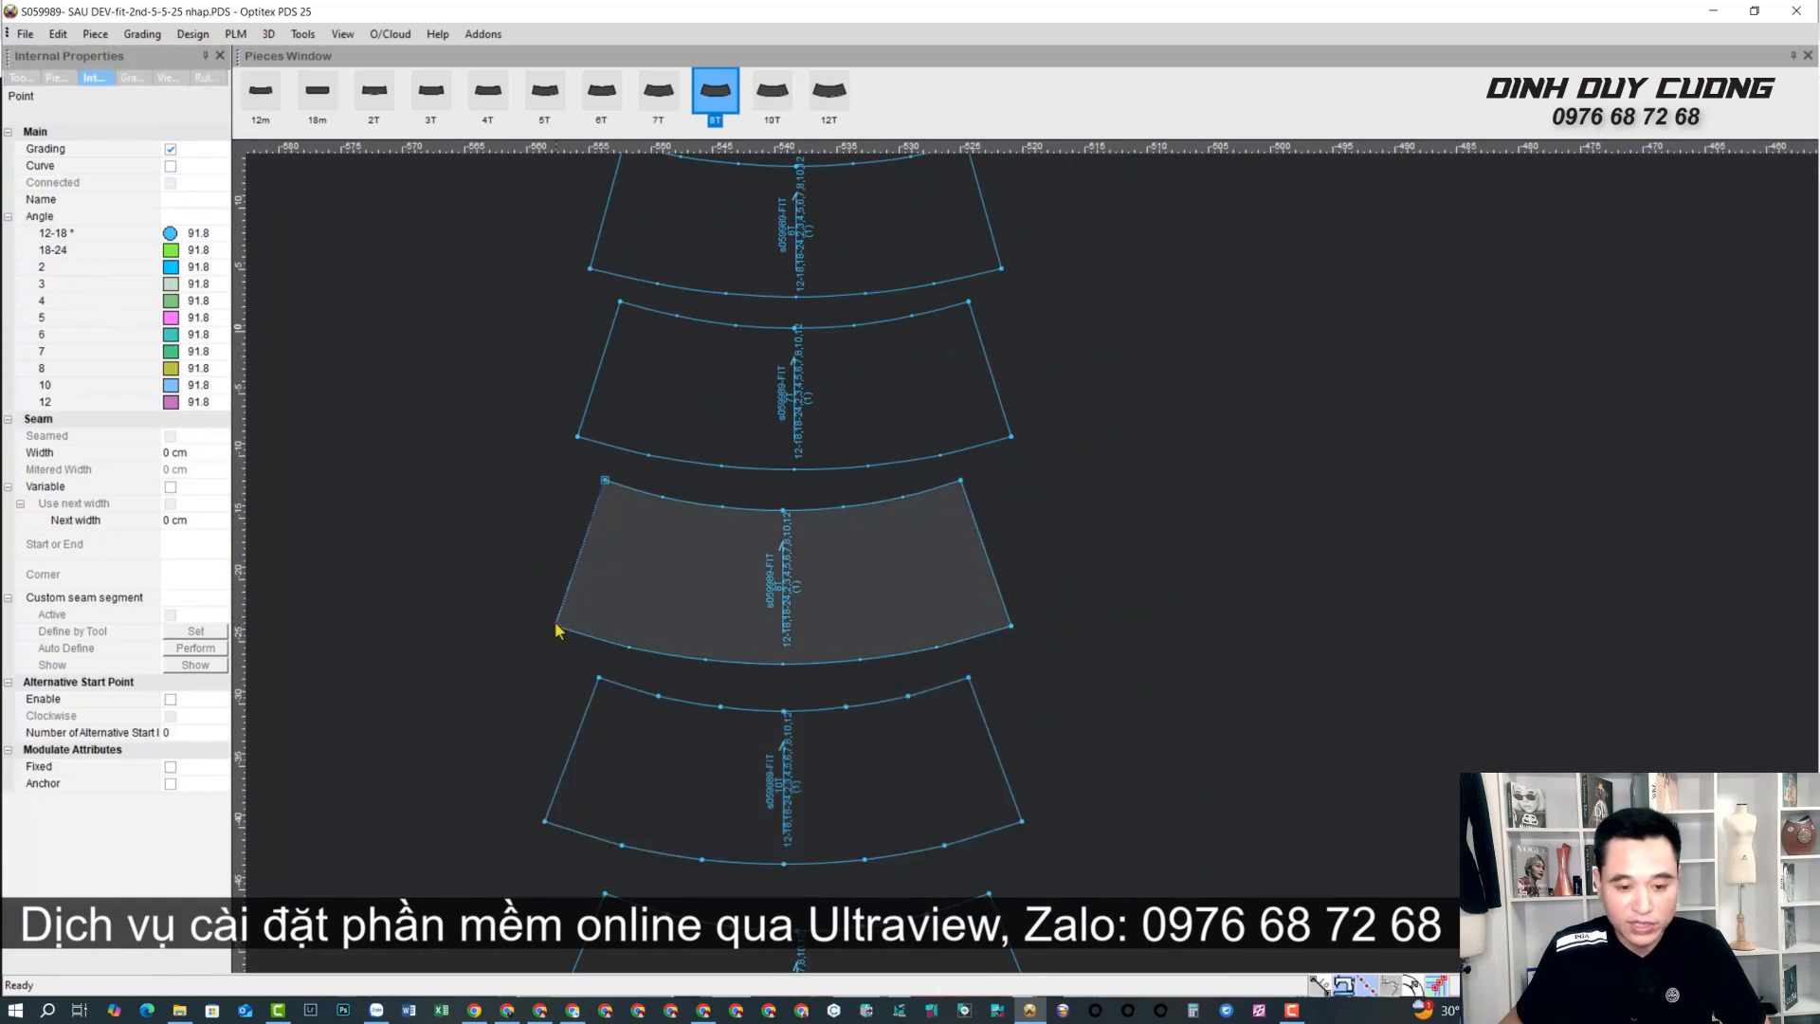
{"action": "left_click", "coordinate": [170, 150]}
{"action": "scroll", "coordinate": [948, 527], "scroll_direction": "down", "scroll_amount": 1}
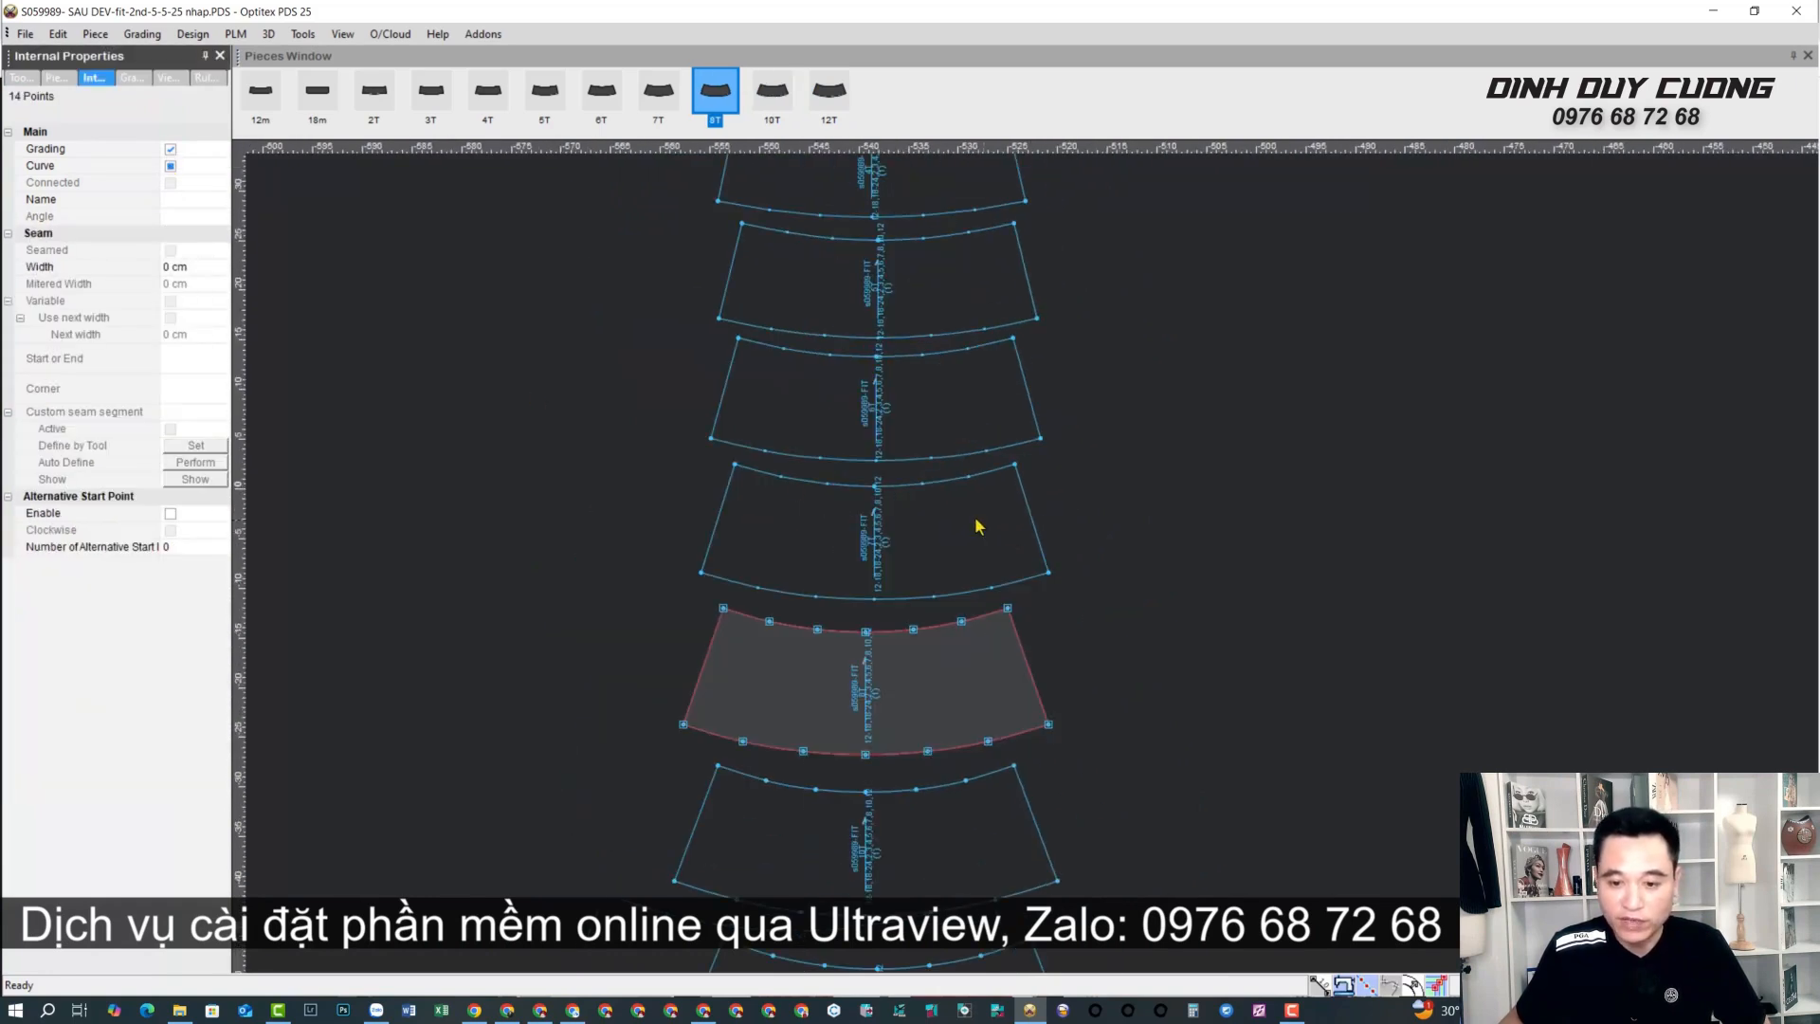
{"action": "left_click", "coordinate": [735, 472]}
{"action": "left_click", "coordinate": [169, 152]}
Enable Grading for all contour points of the 6T and 5T pieces.
{"action": "scroll", "coordinate": [901, 540], "scroll_direction": "up", "scroll_amount": 3}
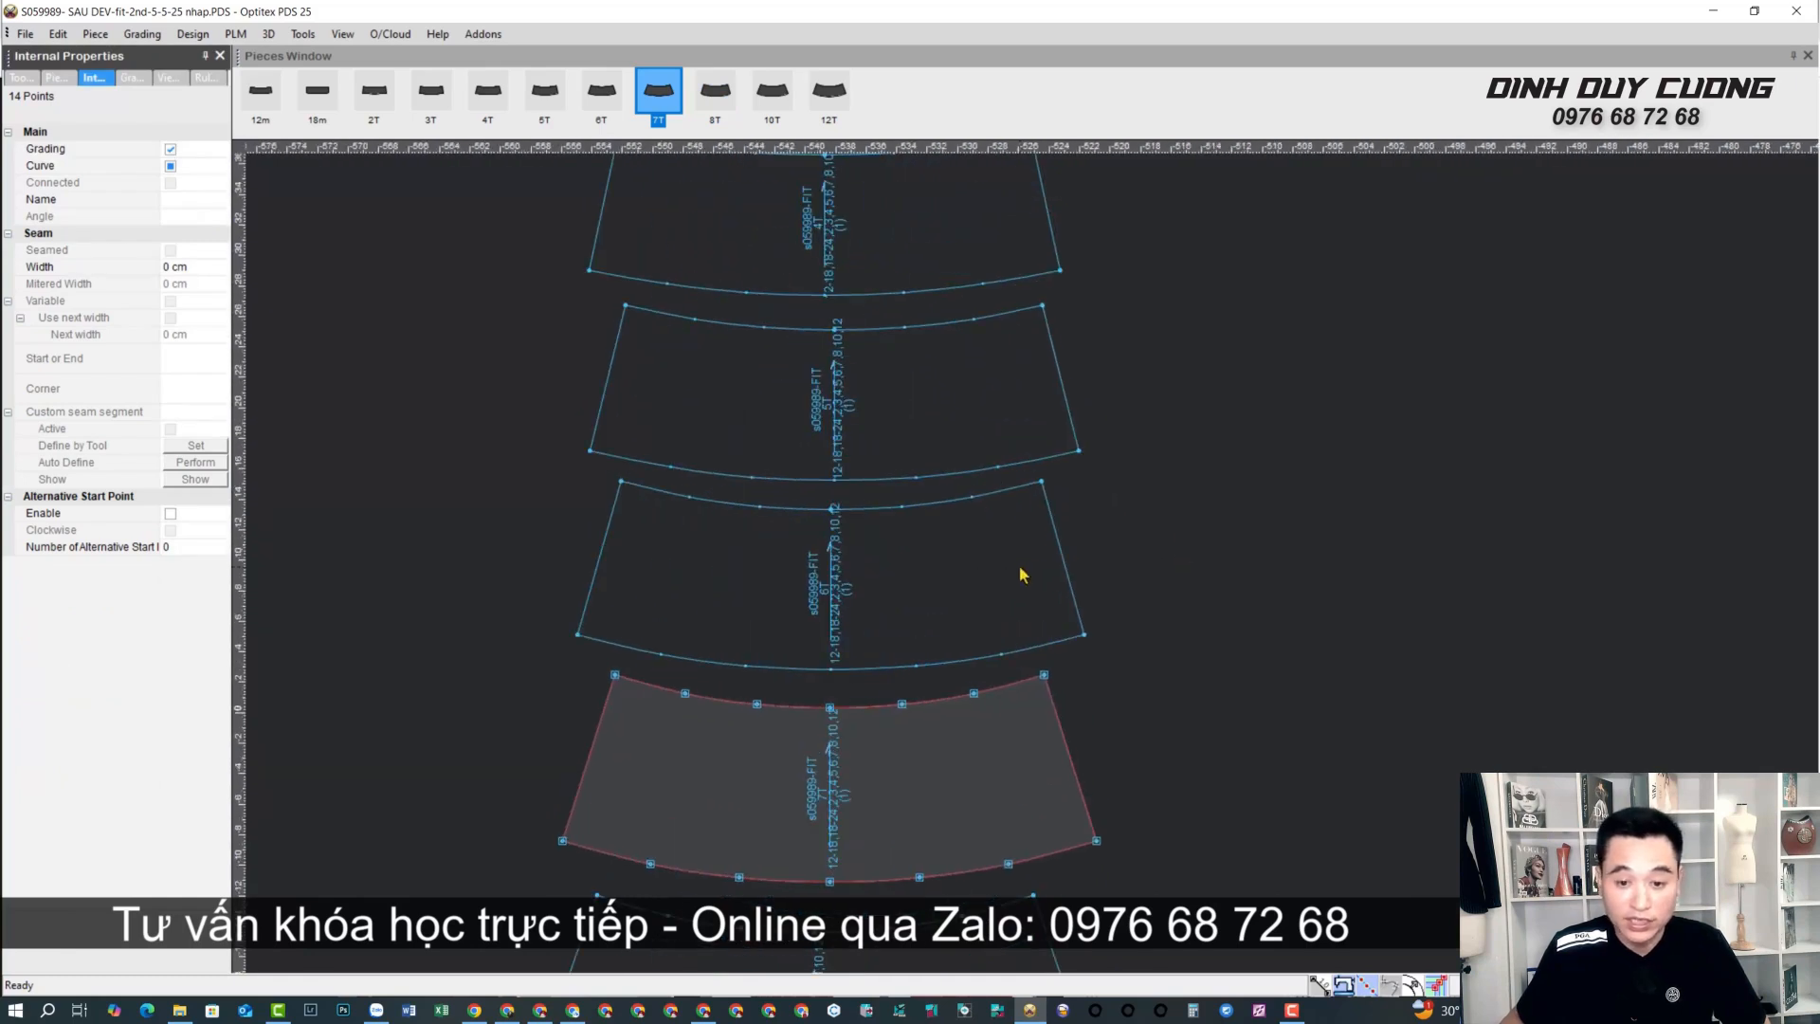
{"action": "left_click", "coordinate": [622, 488]}
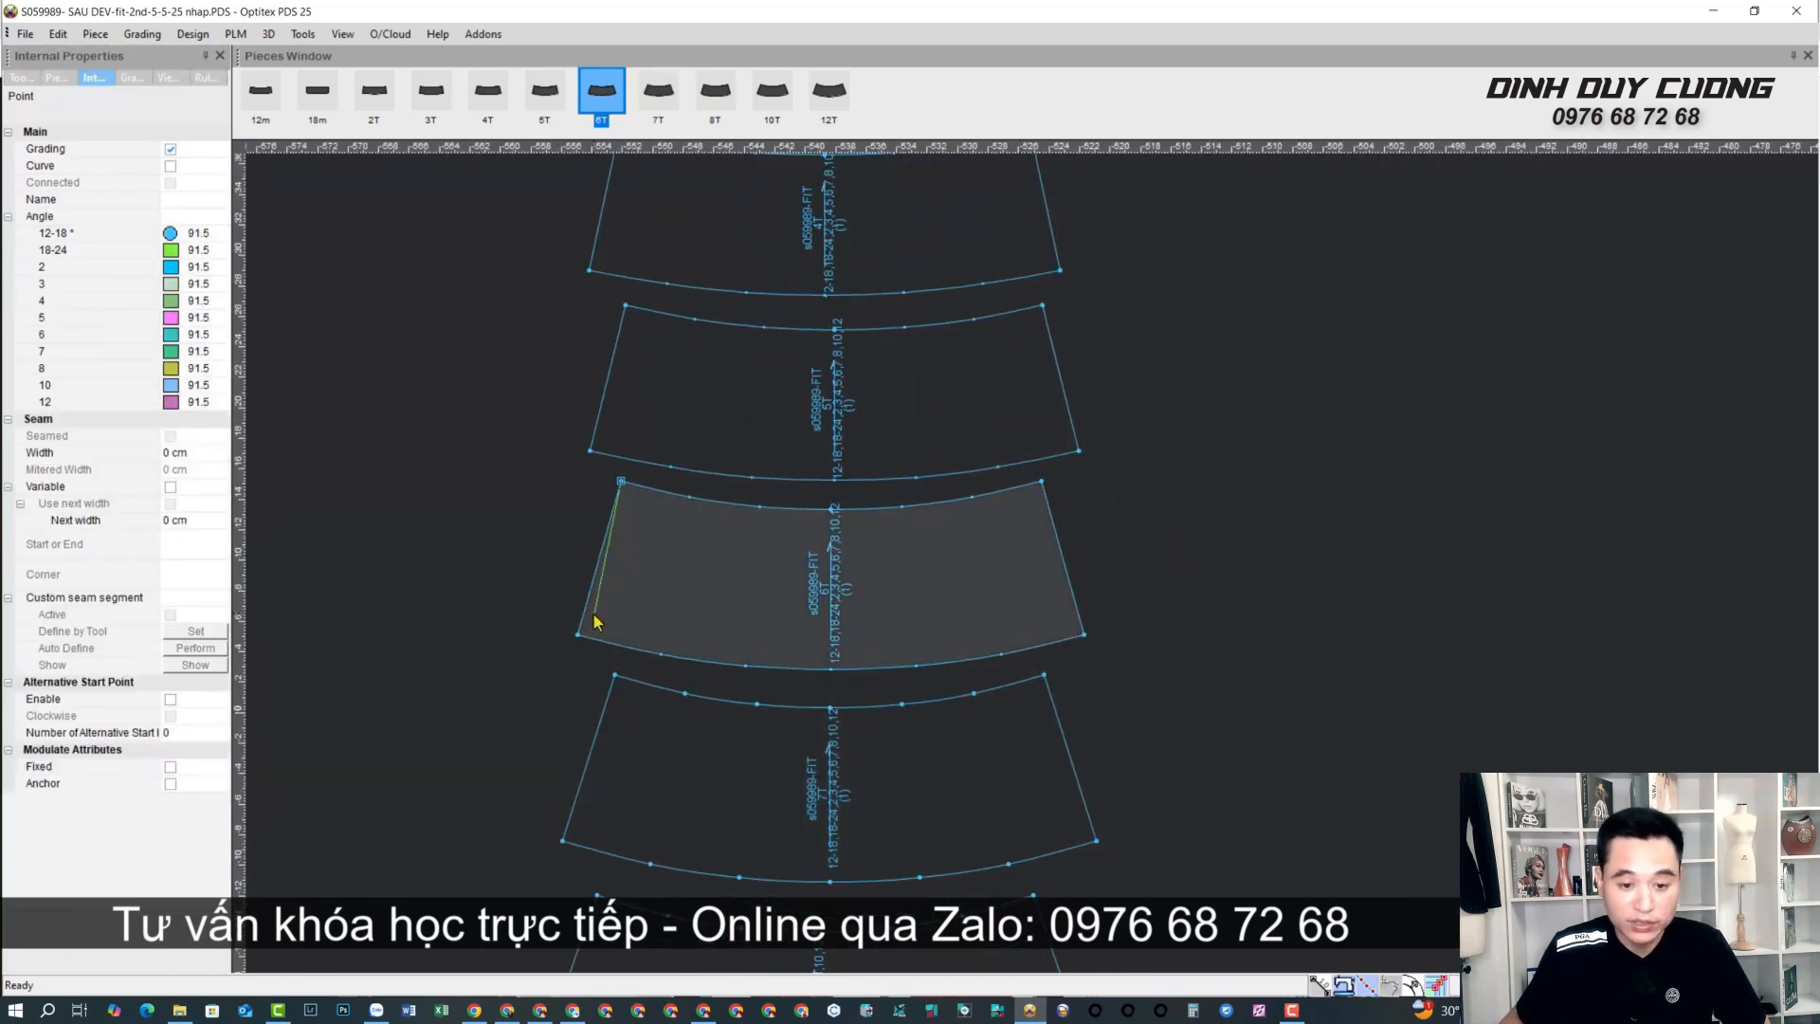
{"action": "left_click", "coordinate": [169, 151]}
{"action": "scroll", "coordinate": [1022, 559], "scroll_direction": "up", "scroll_amount": 2}
{"action": "left_click", "coordinate": [661, 466]}
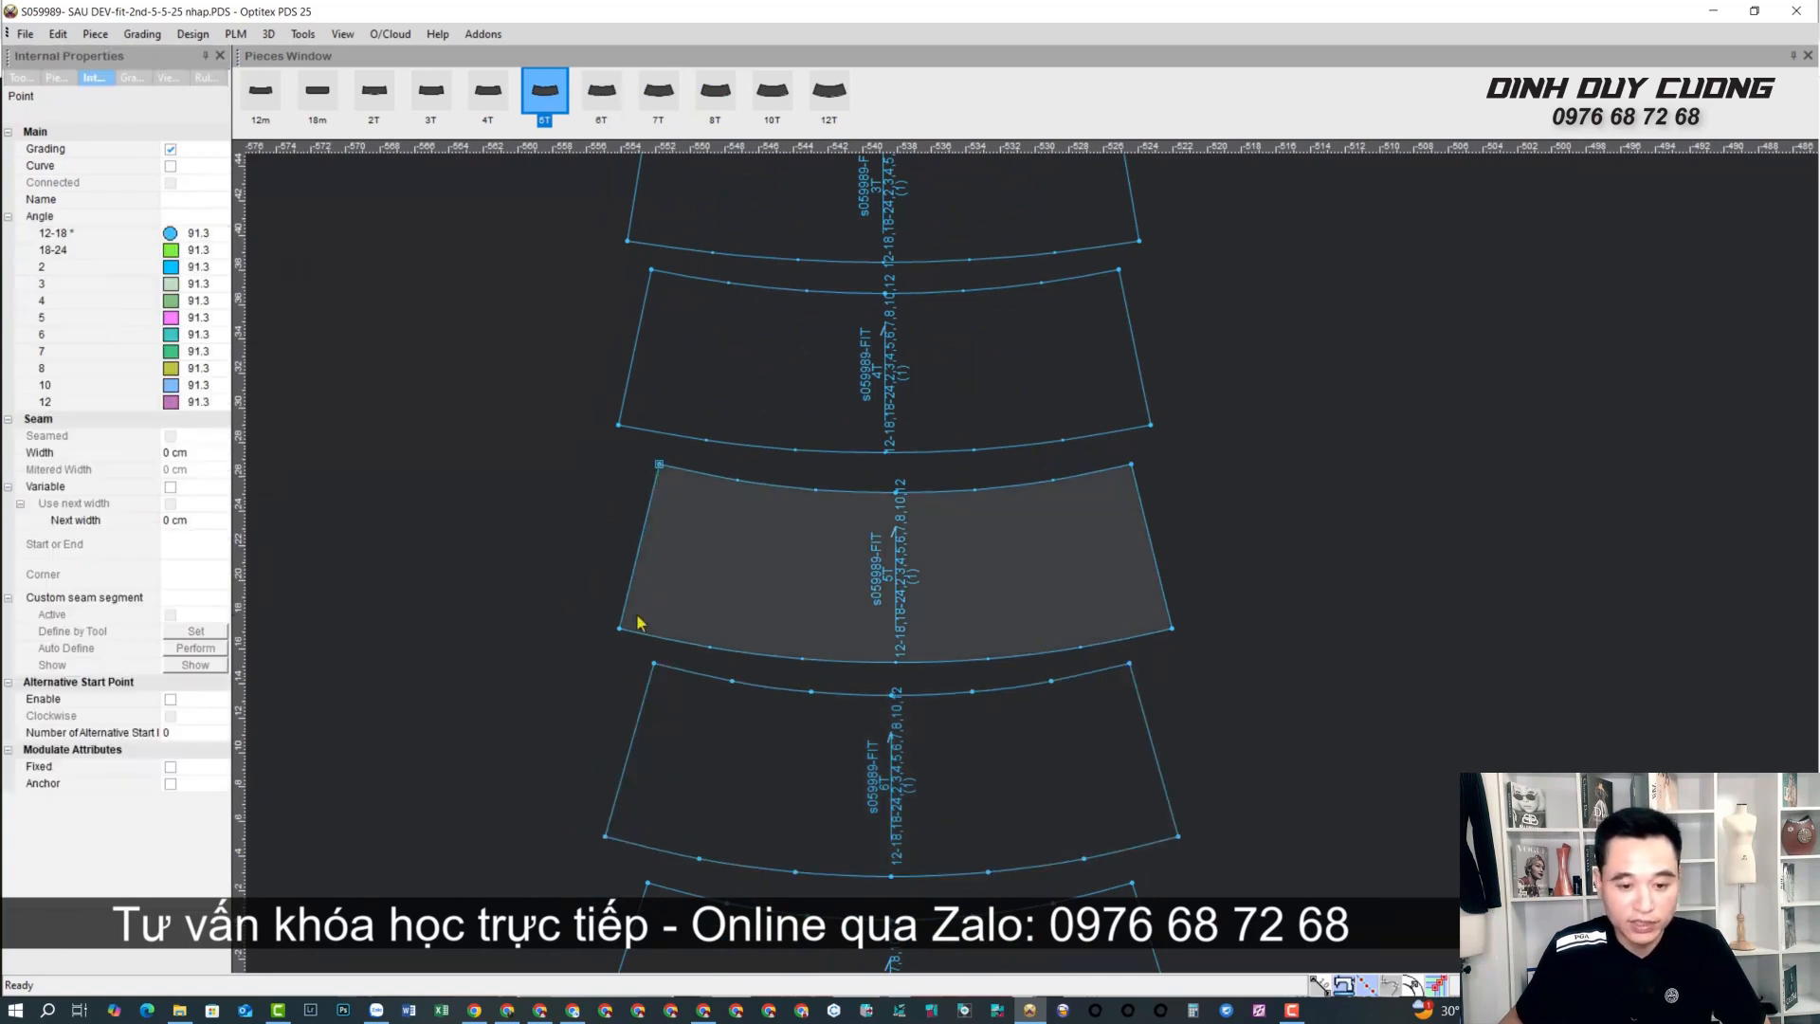
{"action": "left_click", "coordinate": [171, 150]}
{"action": "left_click", "coordinate": [171, 150]}
Convert all contour points of the 4T and 3T pieces to grading points.
{"action": "scroll", "coordinate": [1086, 438], "scroll_direction": "up", "scroll_amount": 2}
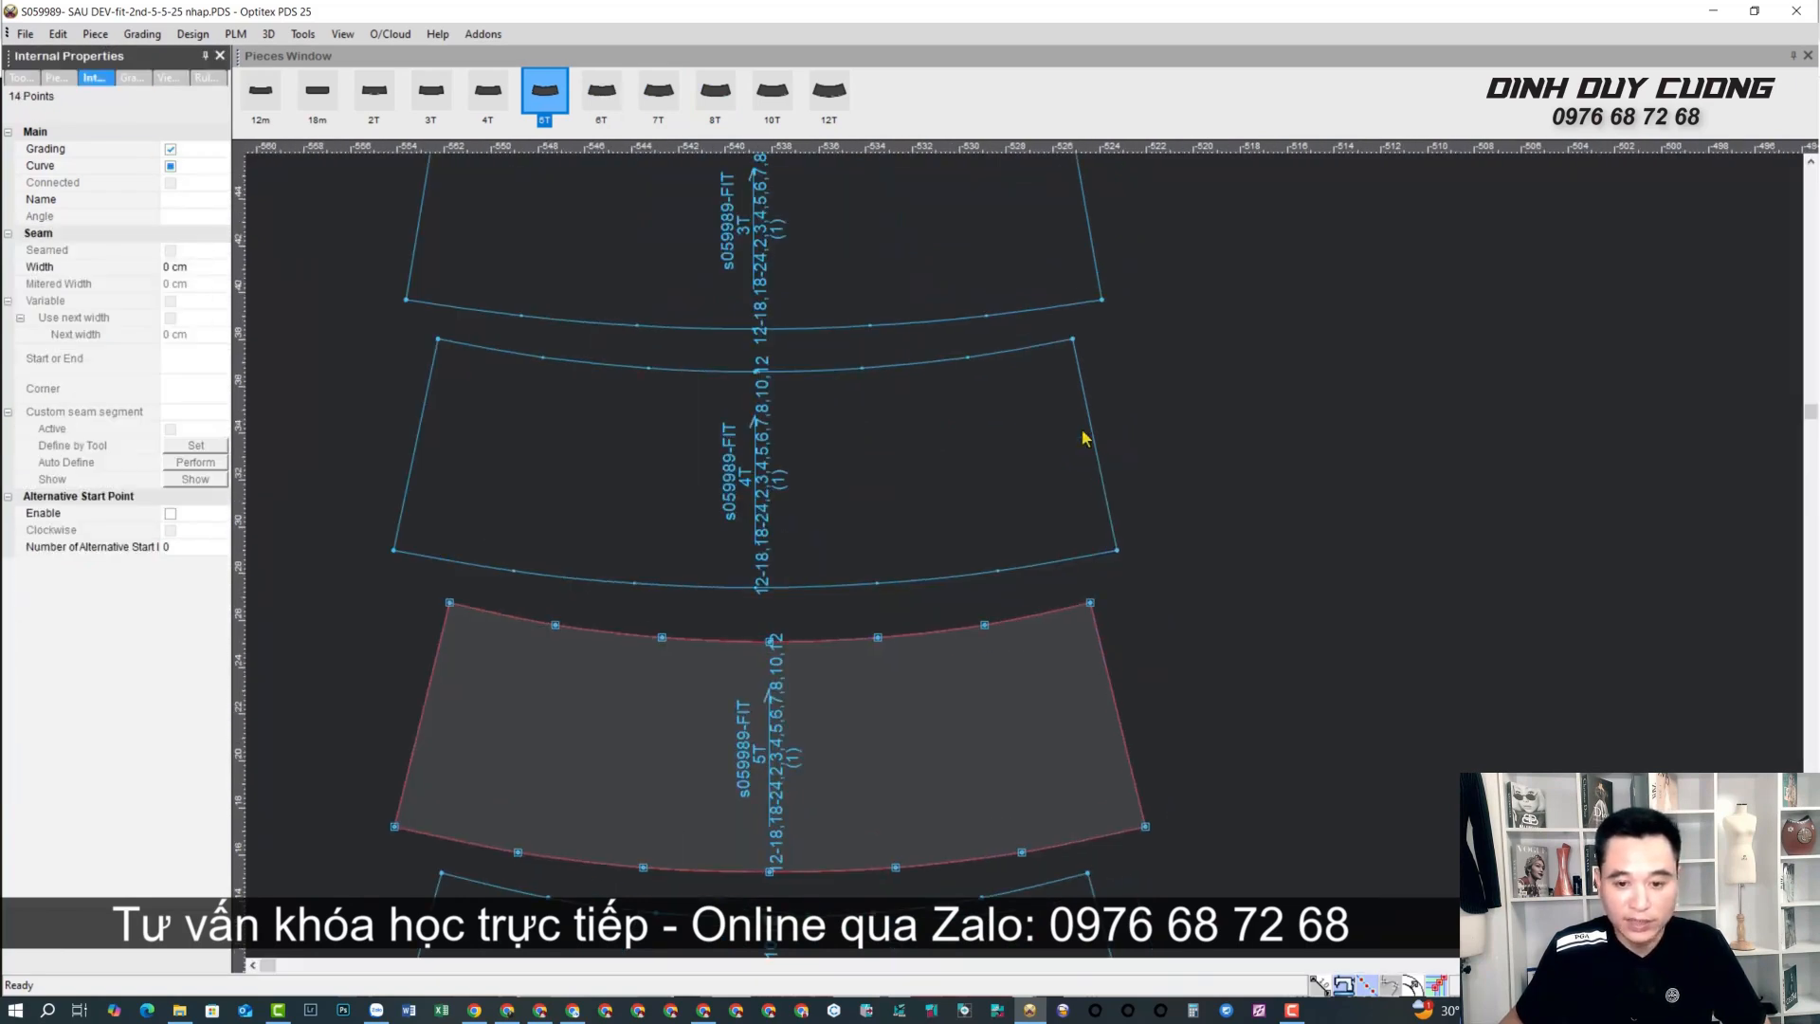
{"action": "left_click", "coordinate": [437, 349]}
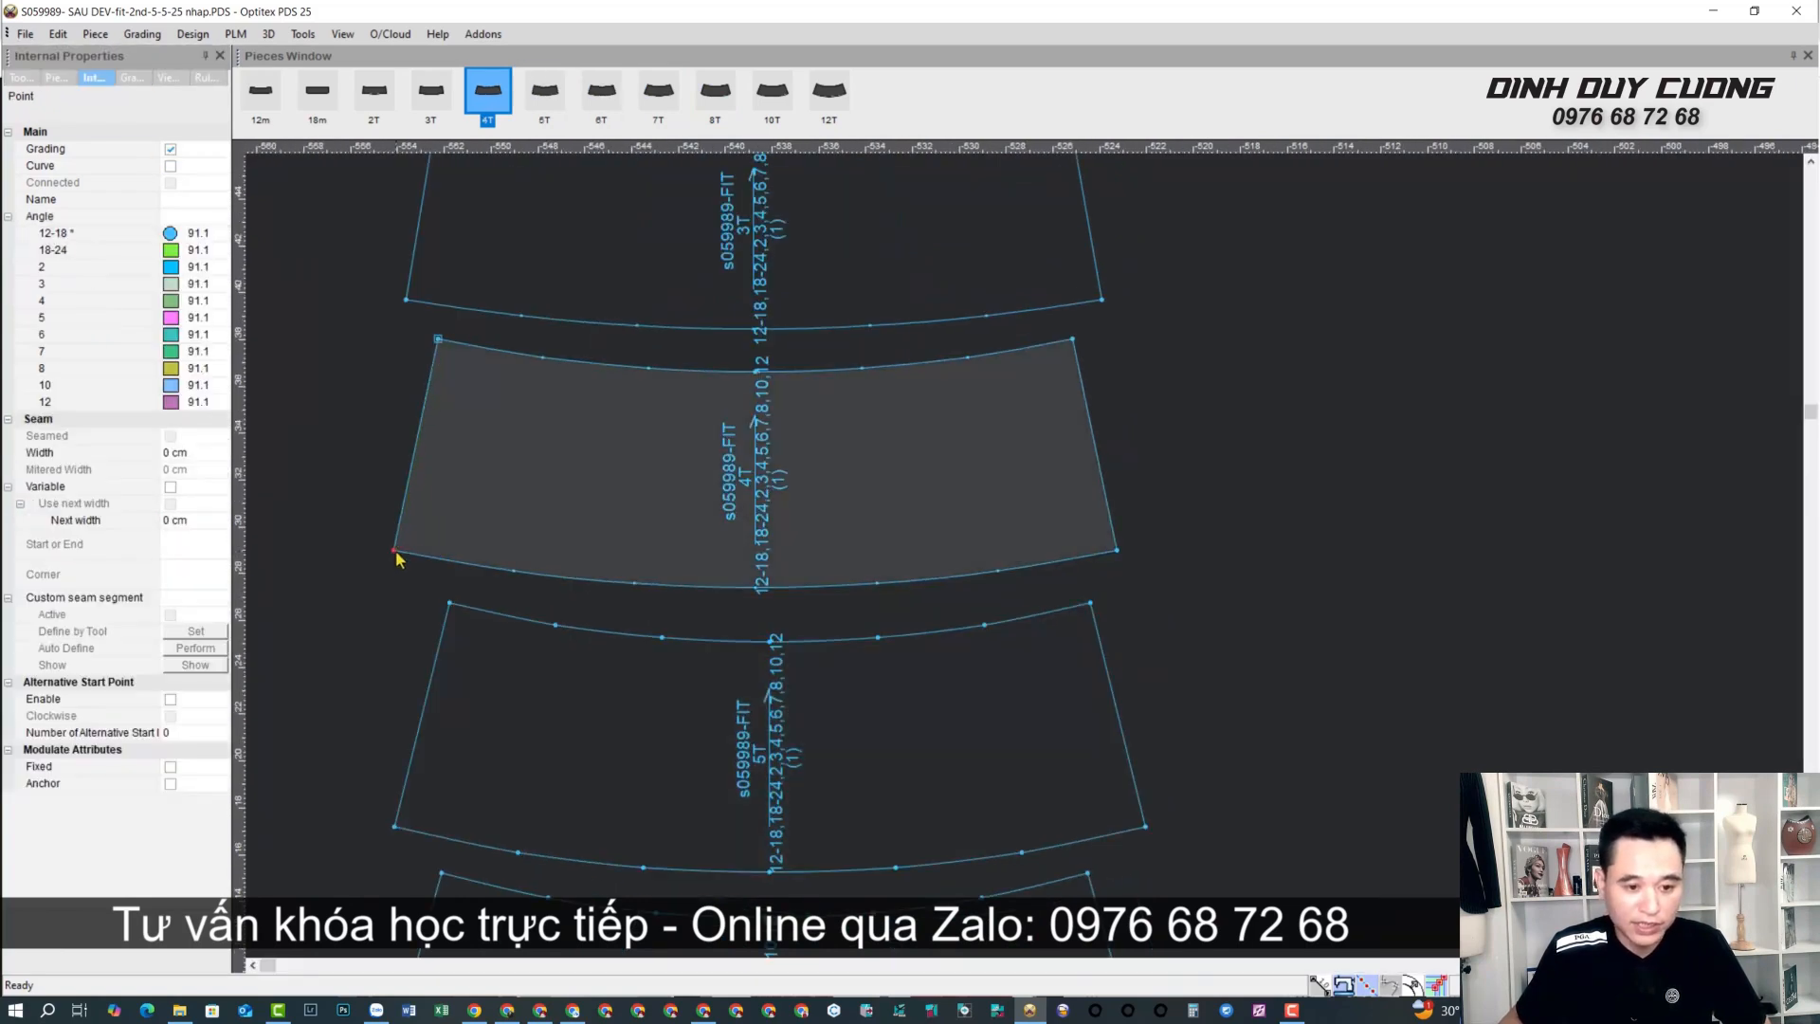
{"action": "left_click", "coordinate": [170, 150]}
{"action": "scroll", "coordinate": [1052, 520], "scroll_direction": "down", "scroll_amount": 4}
{"action": "scroll", "coordinate": [913, 524], "scroll_direction": "up", "scroll_amount": 3}
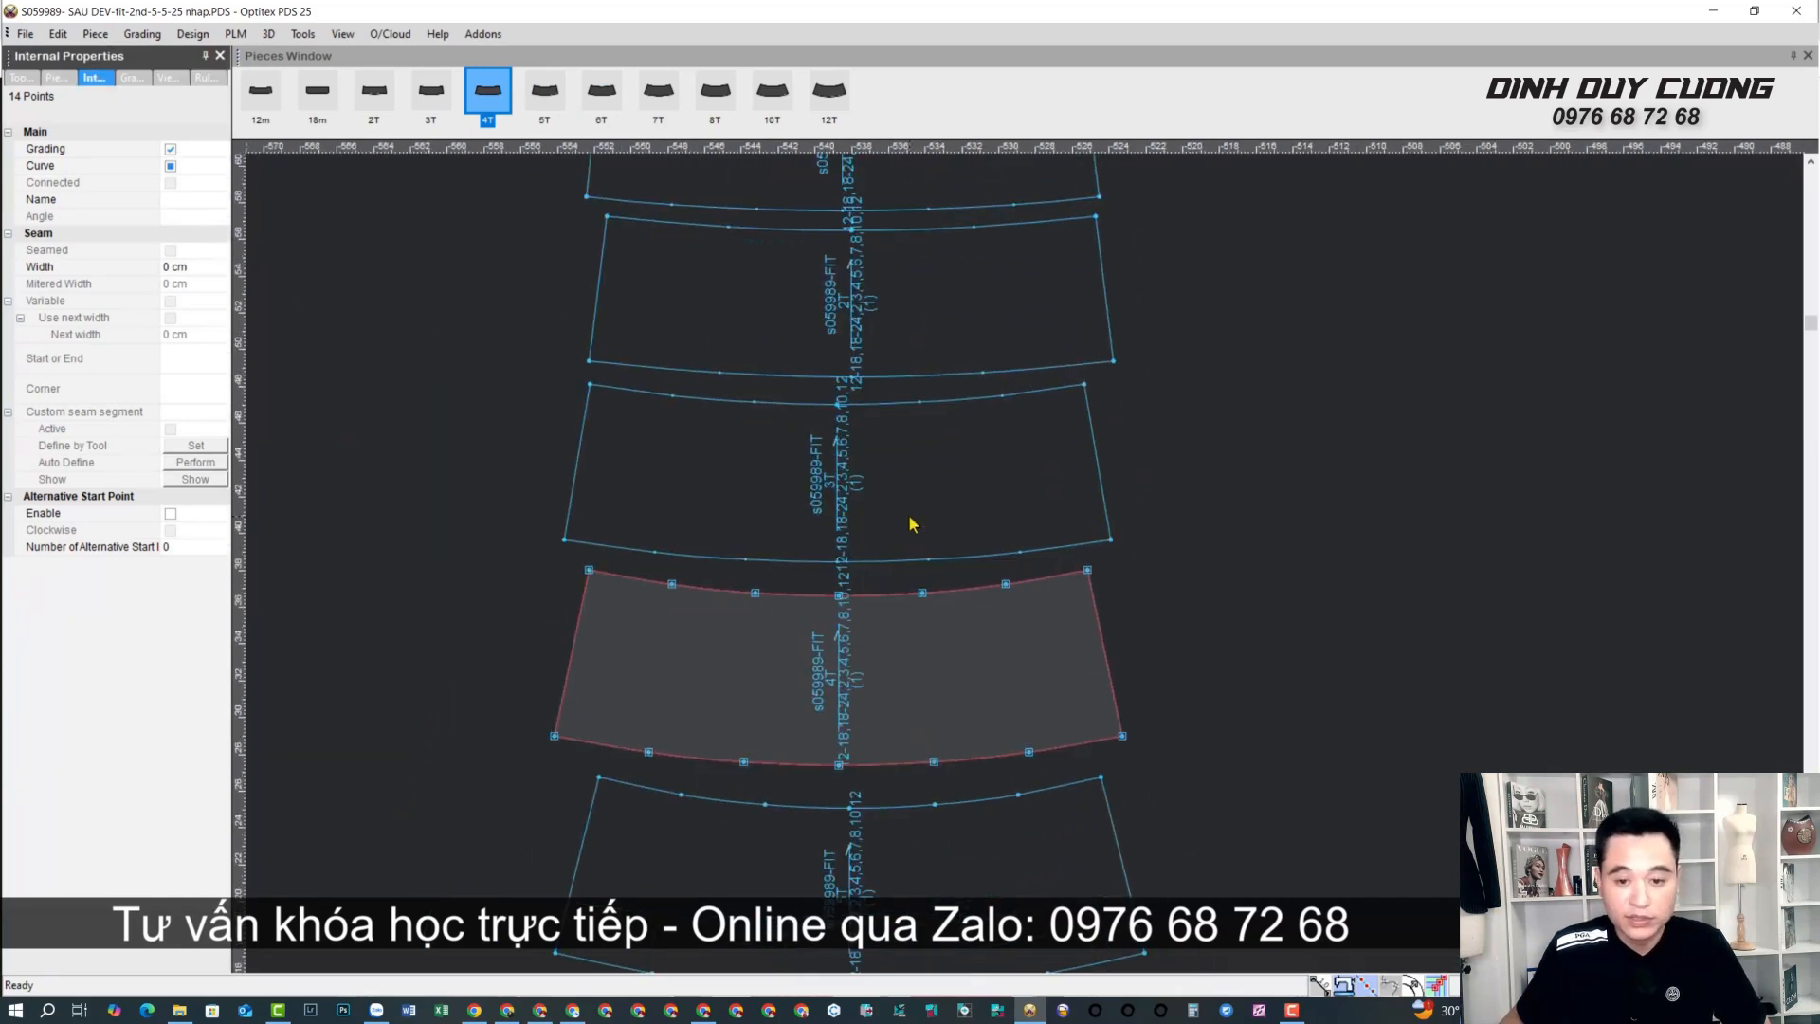
{"action": "left_click", "coordinate": [597, 391]}
{"action": "left_click", "coordinate": [170, 150]}
Turn on Grading for all contour points of the 2T and 18m pieces.
{"action": "scroll", "coordinate": [1036, 565], "scroll_direction": "down", "scroll_amount": 3}
{"action": "scroll", "coordinate": [938, 535], "scroll_direction": "up", "scroll_amount": 4}
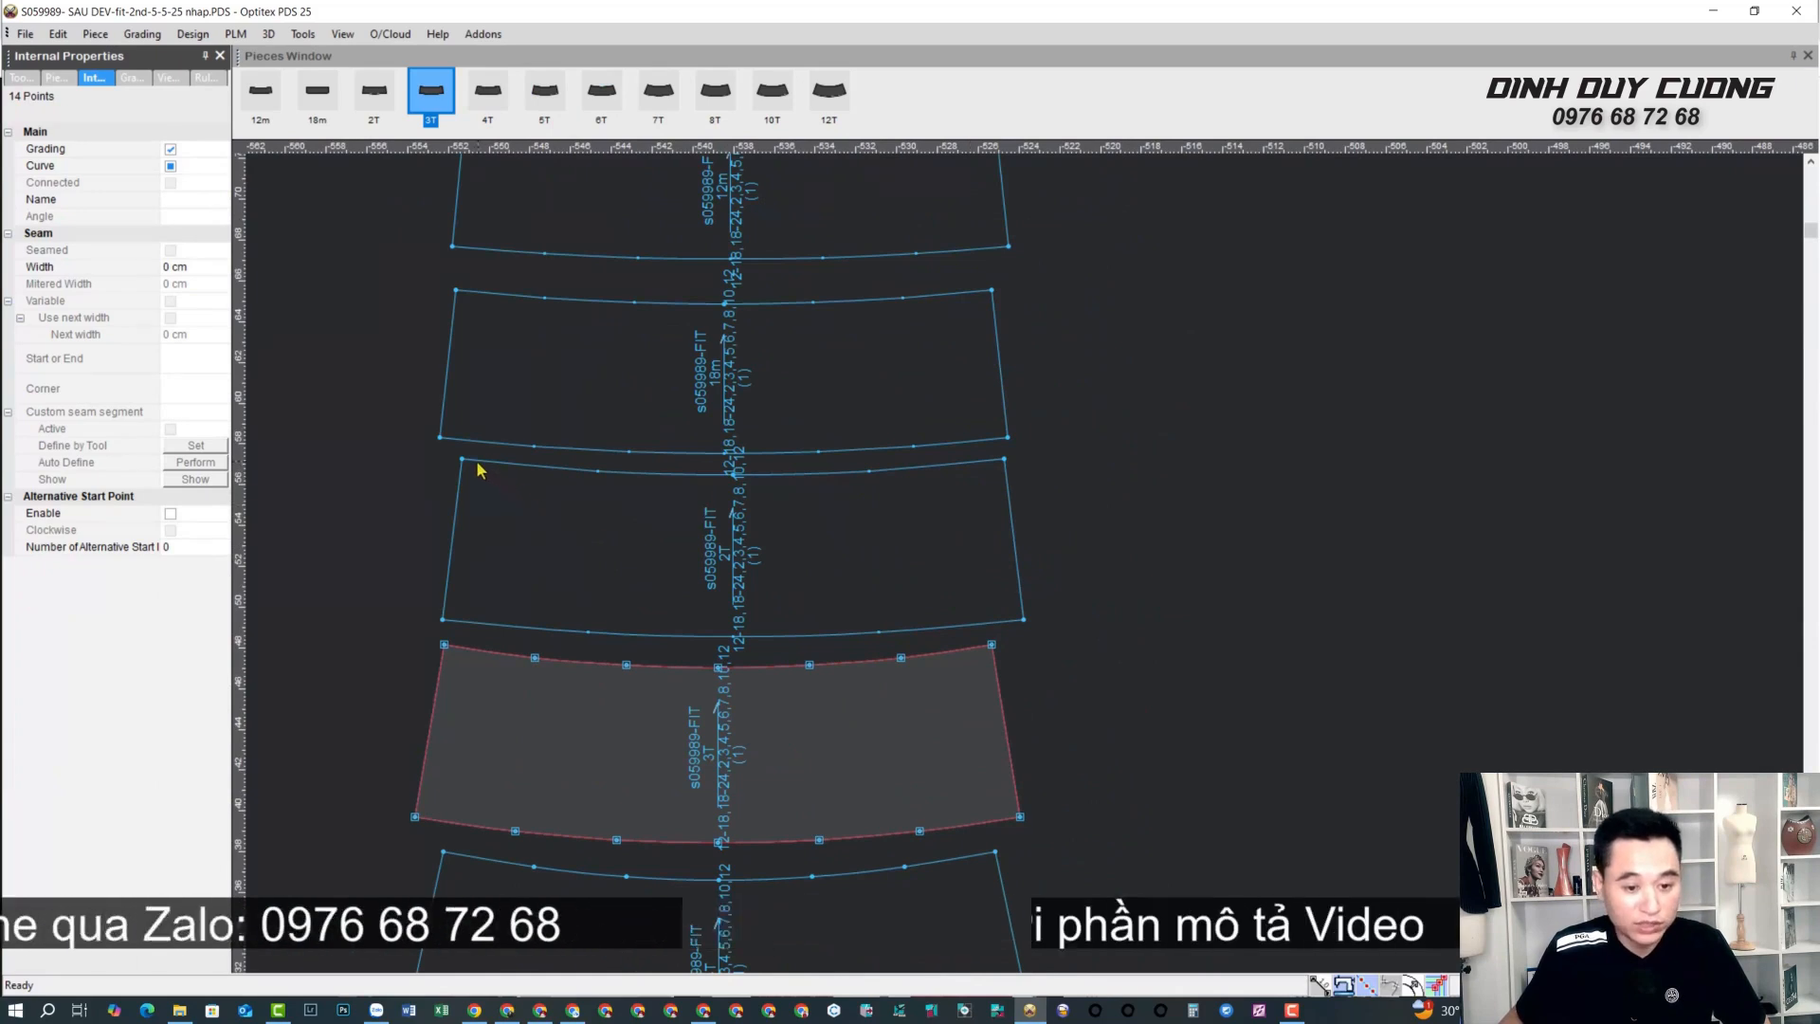
{"action": "left_click", "coordinate": [465, 492]}
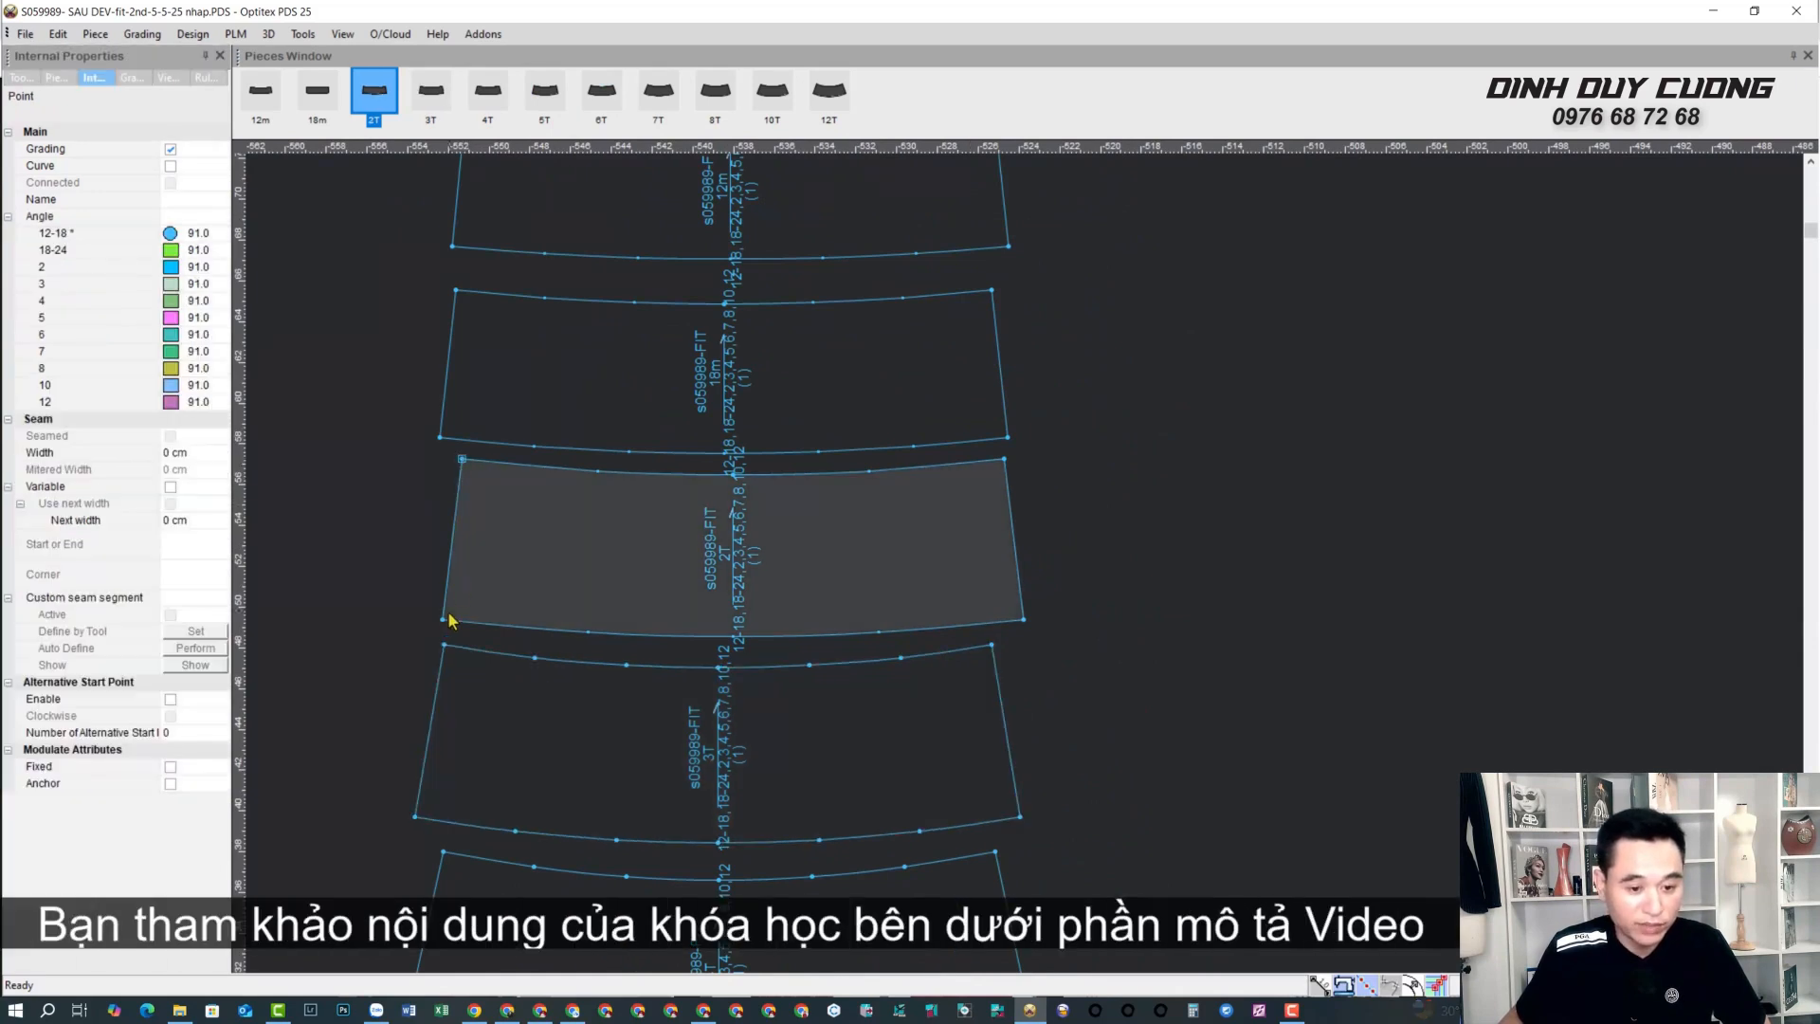
{"action": "left_click", "coordinate": [170, 150]}
{"action": "scroll", "coordinate": [897, 390], "scroll_direction": "down", "scroll_amount": 3}
{"action": "scroll", "coordinate": [583, 502], "scroll_direction": "up", "scroll_amount": 4}
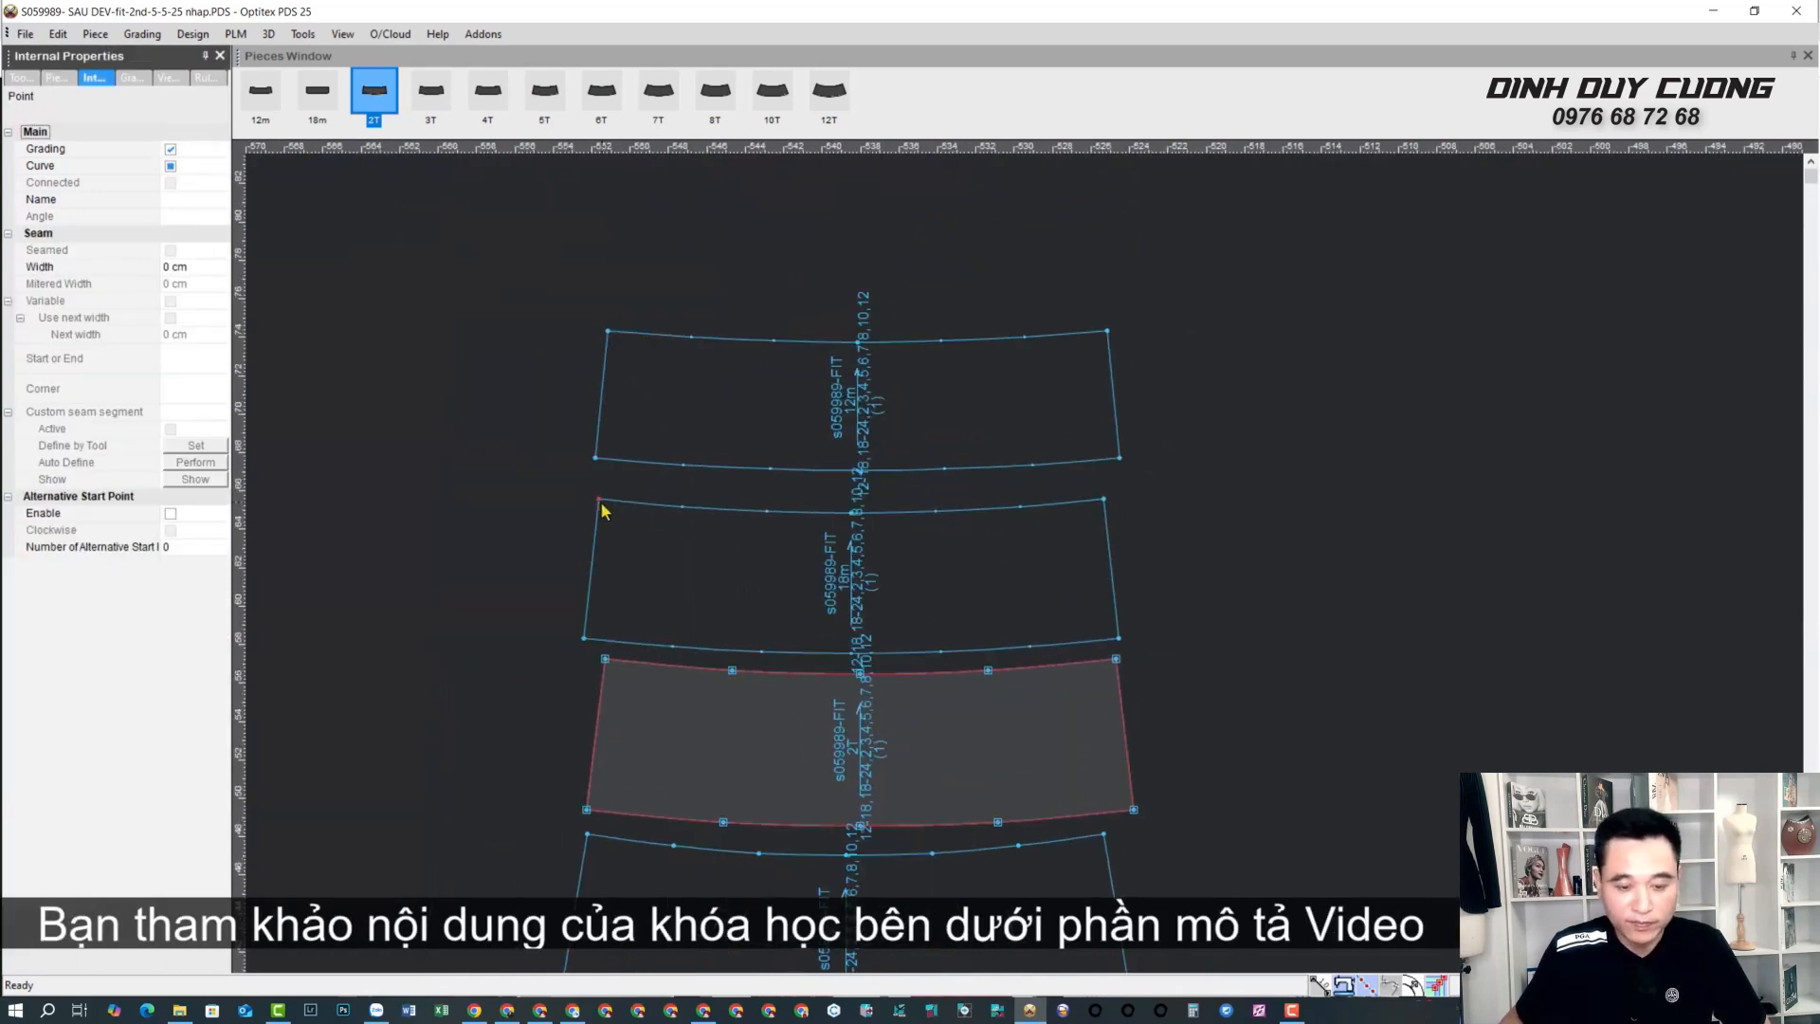
{"action": "left_click", "coordinate": [603, 512]}
{"action": "left_click", "coordinate": [170, 150]}
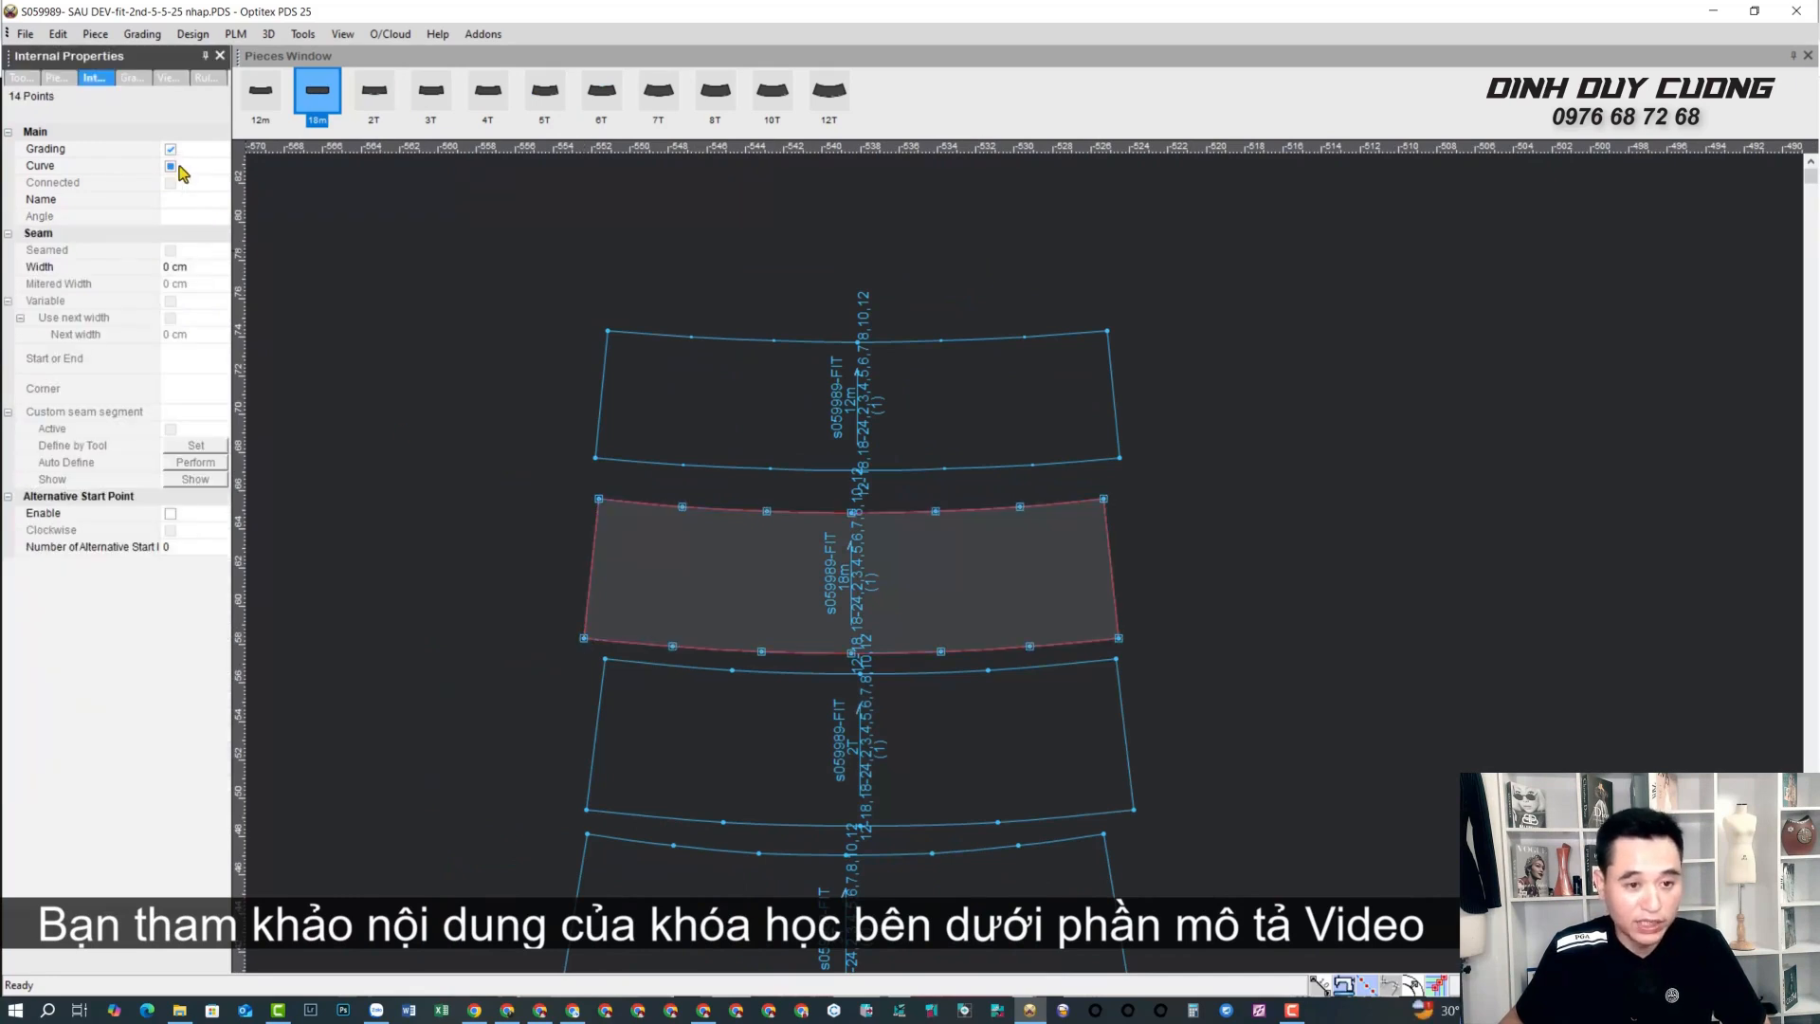
Turn on Grading for all contour points of the 12m piece.
{"action": "left_click", "coordinate": [604, 337]}
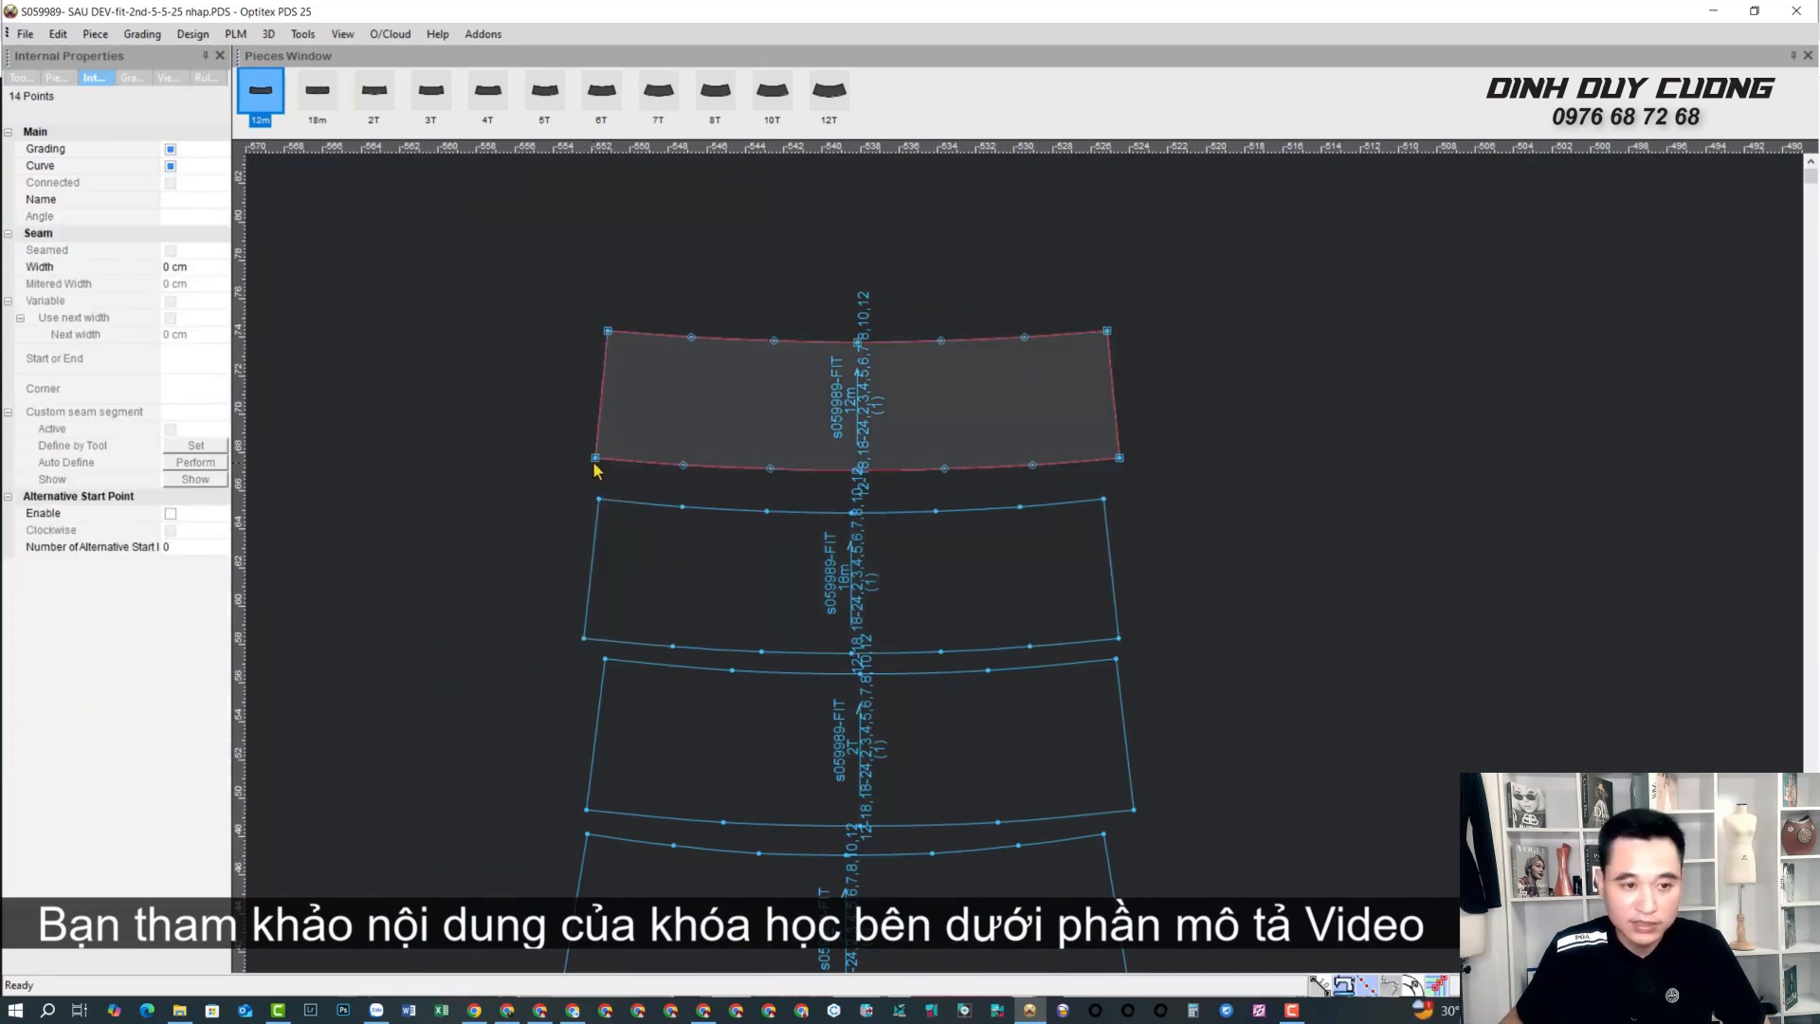
{"action": "left_click", "coordinate": [445, 417]}
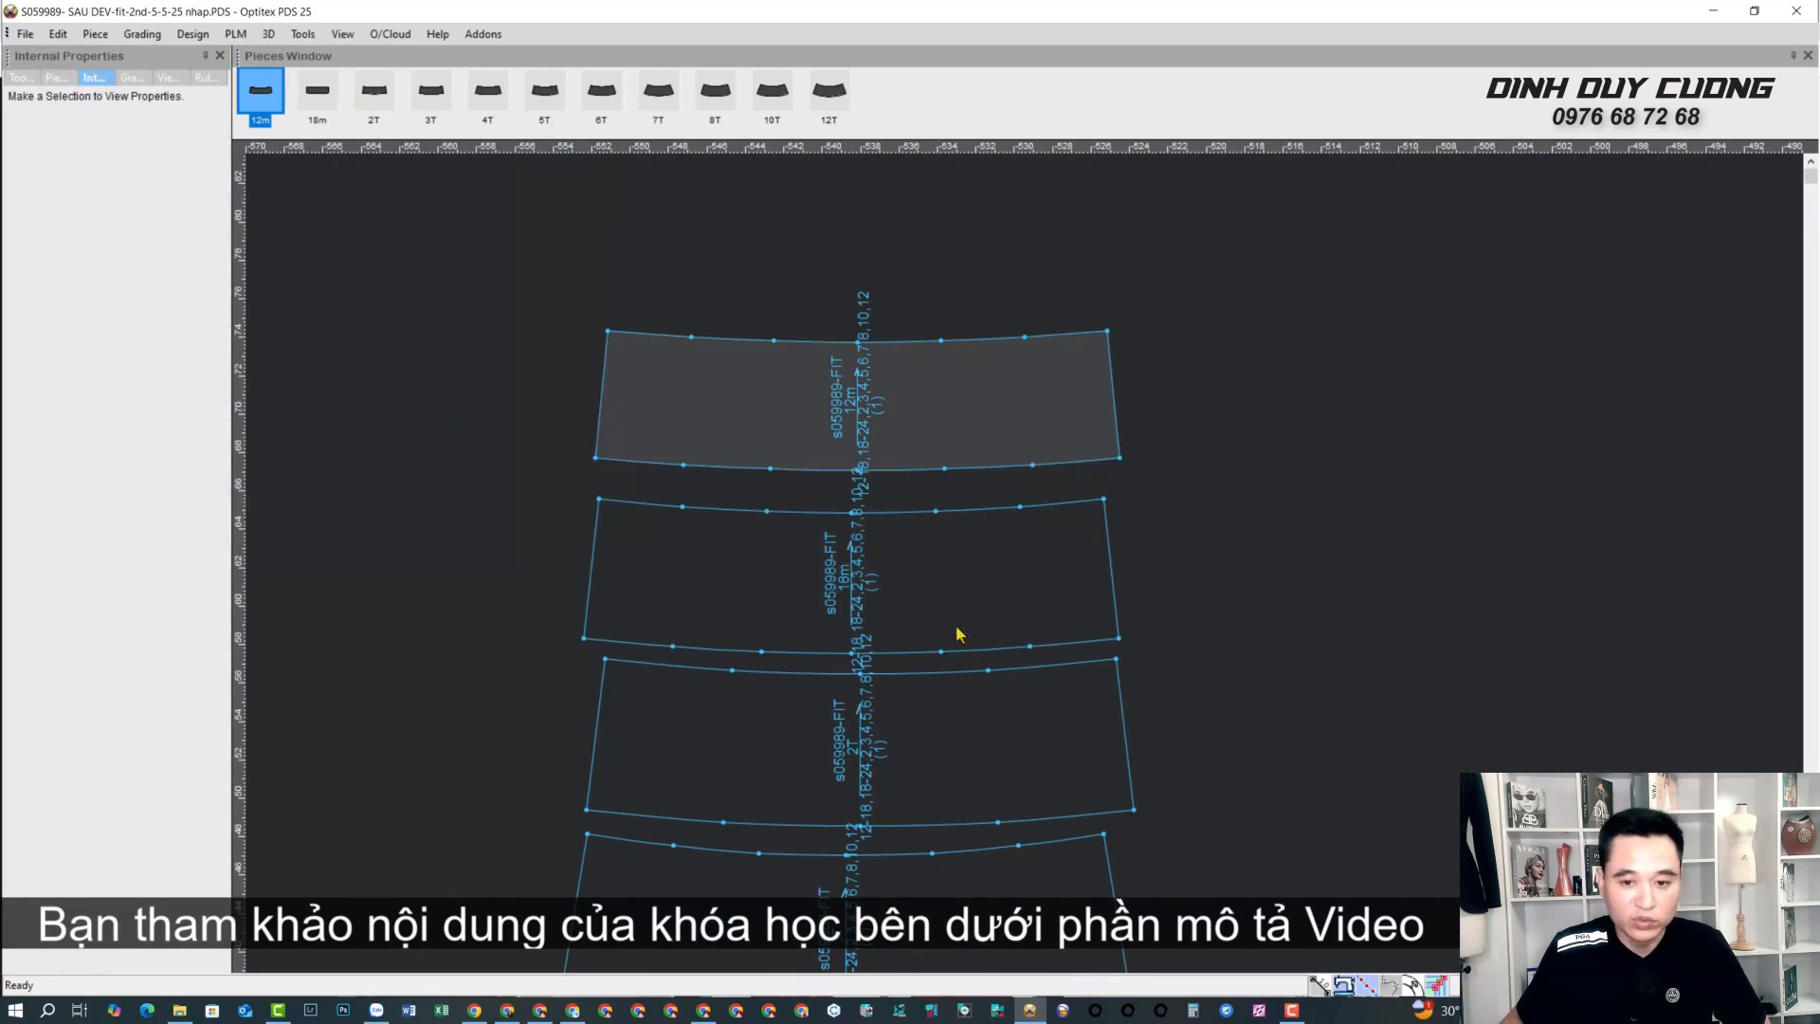
{"action": "scroll", "coordinate": [906, 607], "scroll_direction": "down", "scroll_amount": 4}
{"action": "scroll", "coordinate": [1043, 597], "scroll_direction": "up", "scroll_amount": 2}
{"action": "scroll", "coordinate": [1026, 571], "scroll_direction": "down", "scroll_amount": 5}
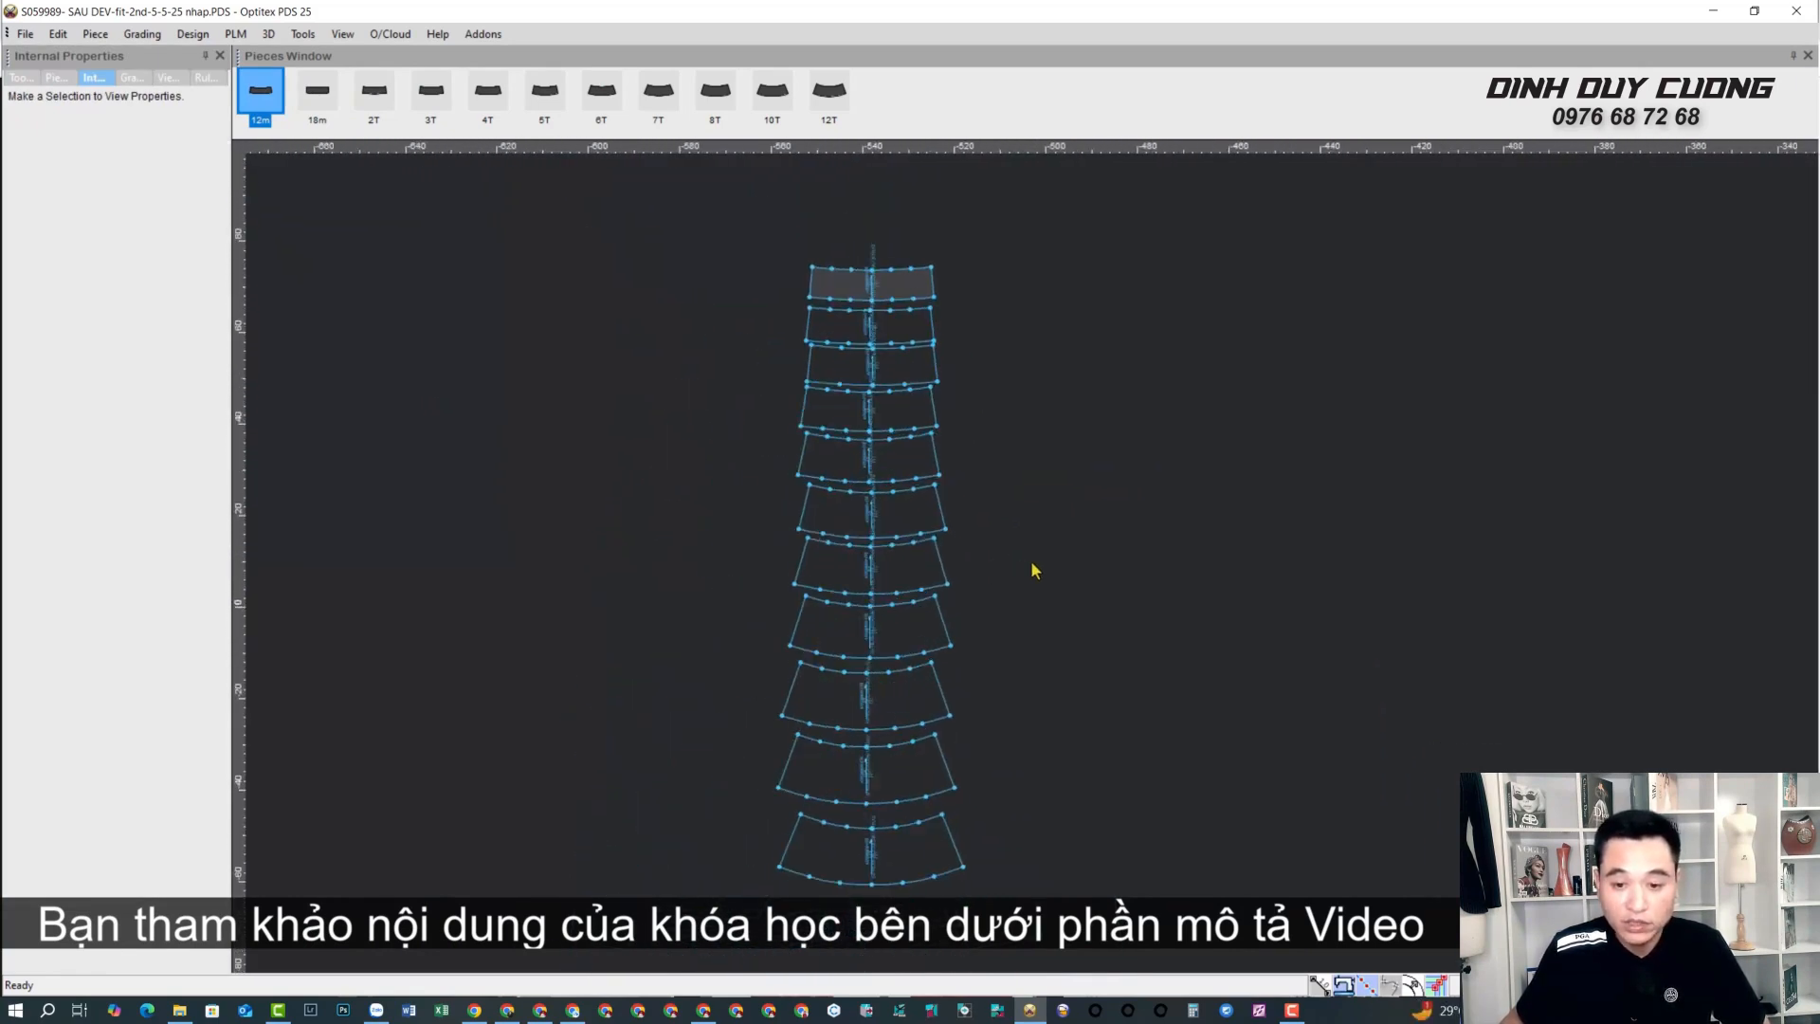
{"action": "scroll", "coordinate": [1032, 562], "scroll_direction": "up", "scroll_amount": 2}
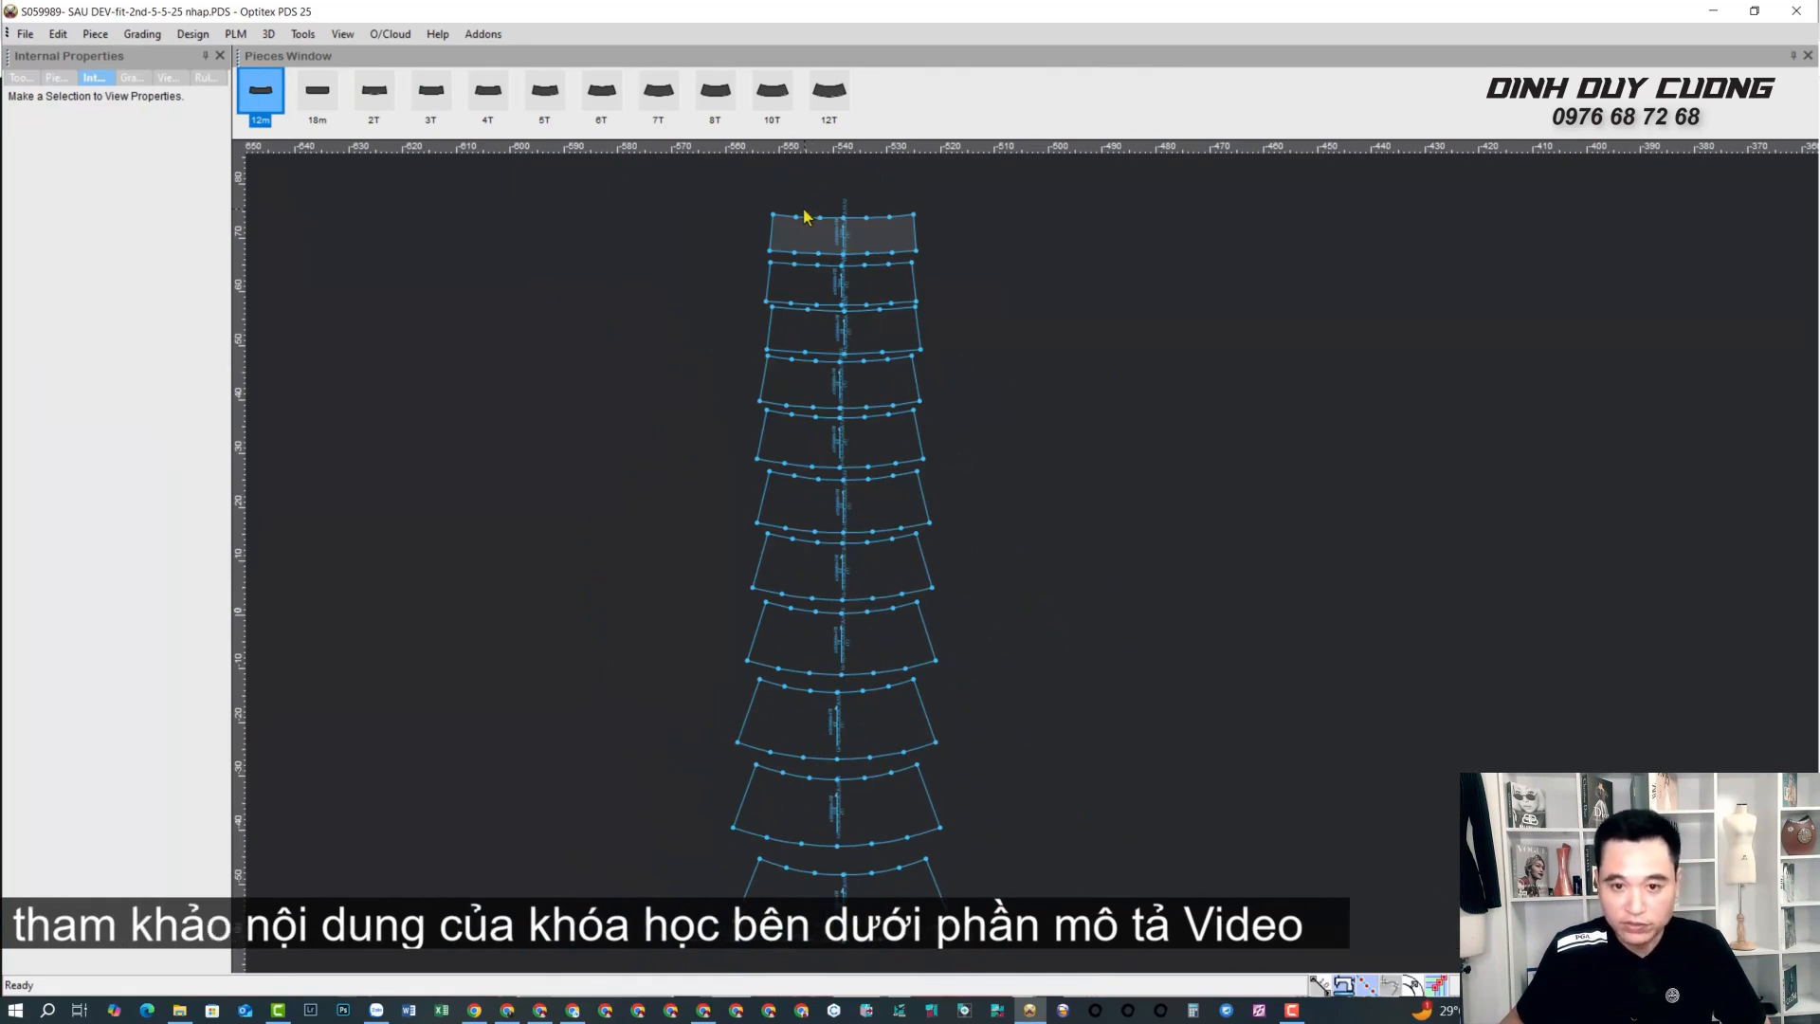
{"action": "scroll", "coordinate": [939, 293], "scroll_direction": "down", "scroll_amount": 1}
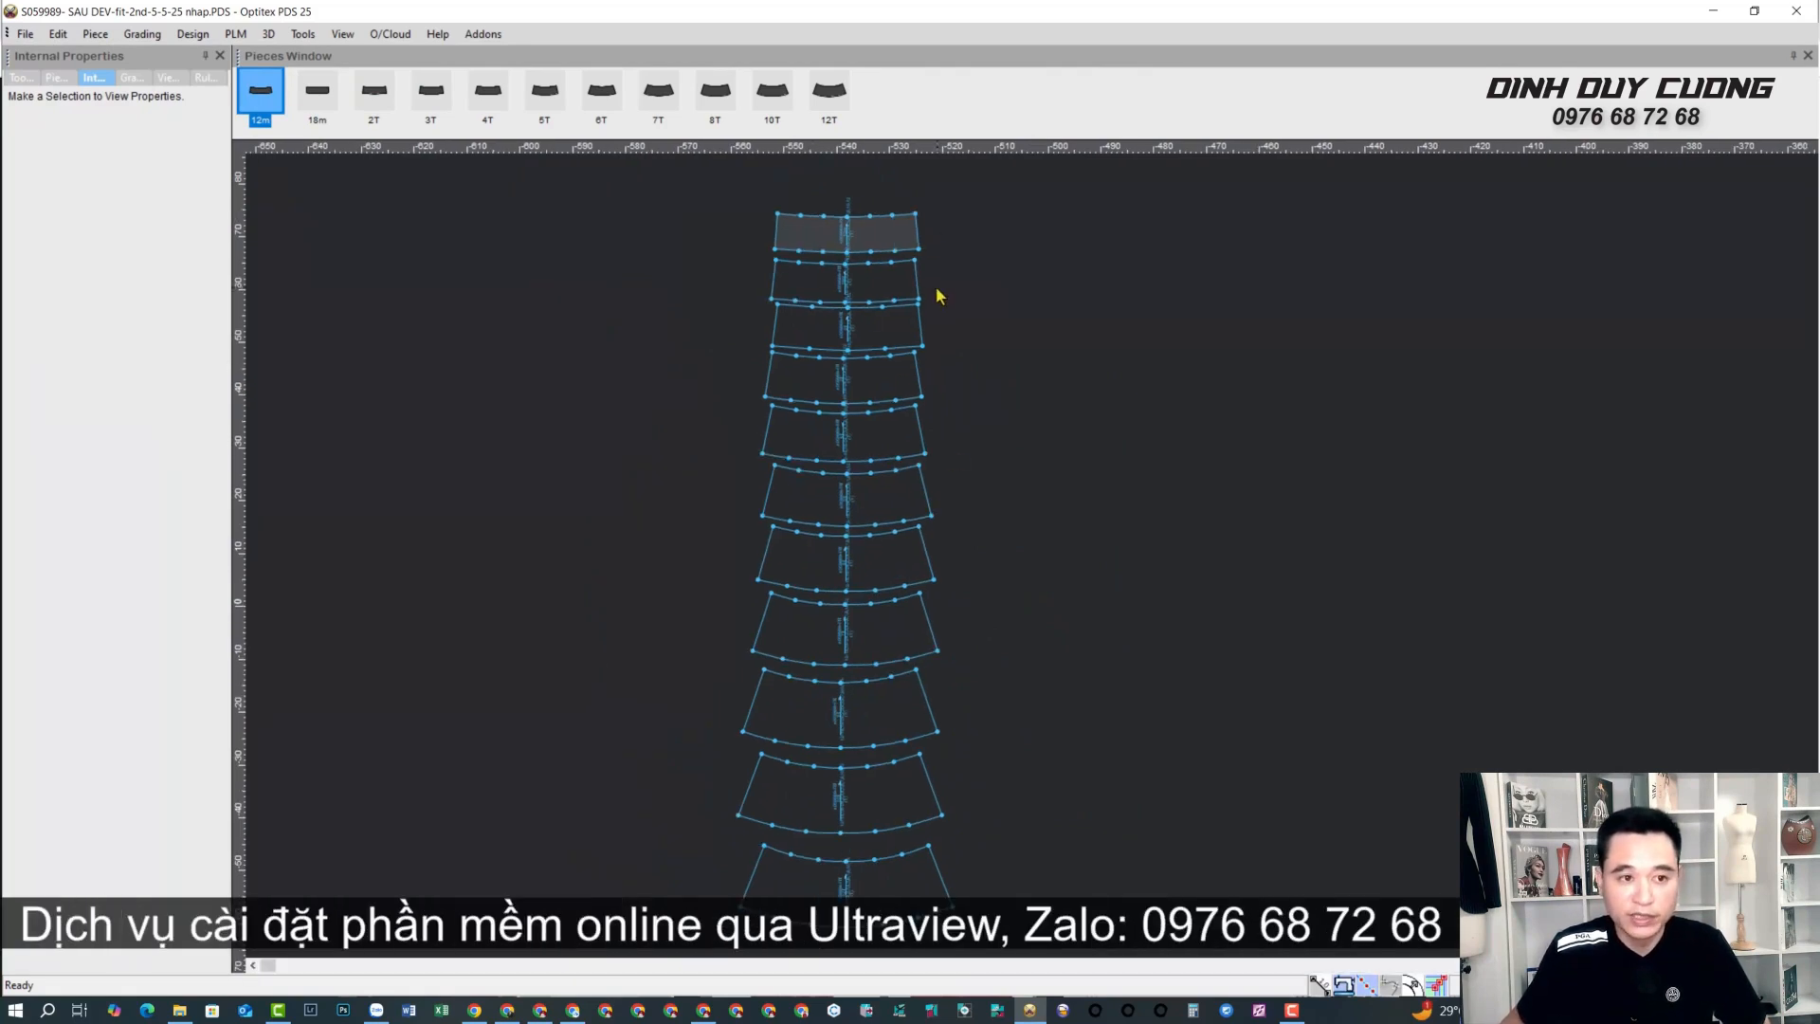
{"action": "left_click", "coordinate": [132, 77]}
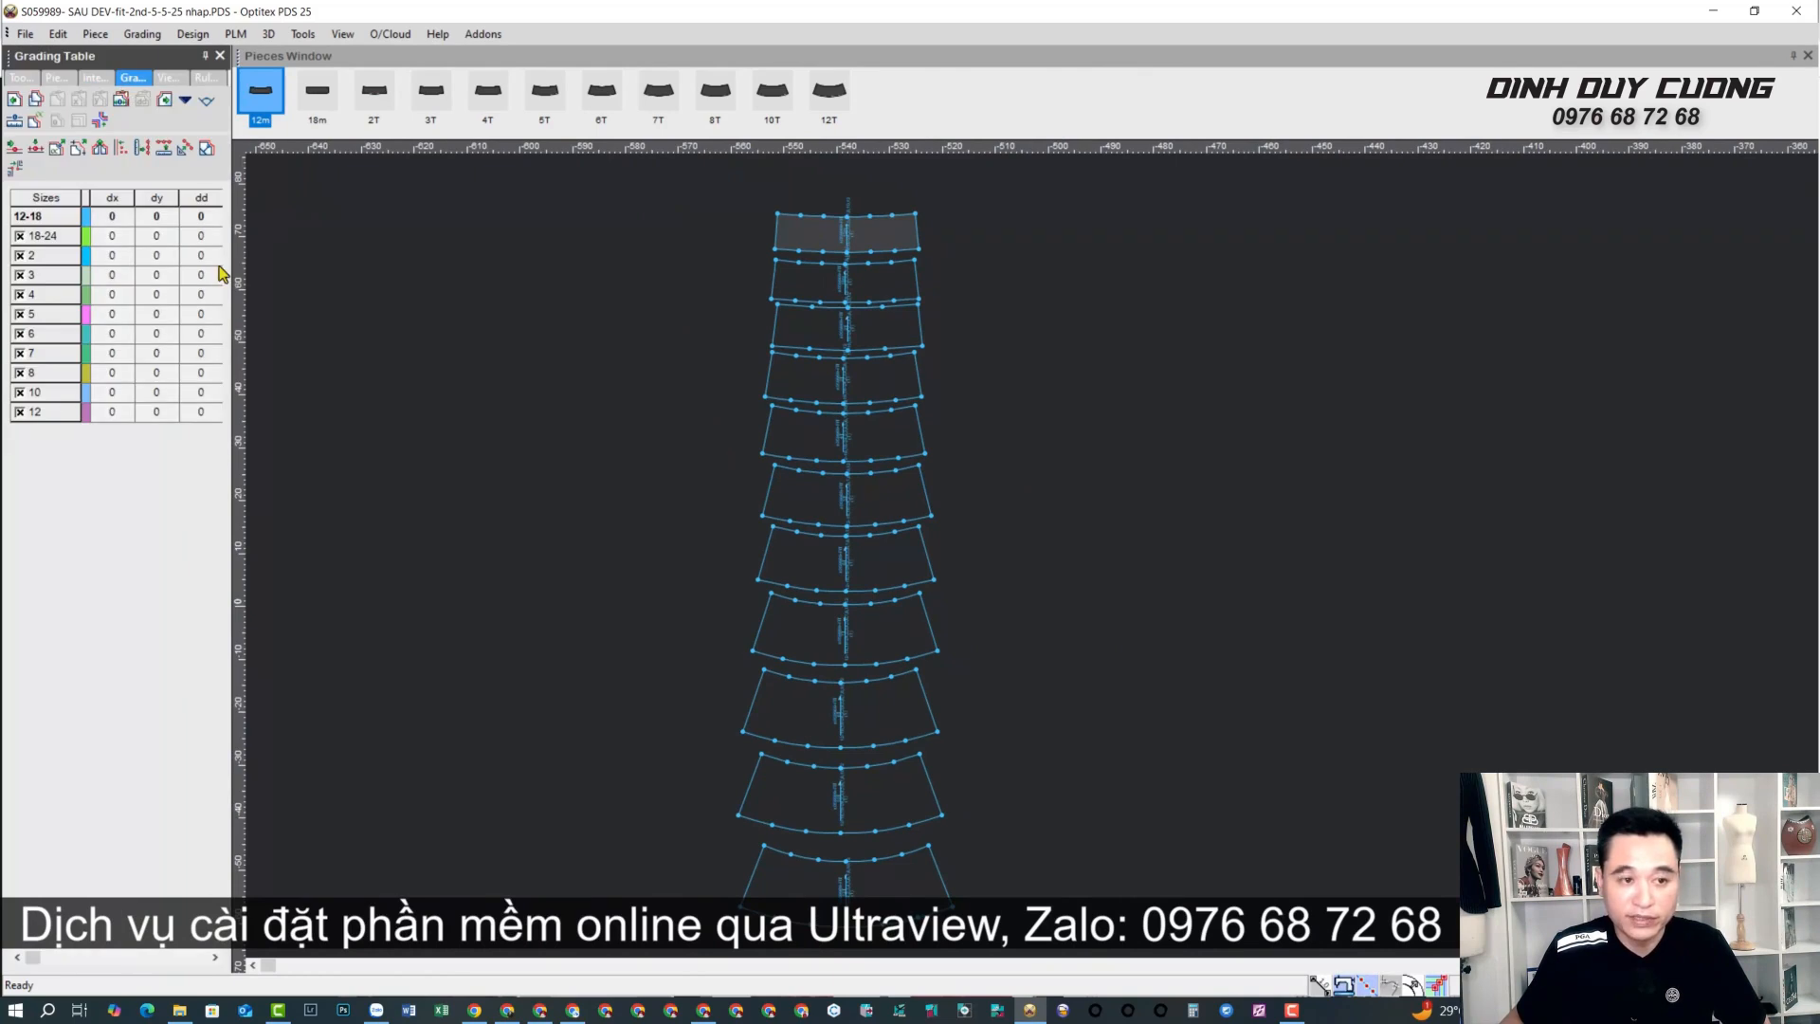
{"action": "left_click", "coordinate": [185, 98]}
{"action": "mouse_move", "coordinate": [240, 301]}
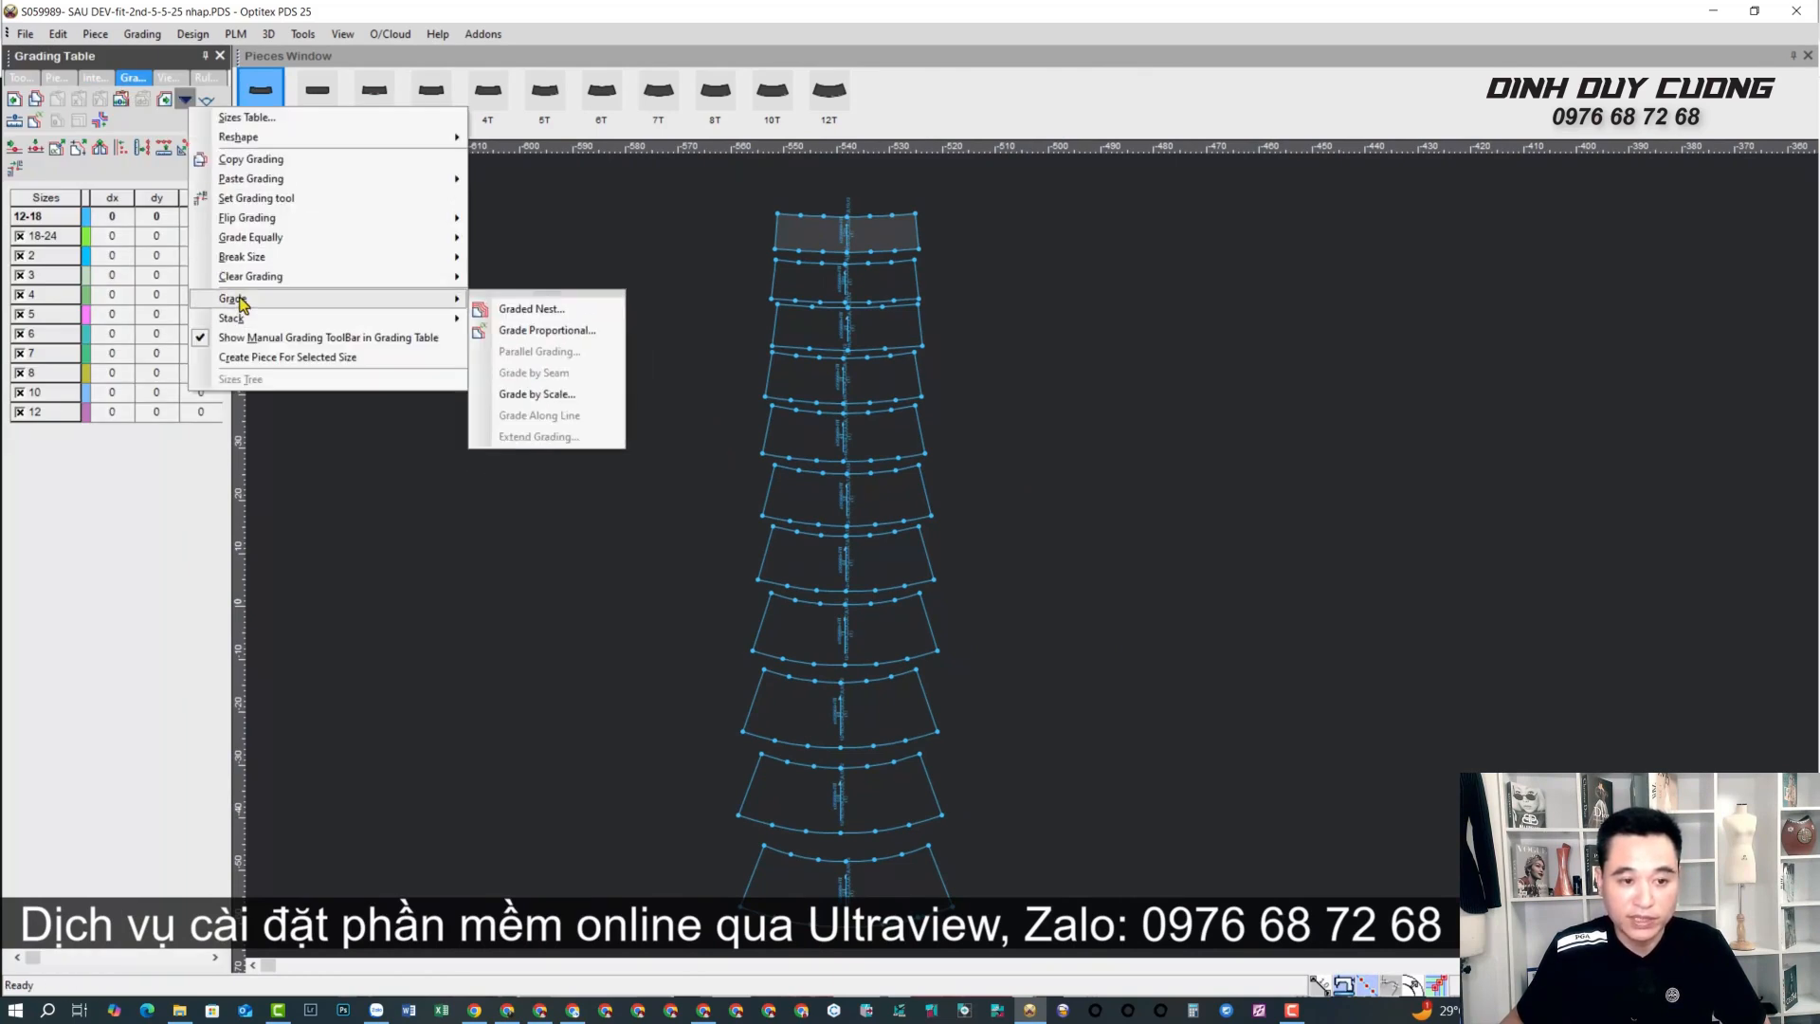
{"action": "left_click", "coordinate": [531, 309]}
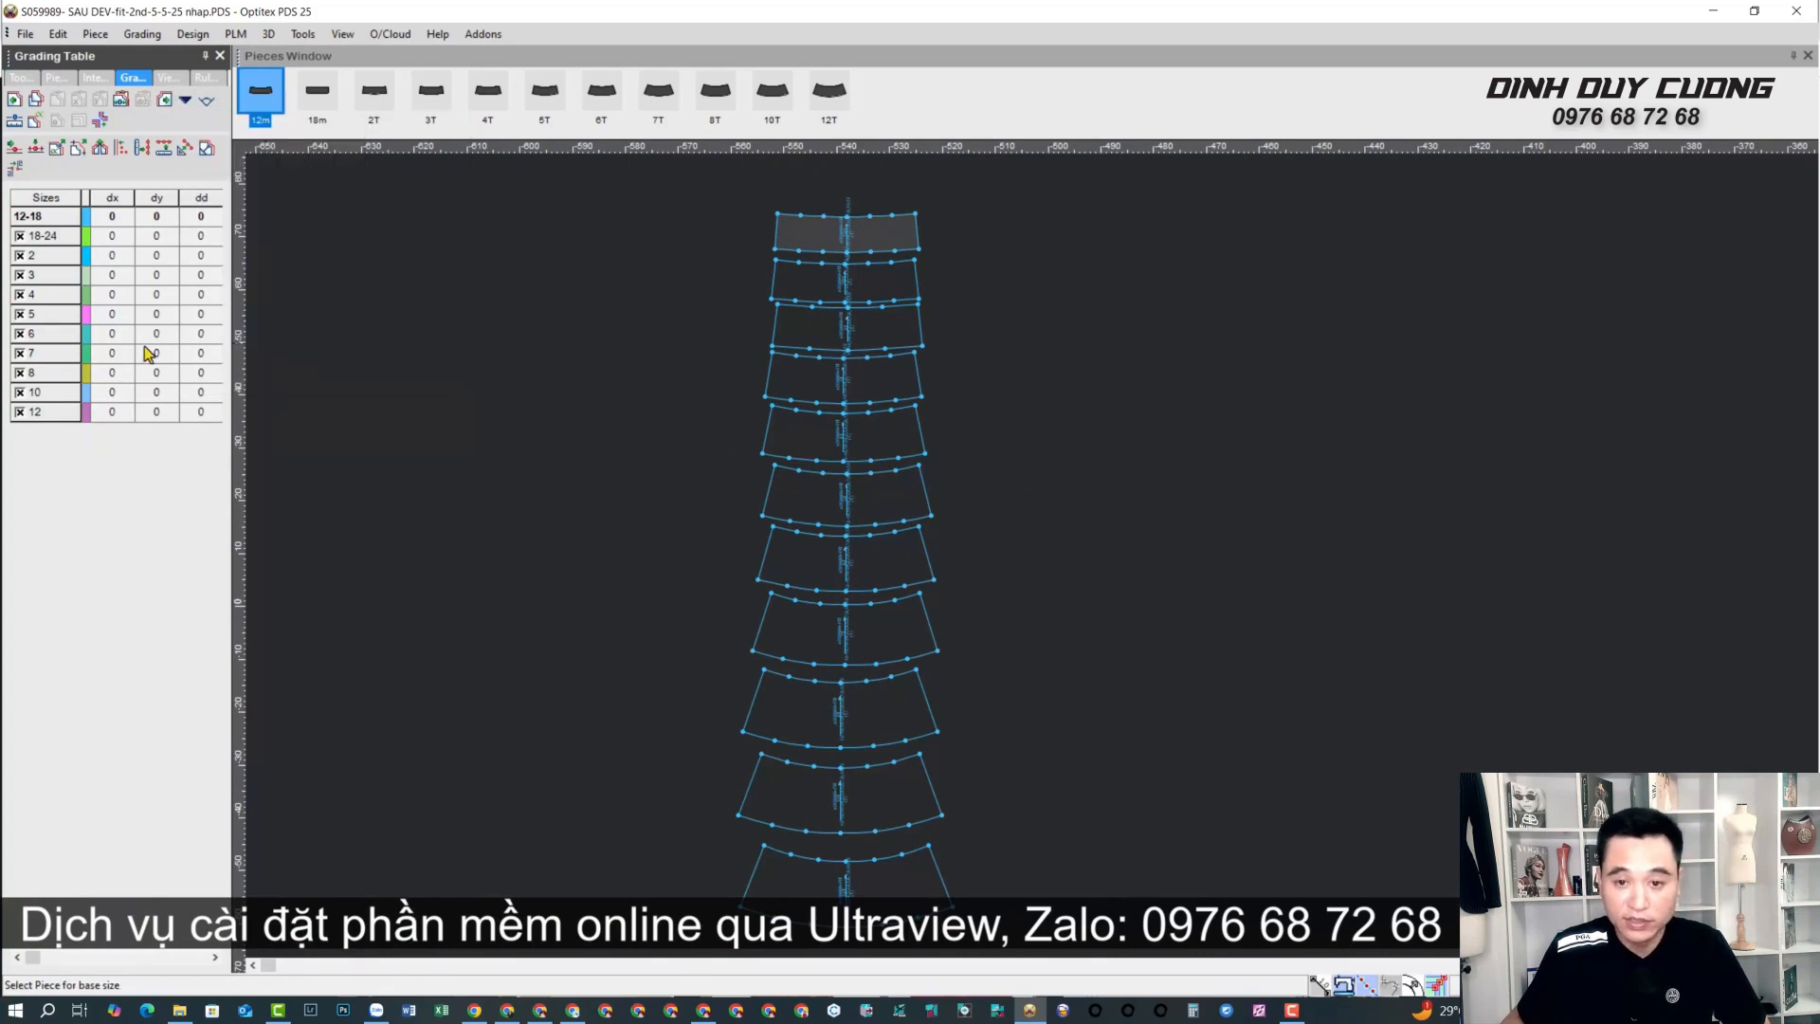
{"action": "scroll", "coordinate": [974, 341], "scroll_direction": "up", "scroll_amount": 3}
{"action": "middle_click_drag", "start_coordinate": [972, 341], "coordinate": [1019, 550]}
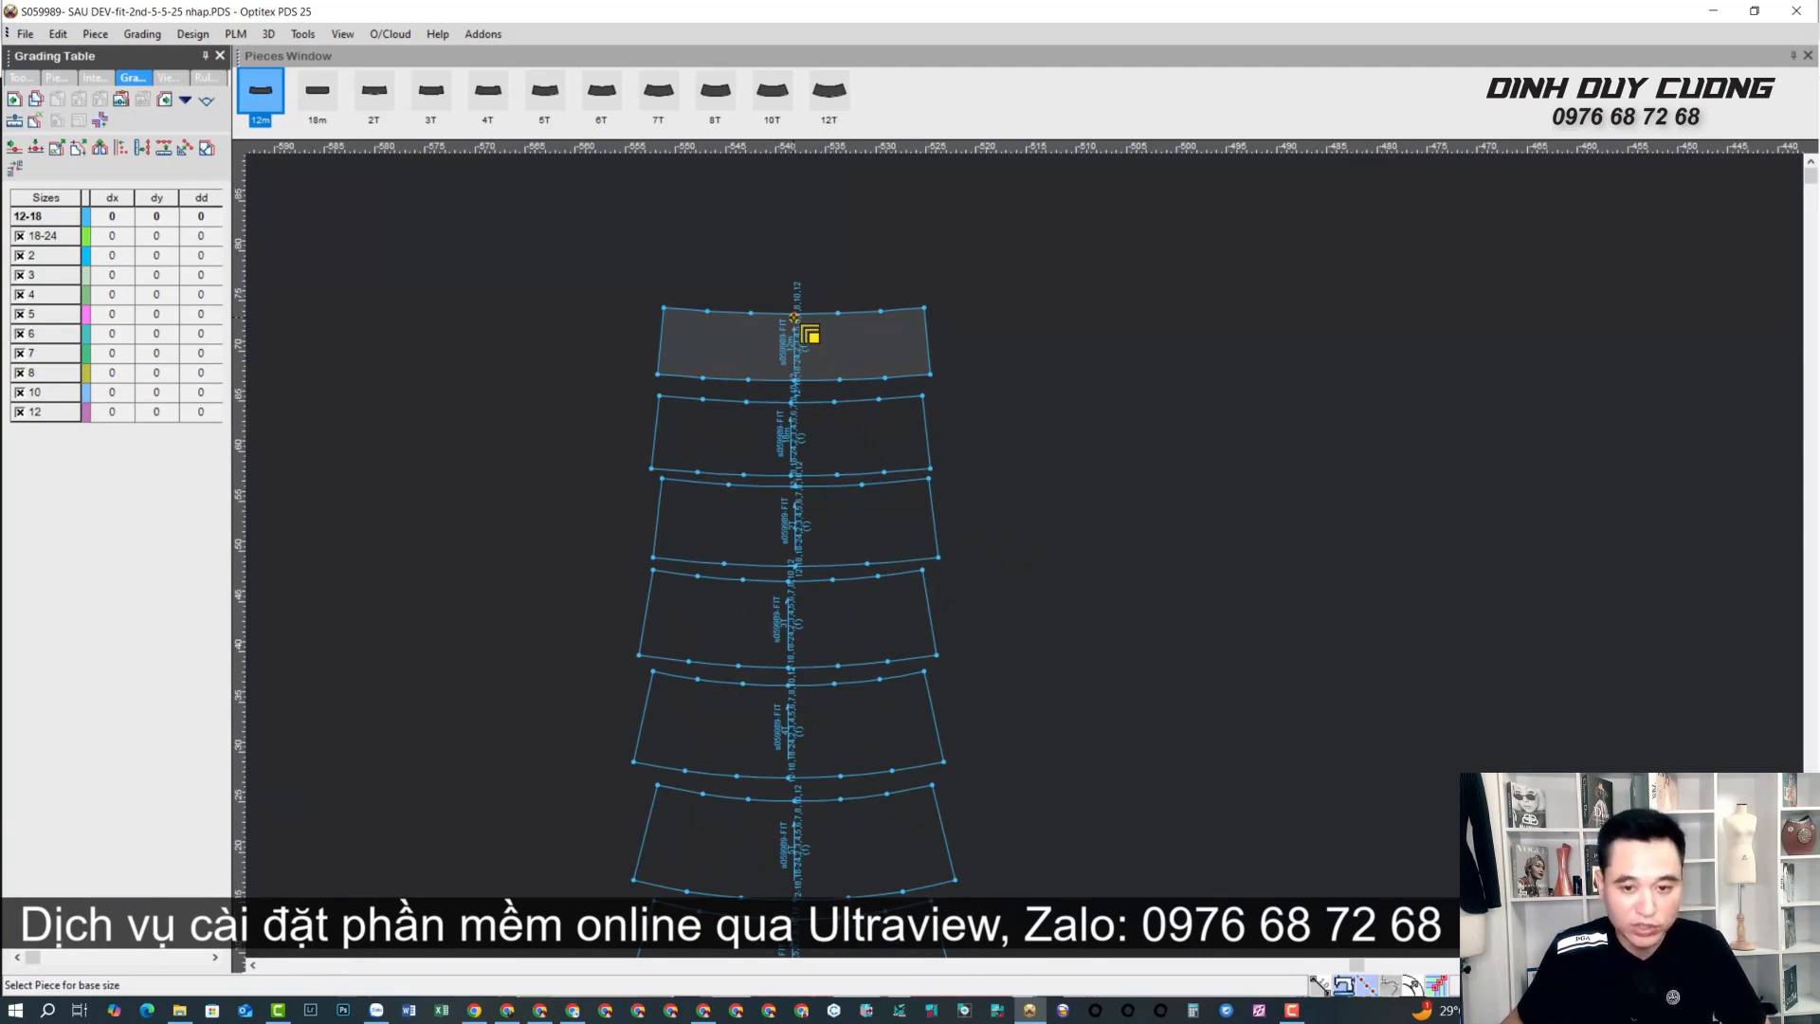
{"action": "left_click", "coordinate": [794, 403]}
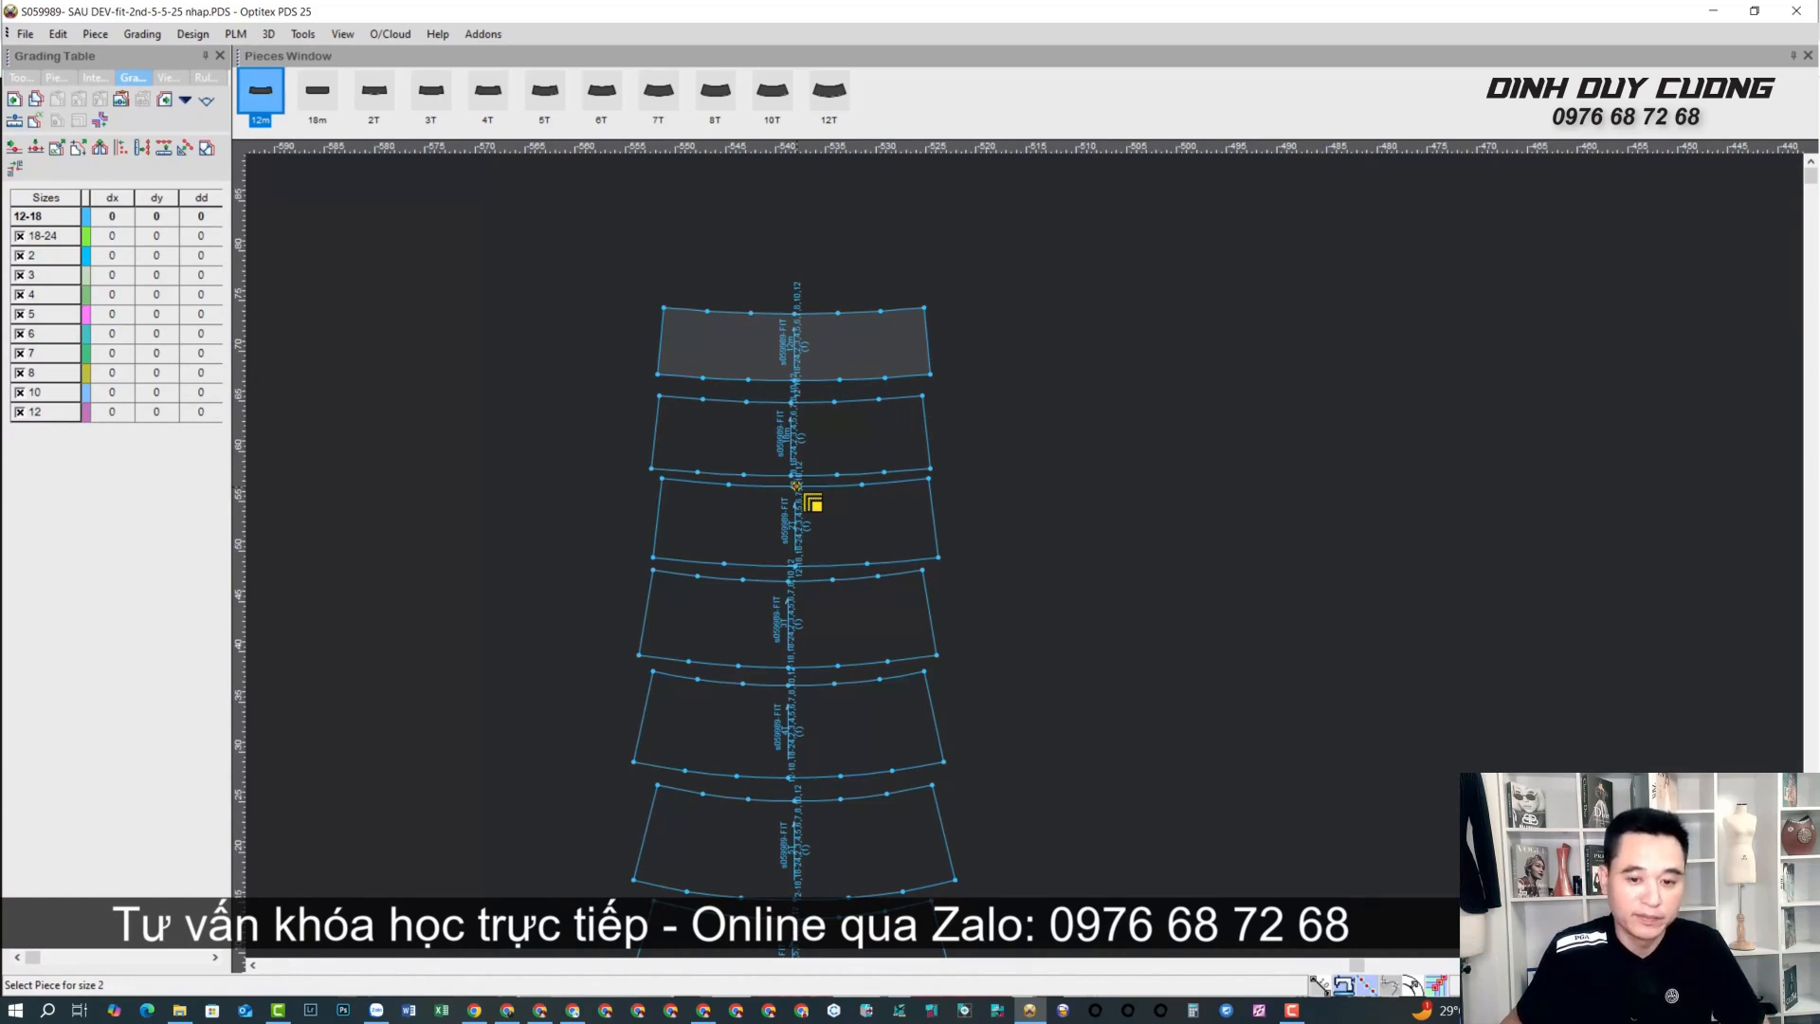
{"action": "key", "text": "Escape"}
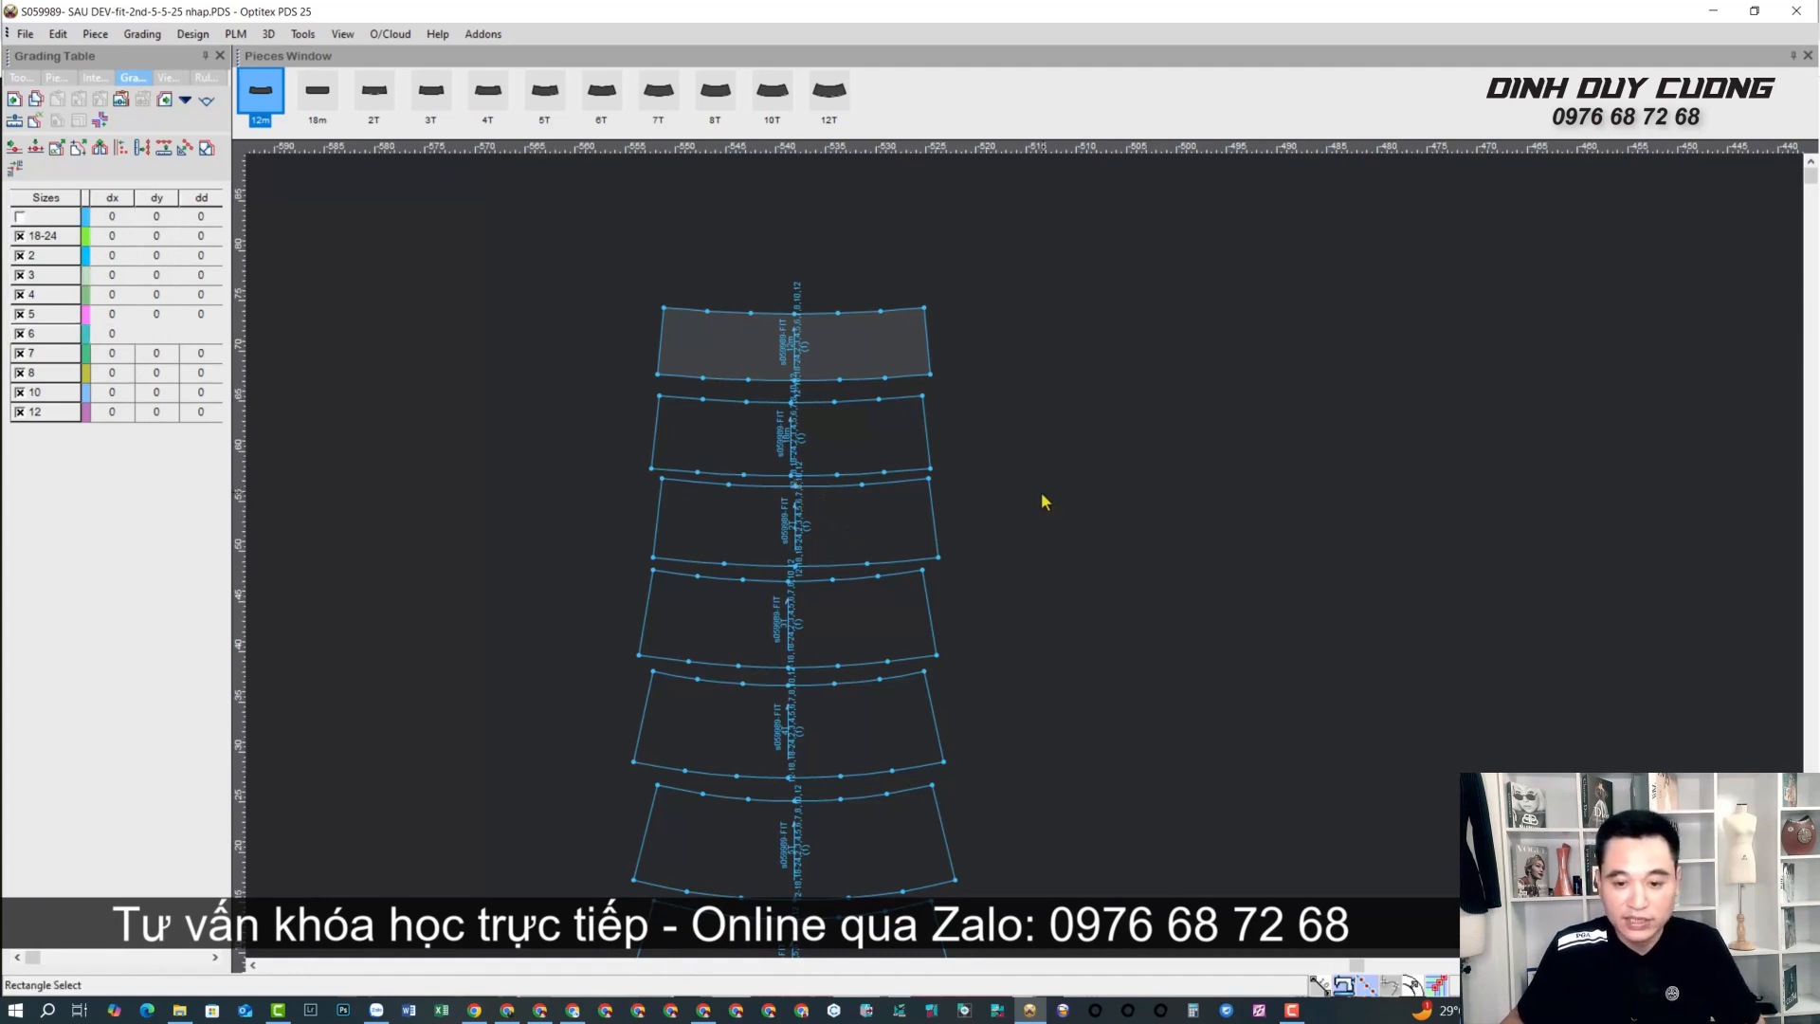
Hide the piece information texts on the pieces, such as name, size list and quantity.
{"action": "scroll", "coordinate": [840, 520], "scroll_direction": "up", "scroll_amount": 3}
{"action": "left_click", "coordinate": [847, 518]}
{"action": "scroll", "coordinate": [847, 520], "scroll_direction": "down", "scroll_amount": 1}
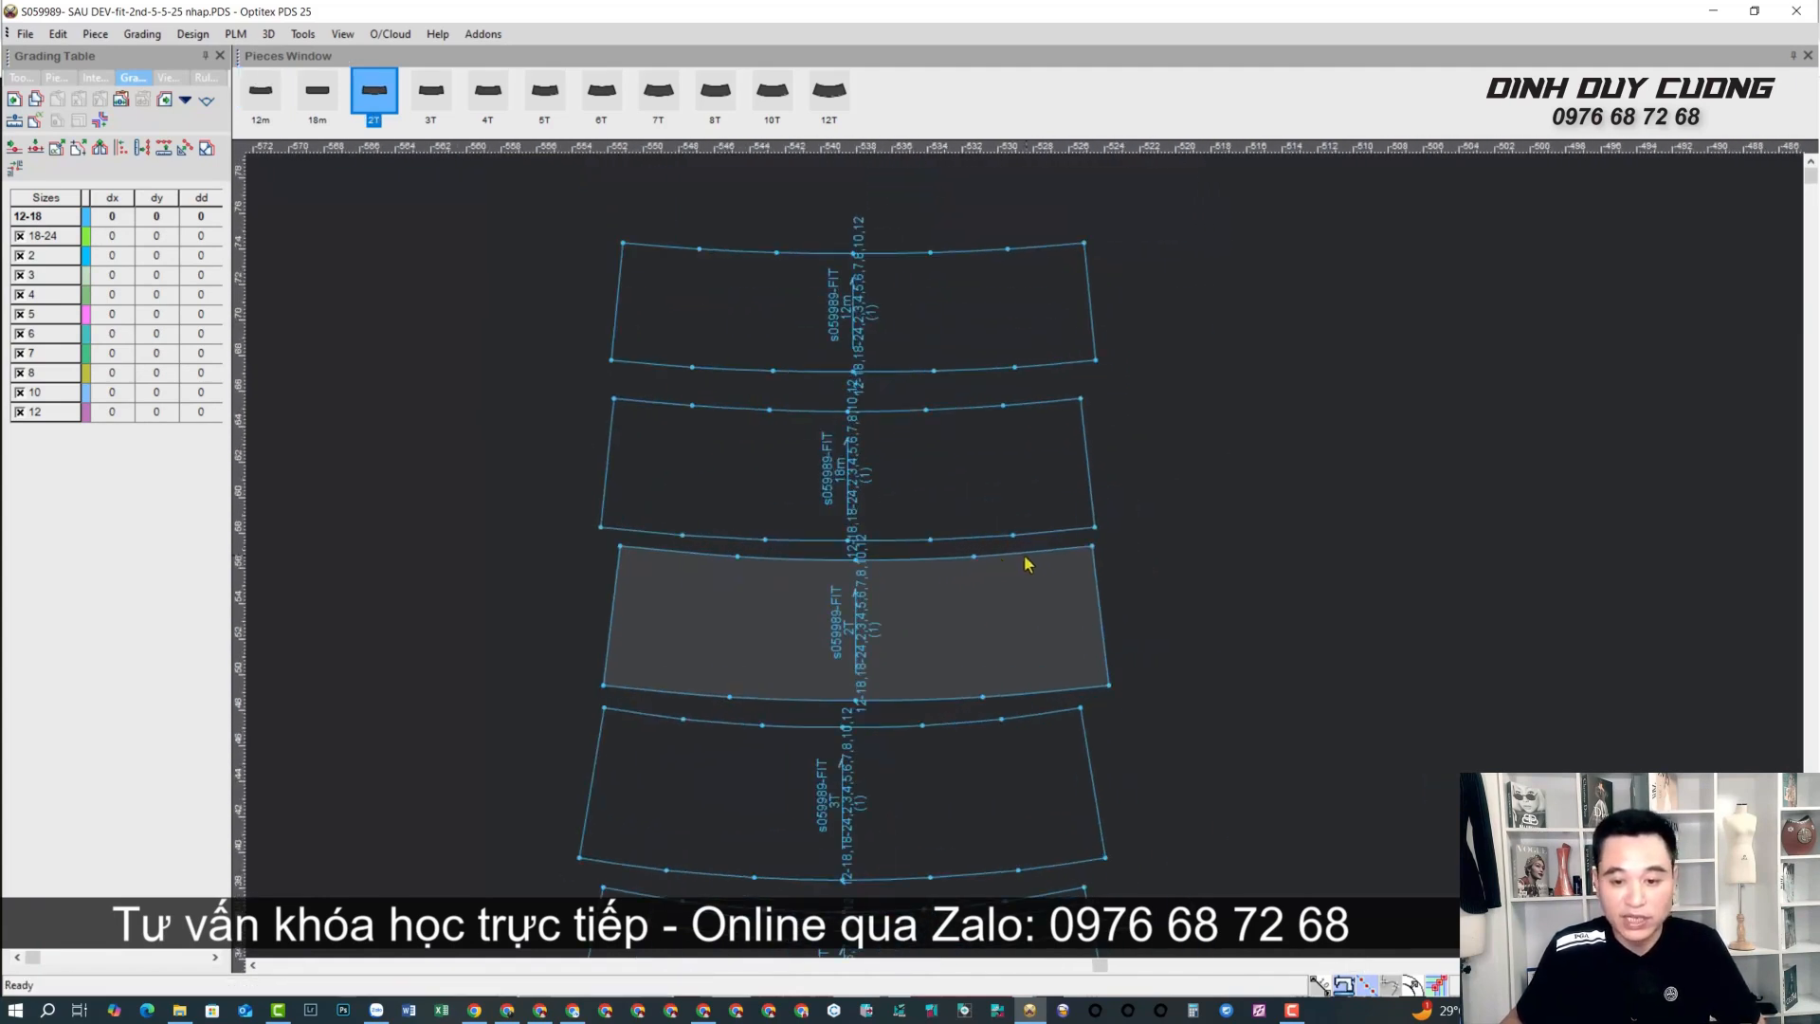
{"action": "scroll", "coordinate": [947, 522], "scroll_direction": "up", "scroll_amount": 1}
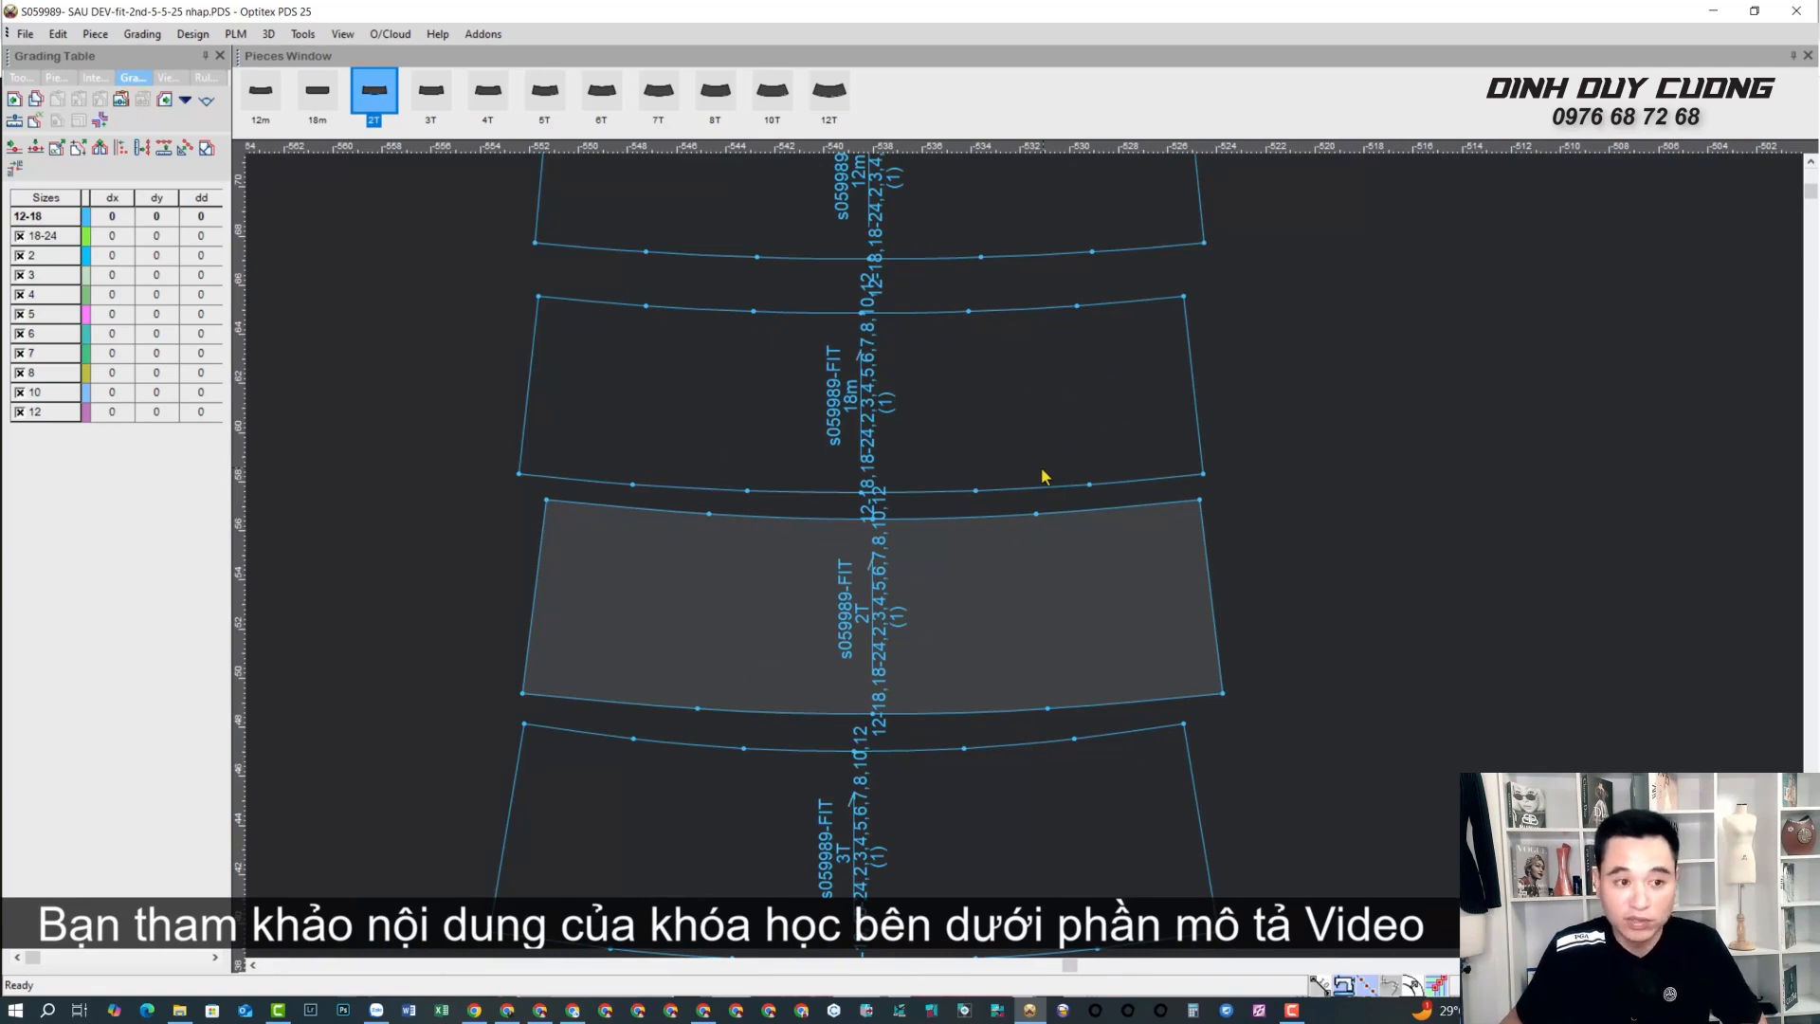
{"action": "left_click", "coordinate": [169, 77]}
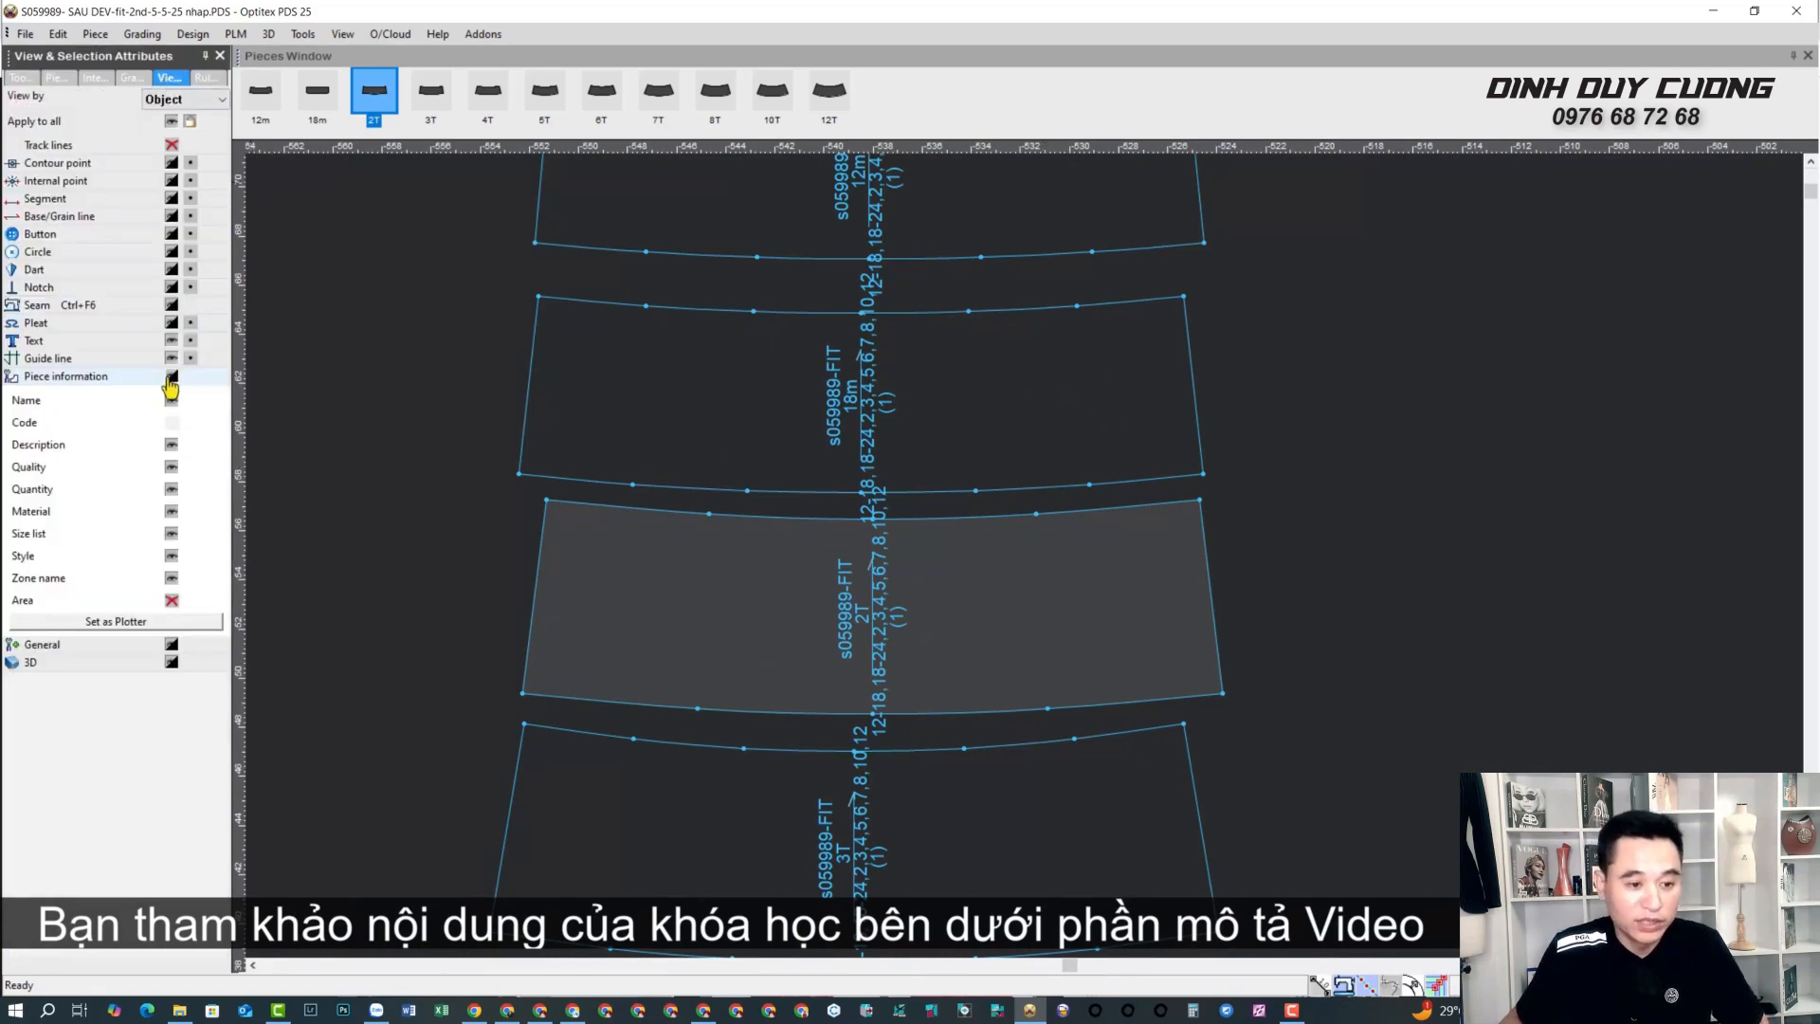
{"action": "left_click", "coordinate": [172, 377]}
Add two grading points each to the upper and lower edges of the 2T piece, flanking the middle point.
{"action": "left_click", "coordinate": [955, 404]}
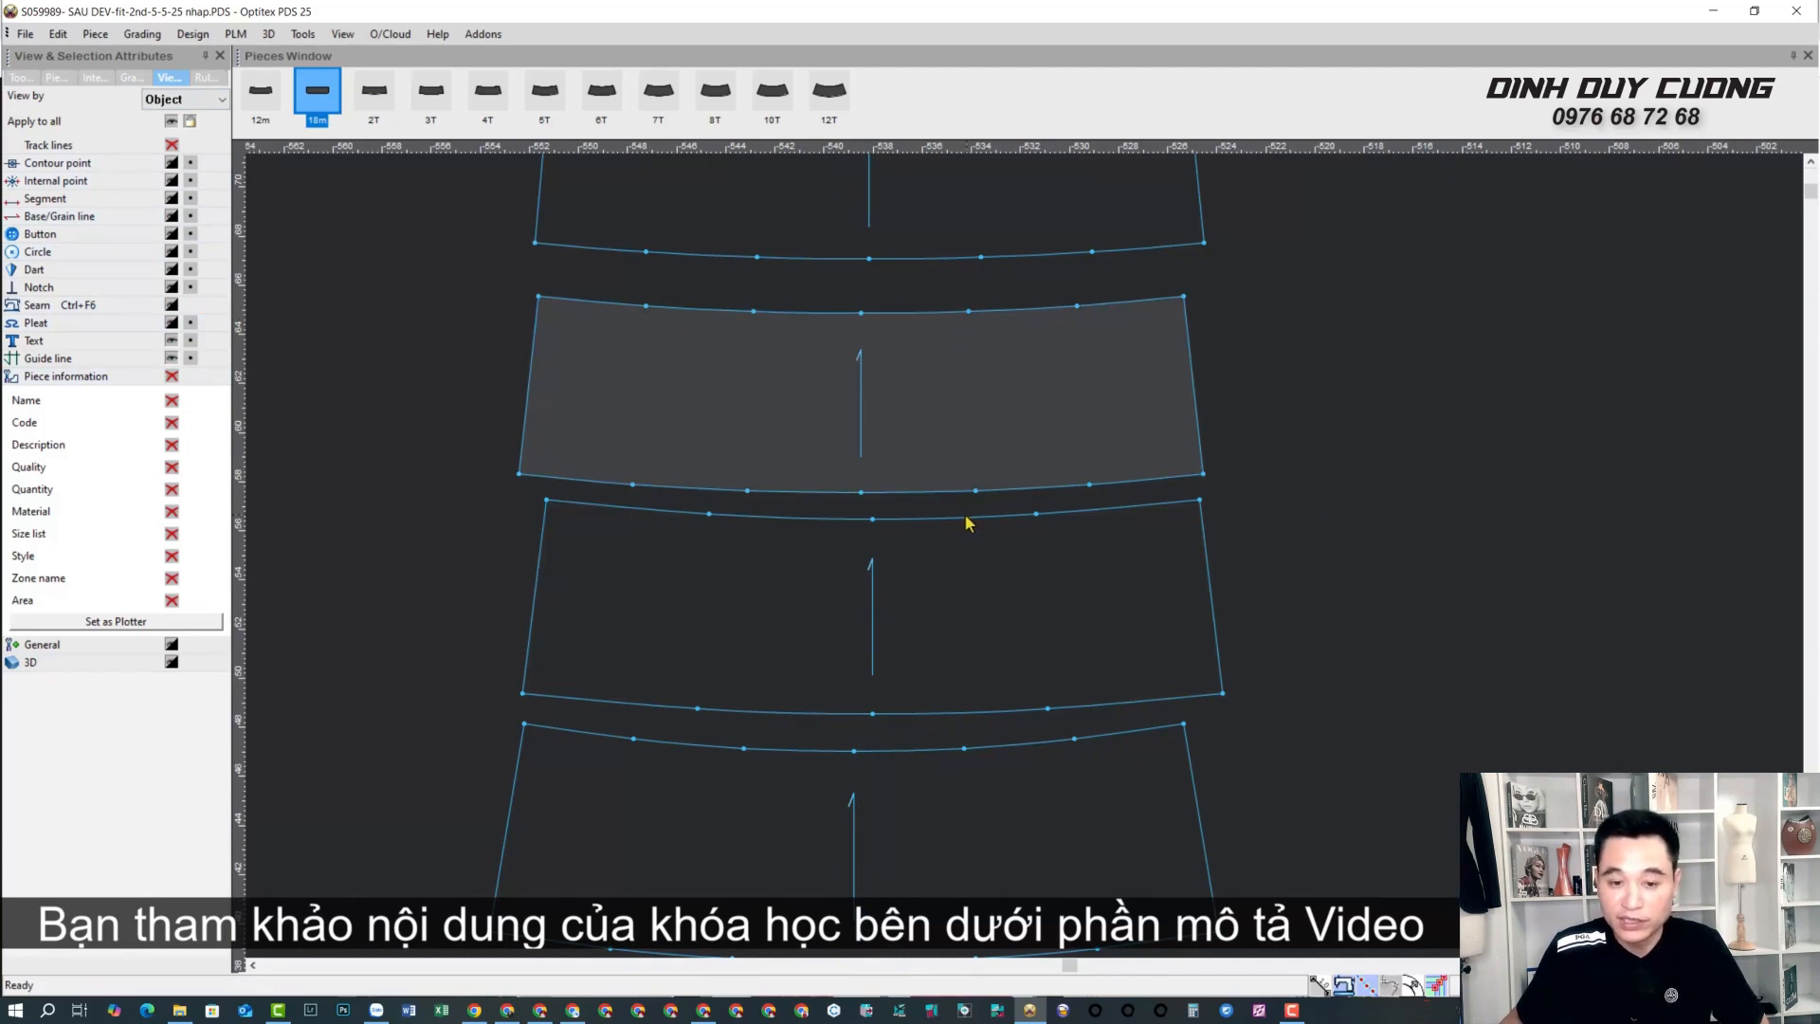
{"action": "left_click", "coordinate": [973, 579]}
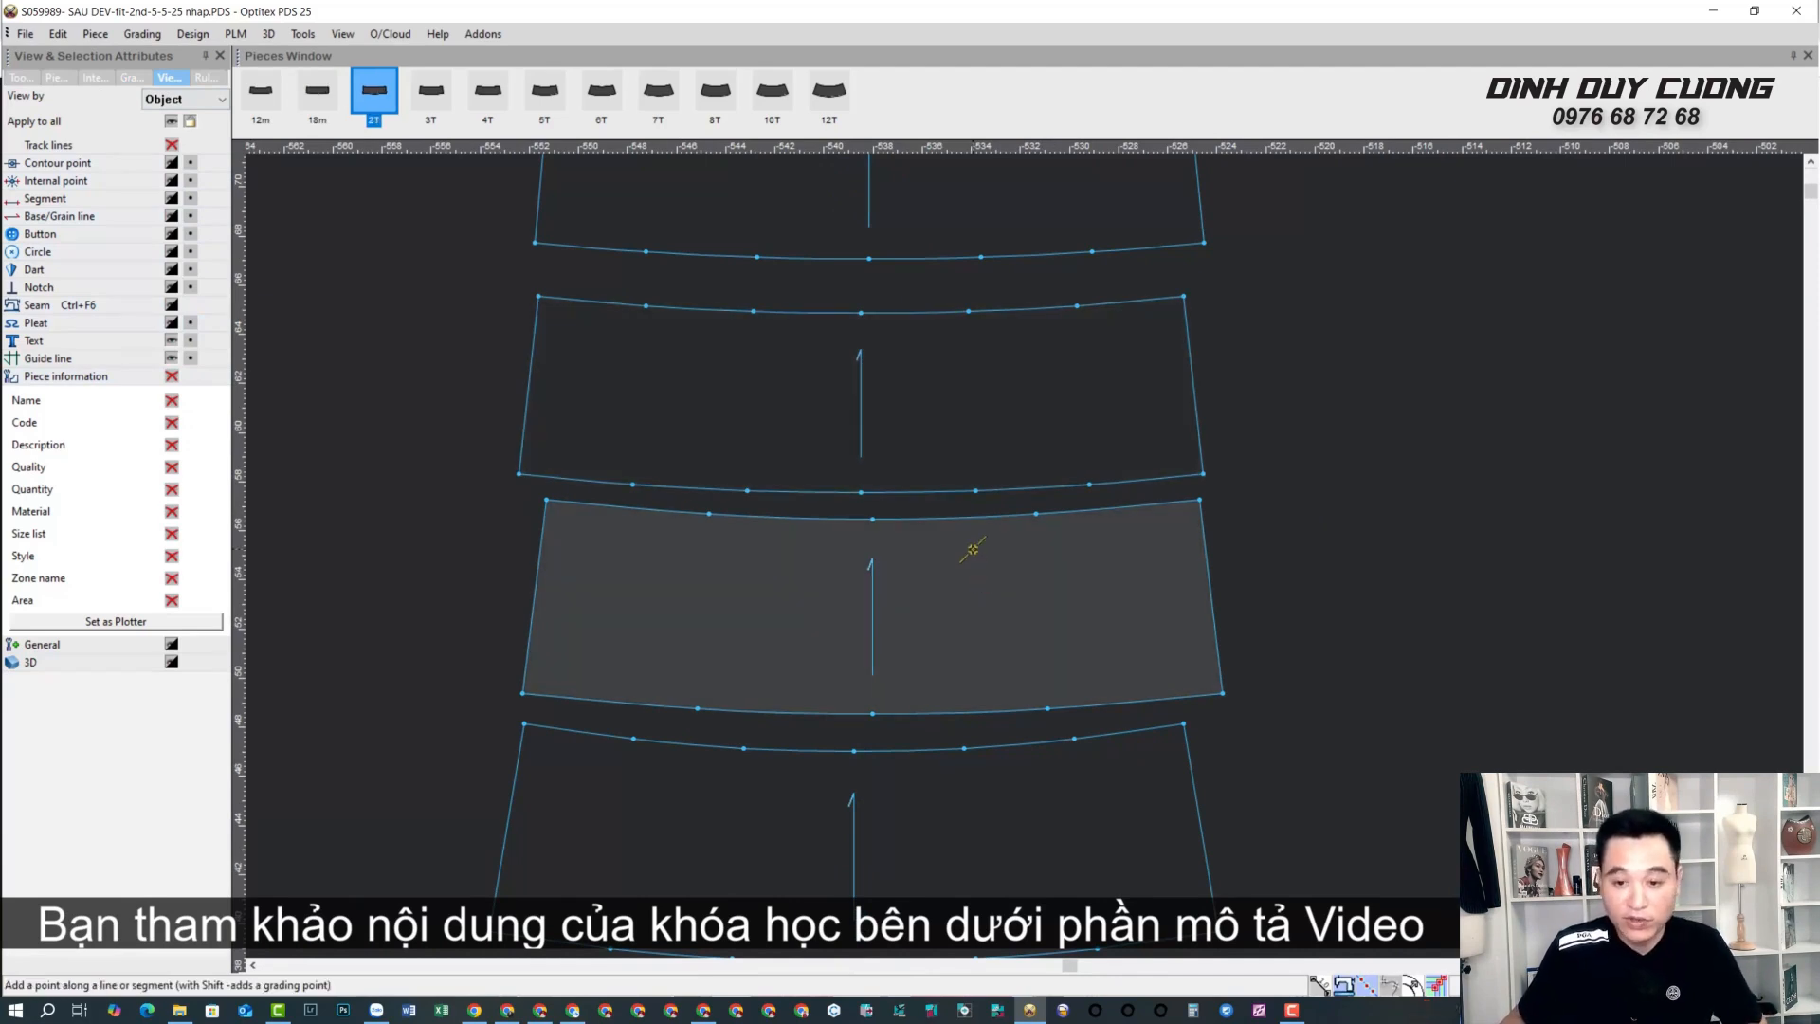
{"action": "left_click", "coordinate": [788, 519]}
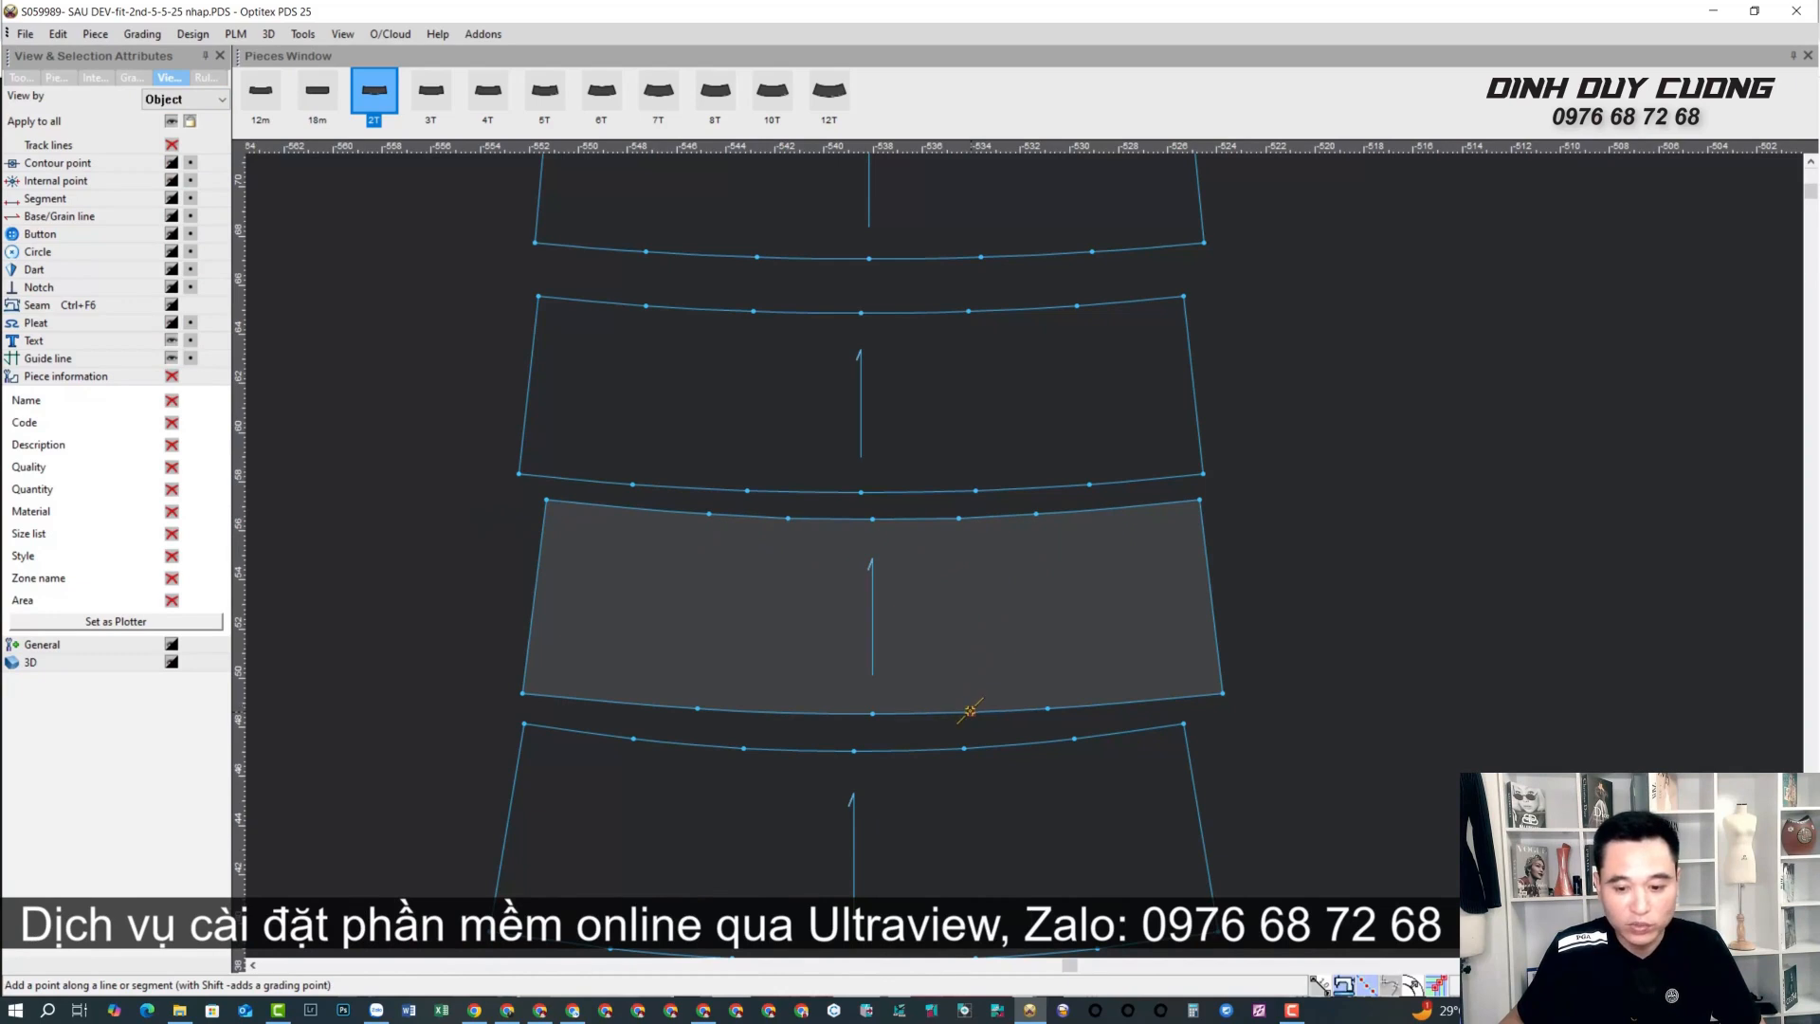
{"action": "left_click", "coordinate": [786, 713]}
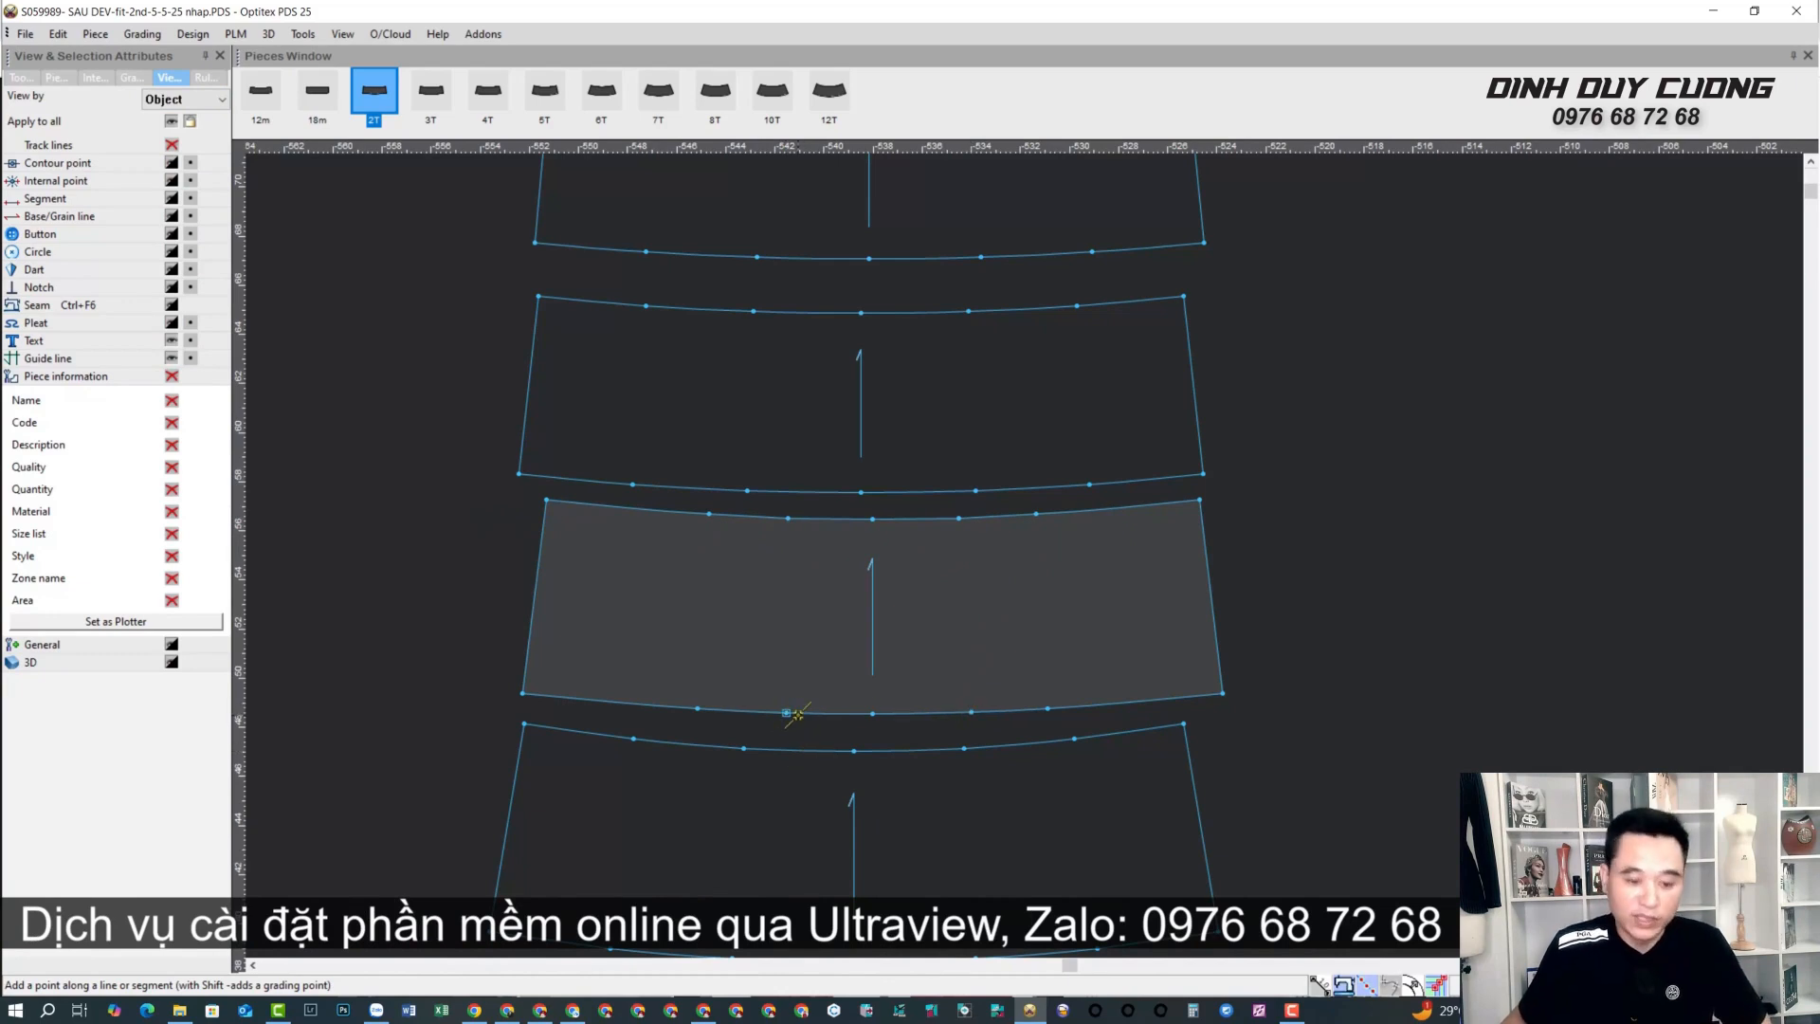
Build a Graded Nest from the separate pieces, with 12m as base size followed by each larger size in order up to 12T.
{"action": "left_click", "coordinate": [129, 79]}
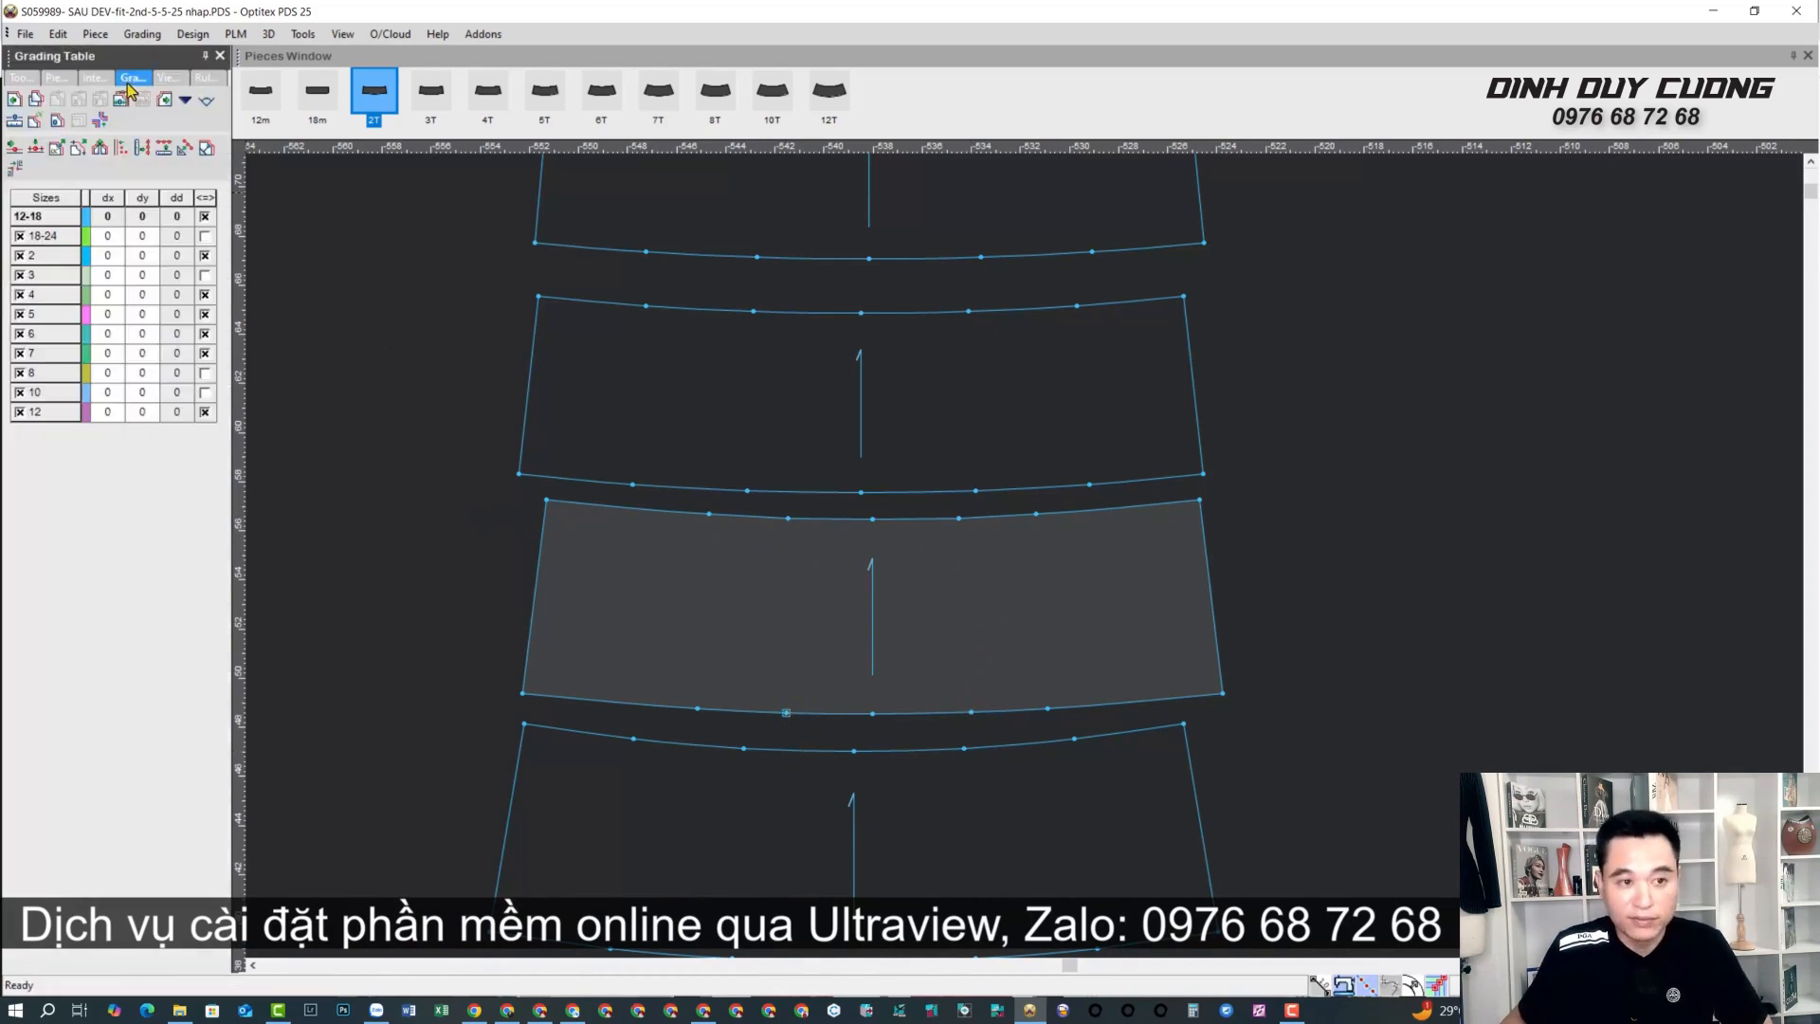
{"action": "left_click", "coordinate": [186, 100]}
{"action": "mouse_move", "coordinate": [230, 293]}
{"action": "left_click", "coordinate": [521, 297]}
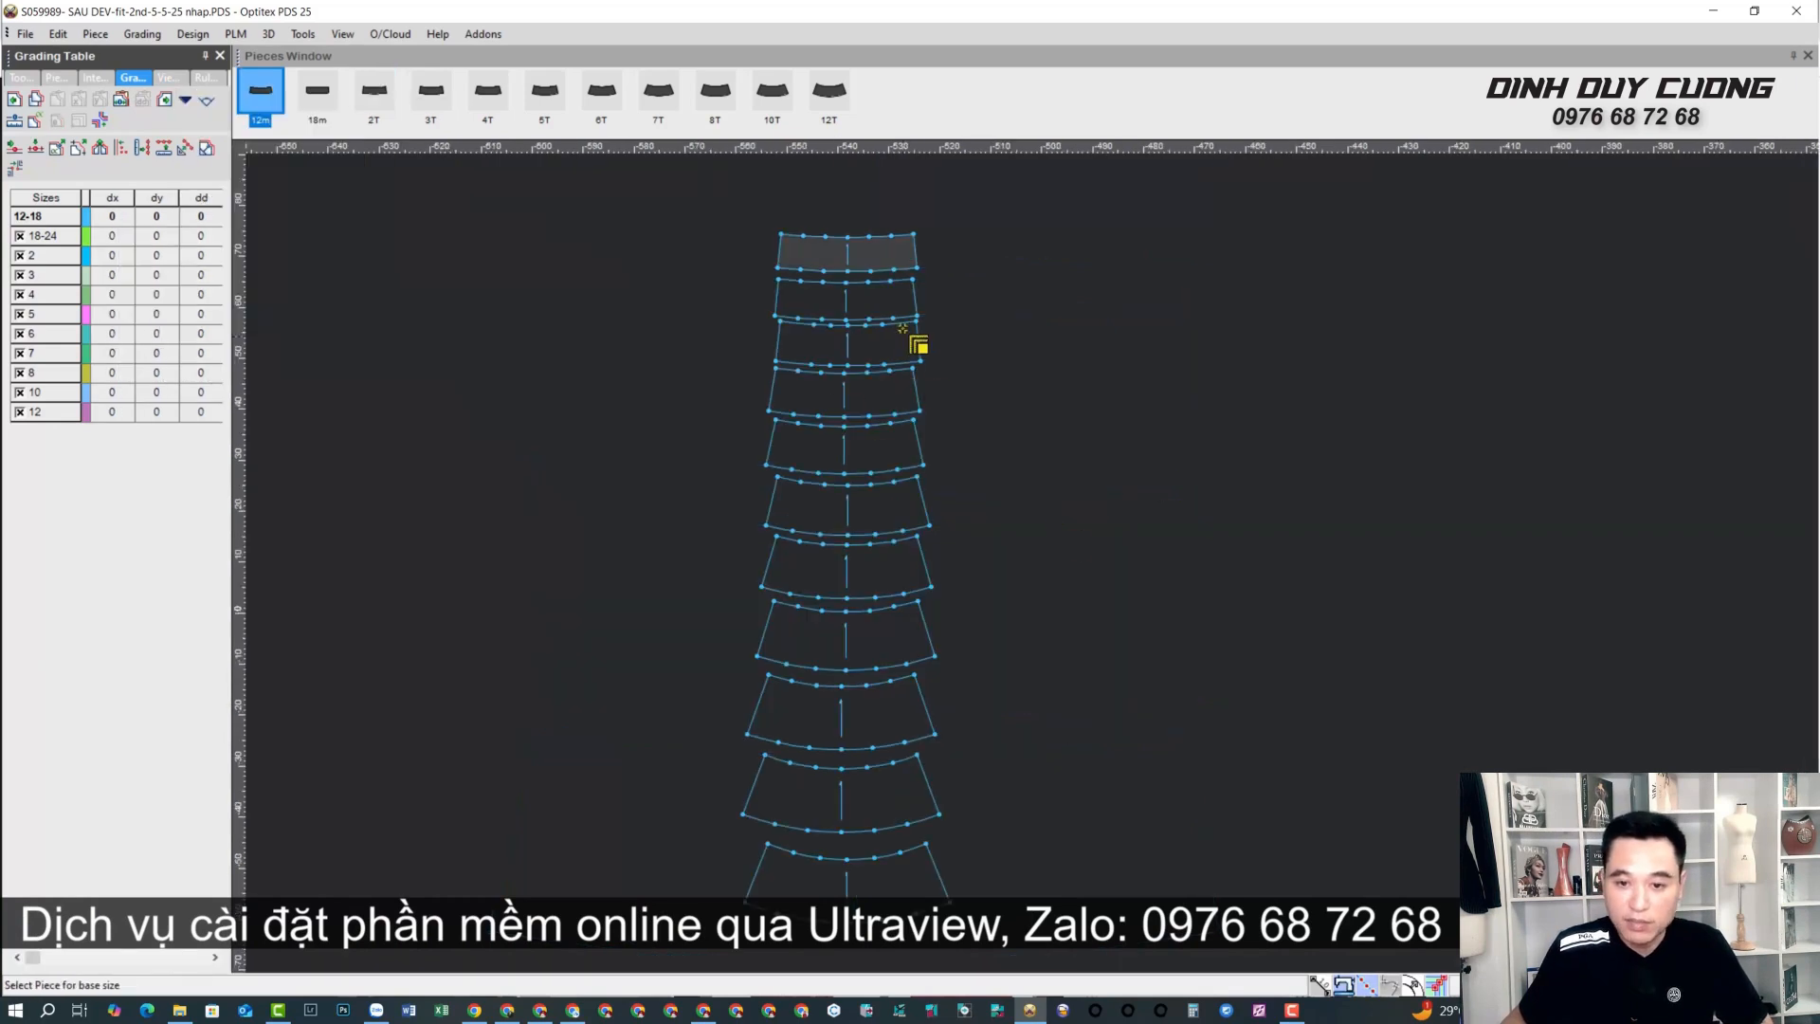
{"action": "left_click", "coordinate": [850, 244]}
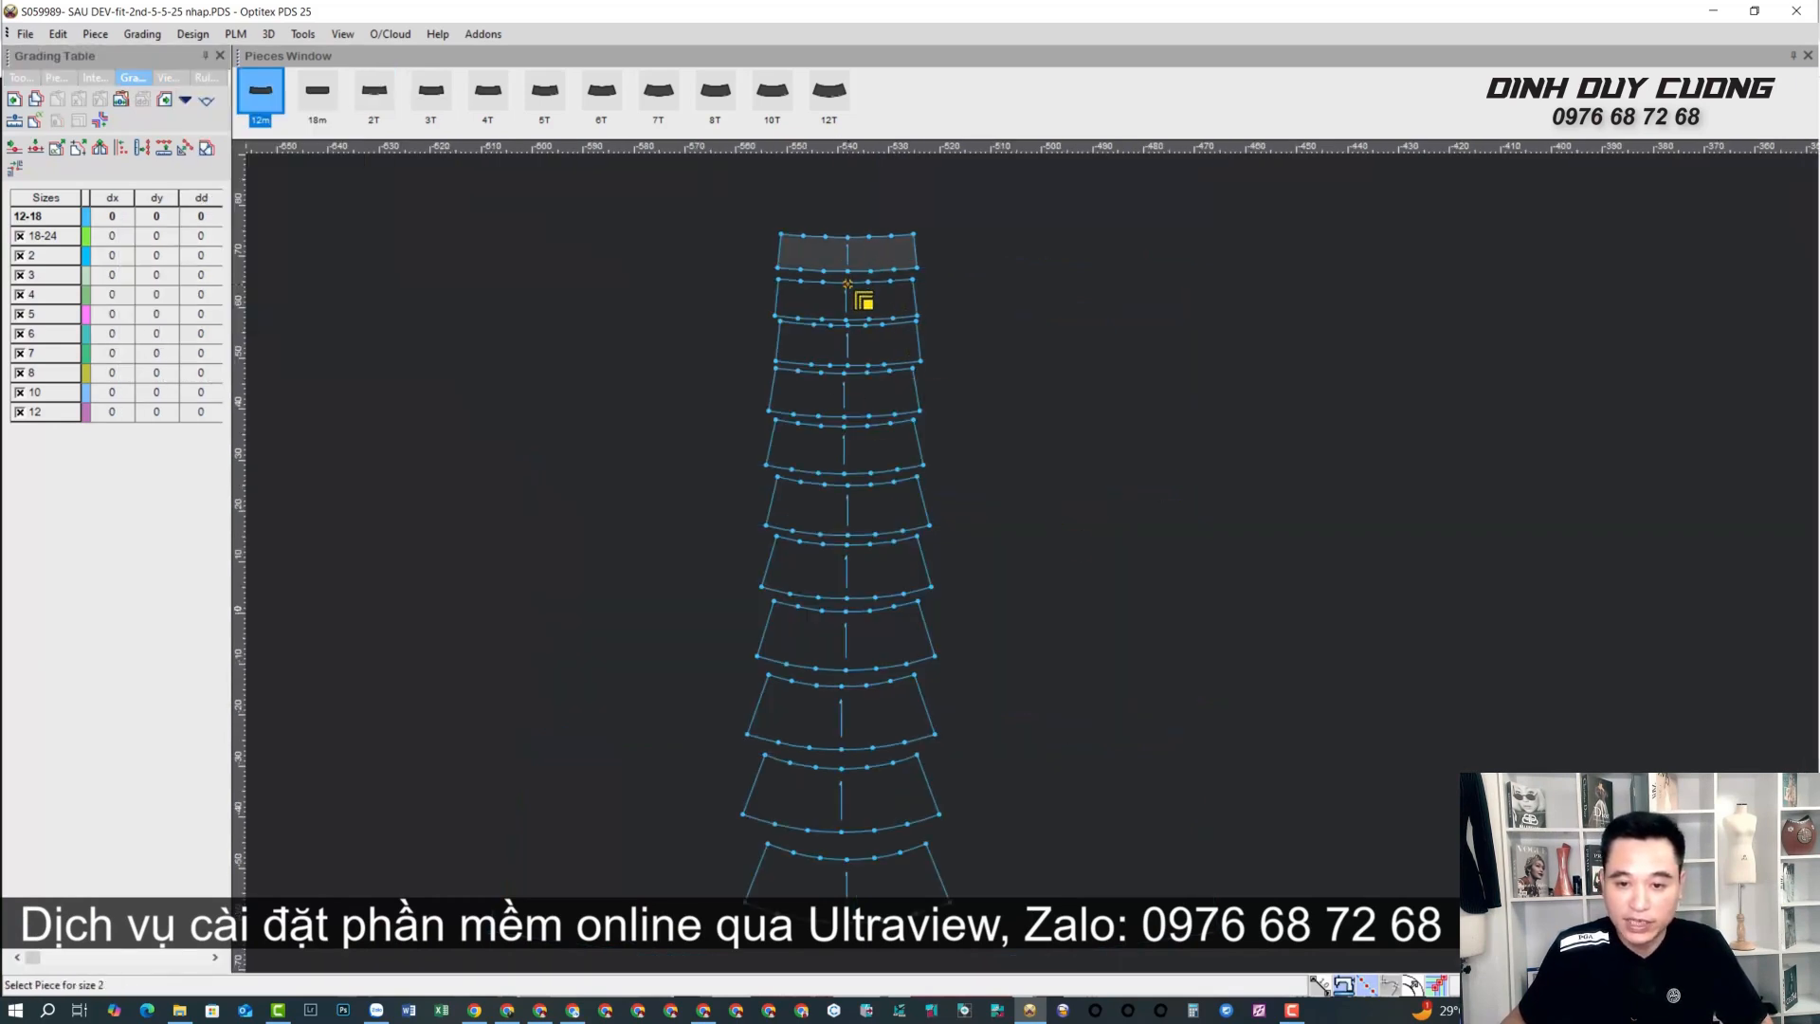
{"action": "left_click", "coordinate": [846, 346]}
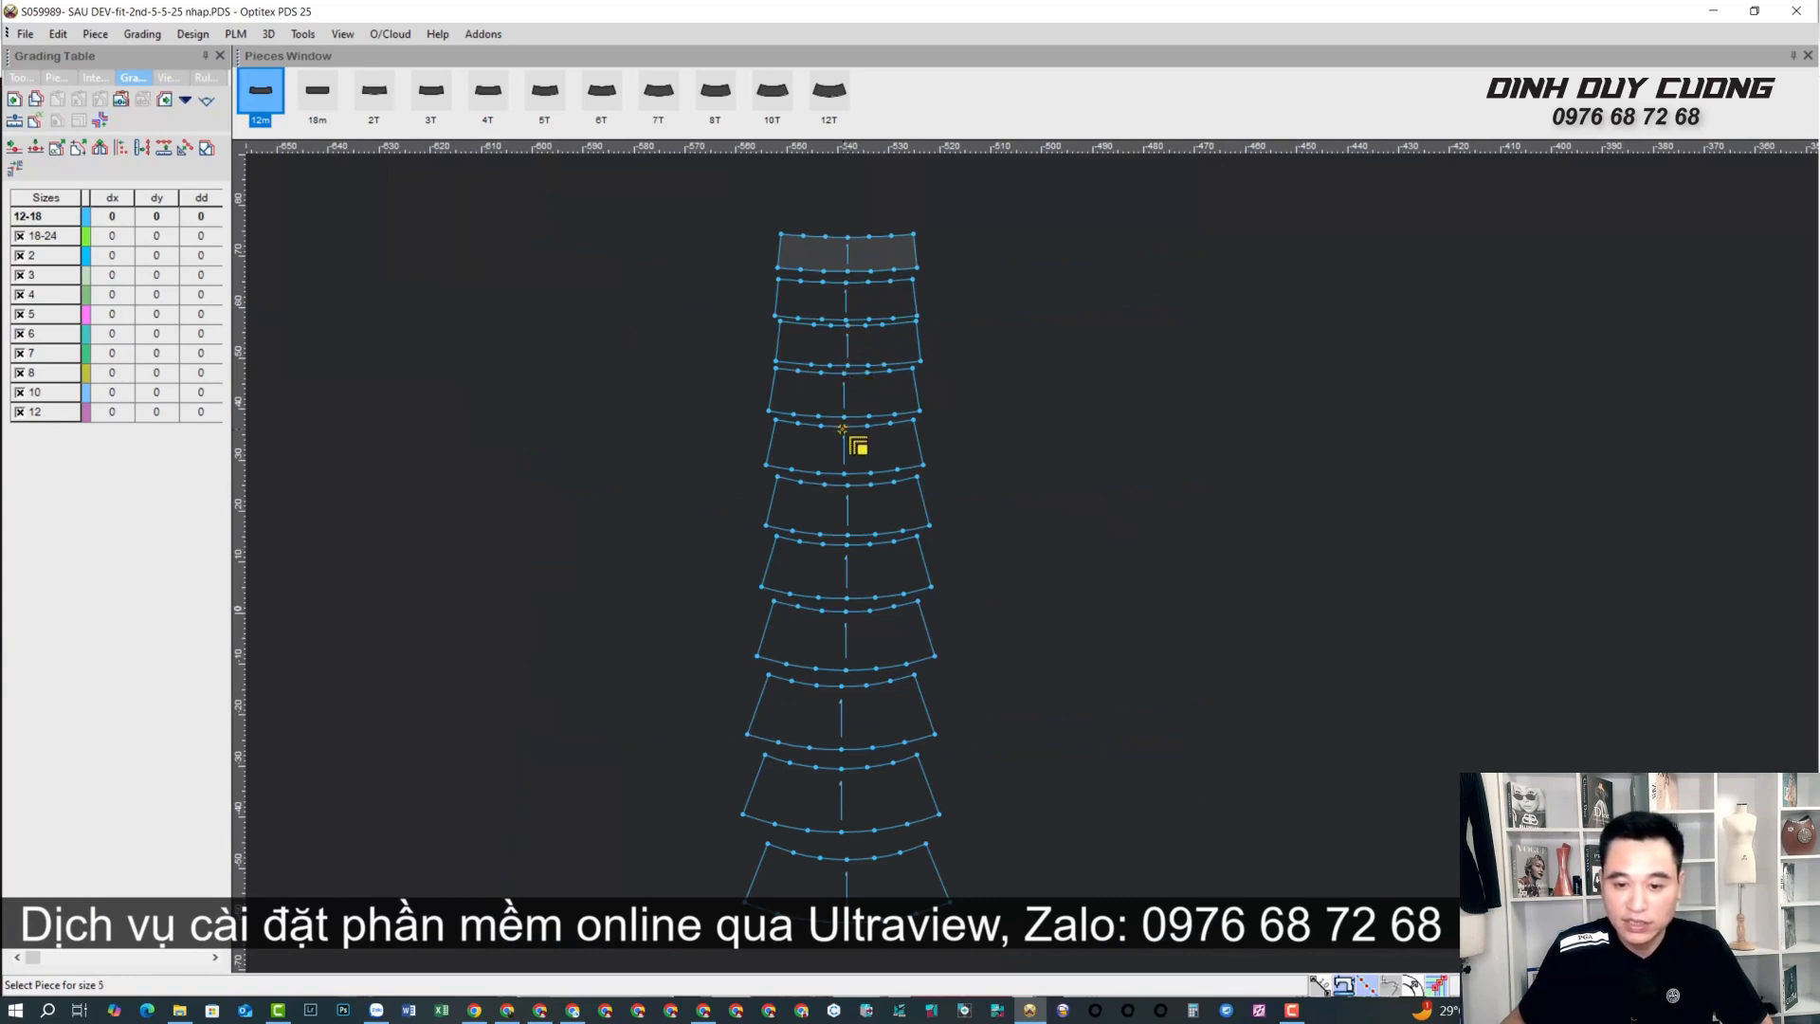
{"action": "left_click", "coordinate": [849, 489]}
{"action": "left_click", "coordinate": [846, 542]}
{"action": "left_click", "coordinate": [846, 607]}
{"action": "left_click", "coordinate": [844, 686]}
{"action": "left_click", "coordinate": [844, 763]}
{"action": "left_click", "coordinate": [847, 859]}
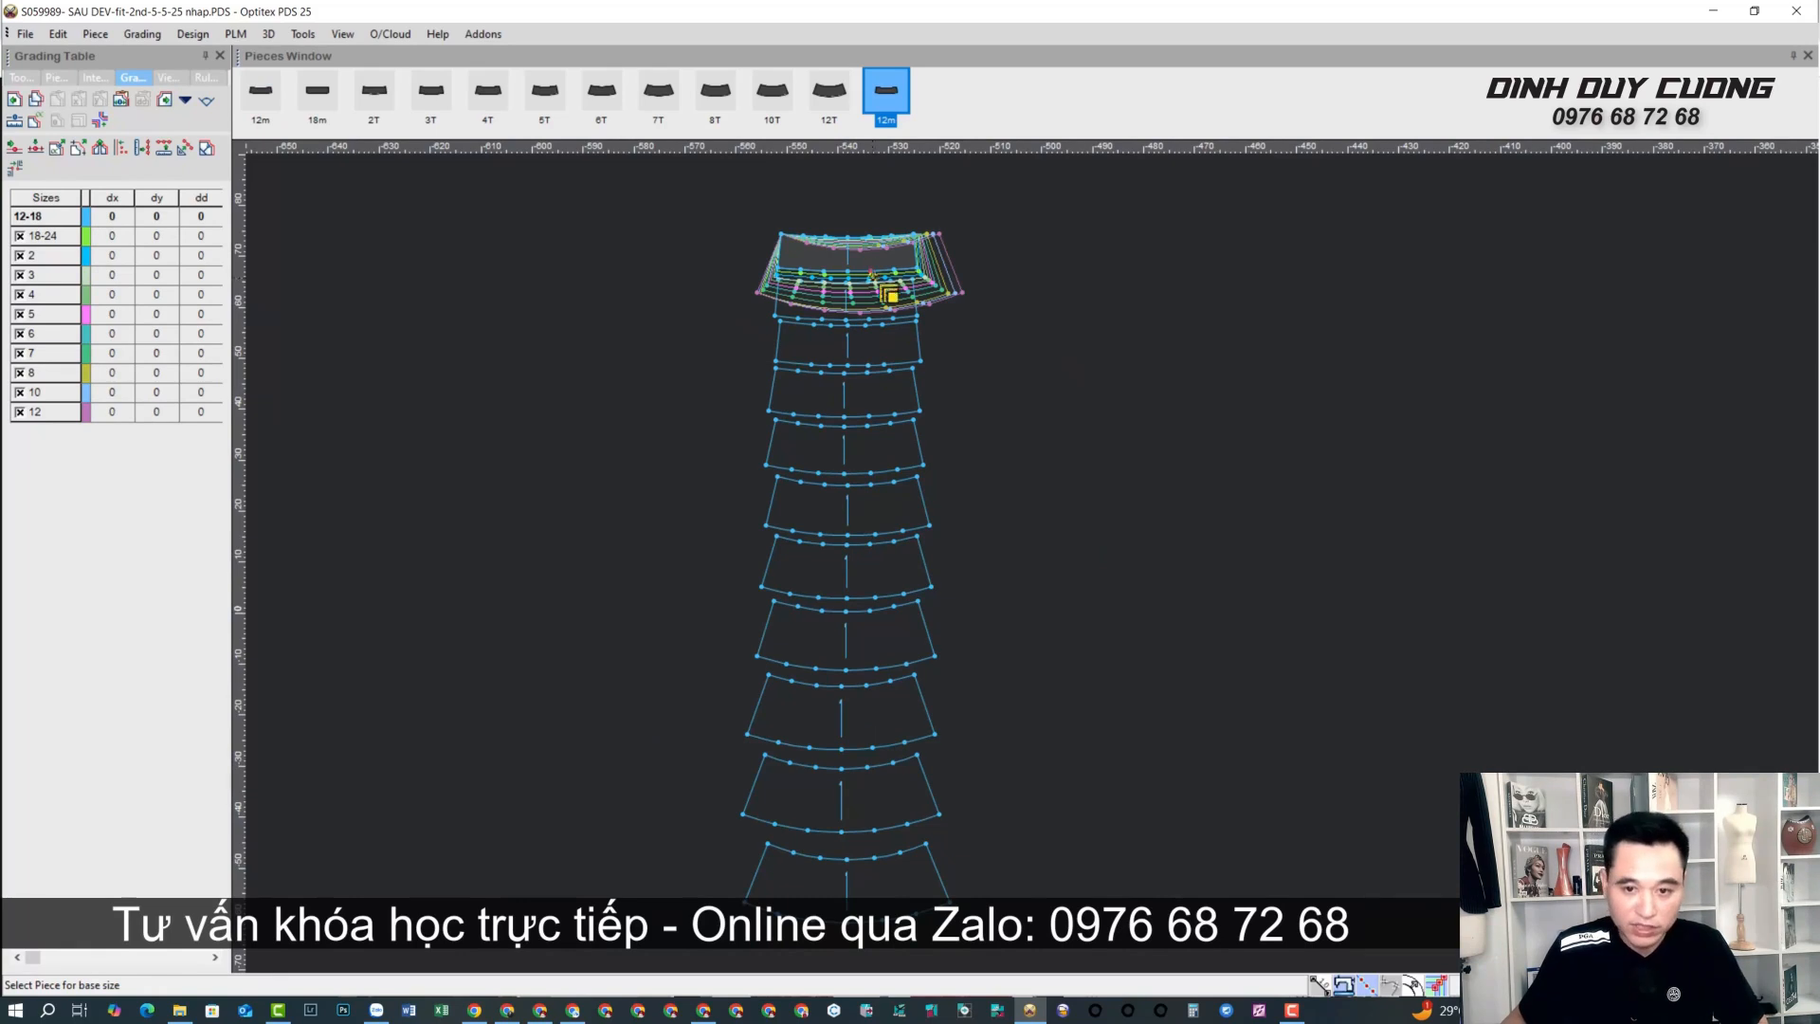
Move the graded nest piece into the empty area above the original 12m piece.
{"action": "scroll", "coordinate": [945, 269], "scroll_direction": "up", "scroll_amount": 2}
{"action": "left_click_drag", "start_coordinate": [812, 496], "coordinate": [809, 284]}
{"action": "left_click", "coordinate": [774, 271]}
{"action": "scroll", "coordinate": [773, 269], "scroll_direction": "up", "scroll_amount": 4}
{"action": "scroll", "coordinate": [1162, 661], "scroll_direction": "down", "scroll_amount": 1}
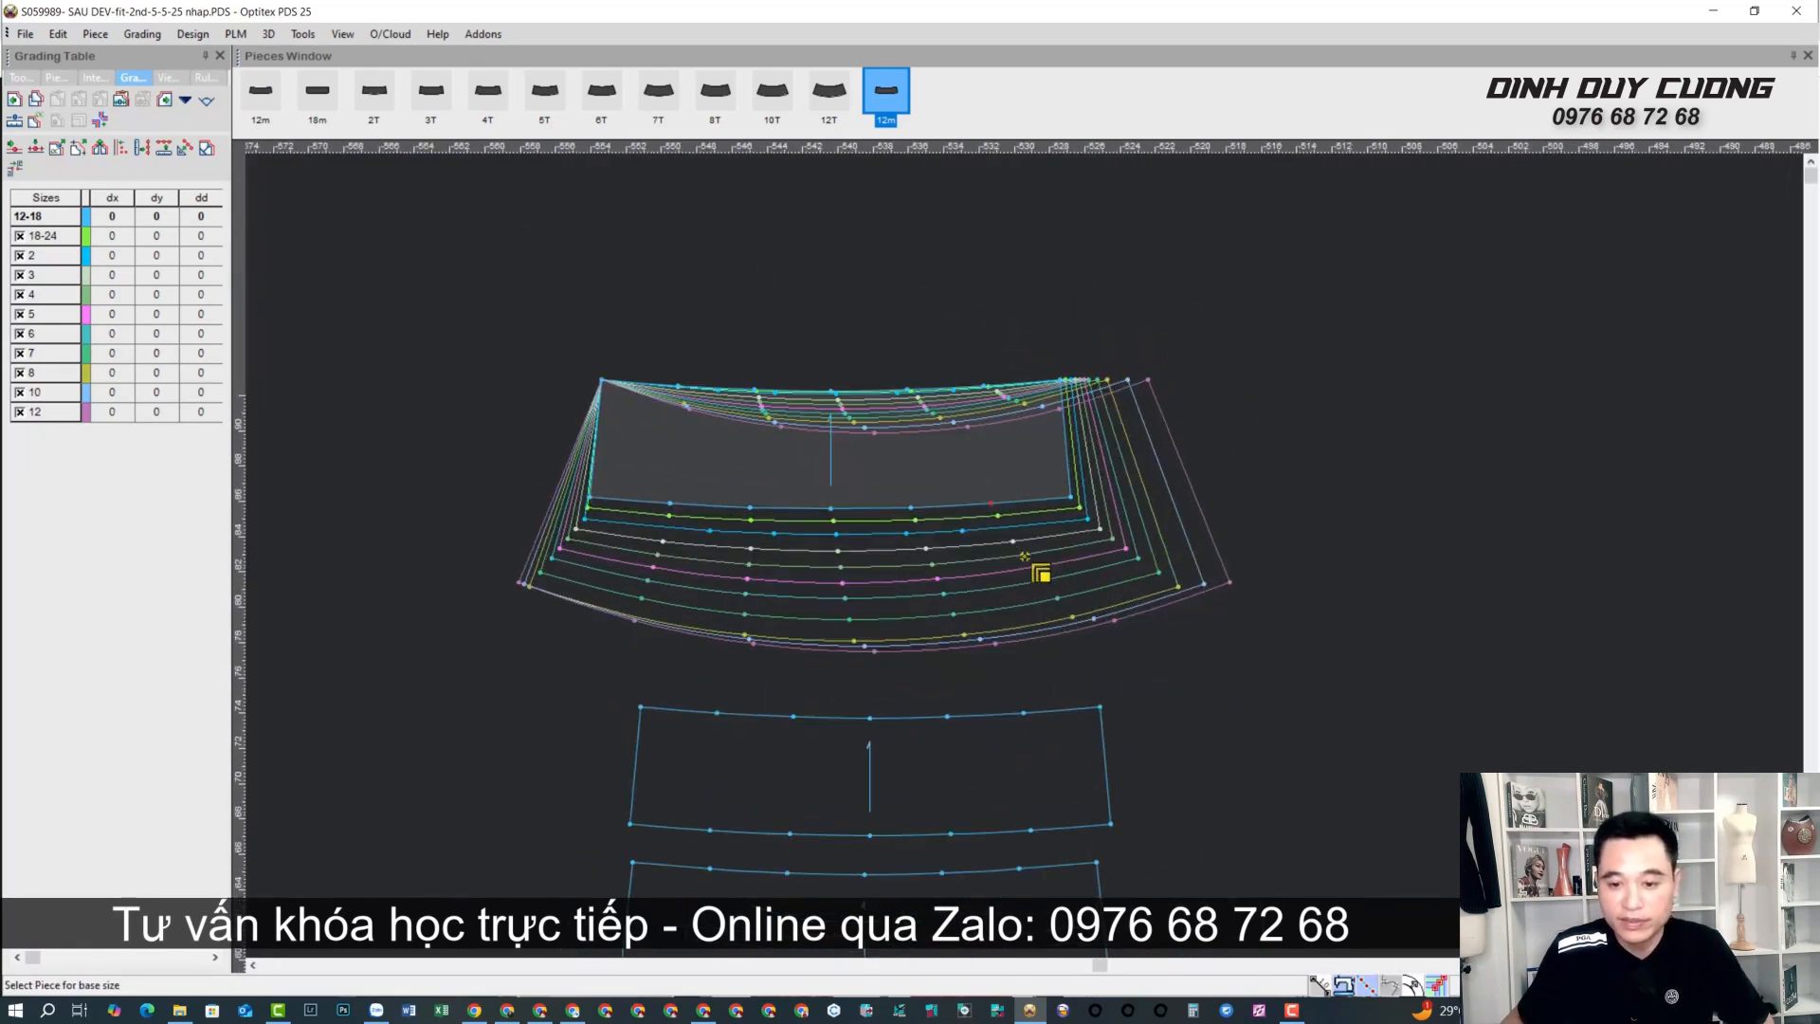
Stack the nested sizes along X and Y at the middle point of the piece's upper edge.
{"action": "scroll", "coordinate": [1025, 554], "scroll_direction": "up", "scroll_amount": 1}
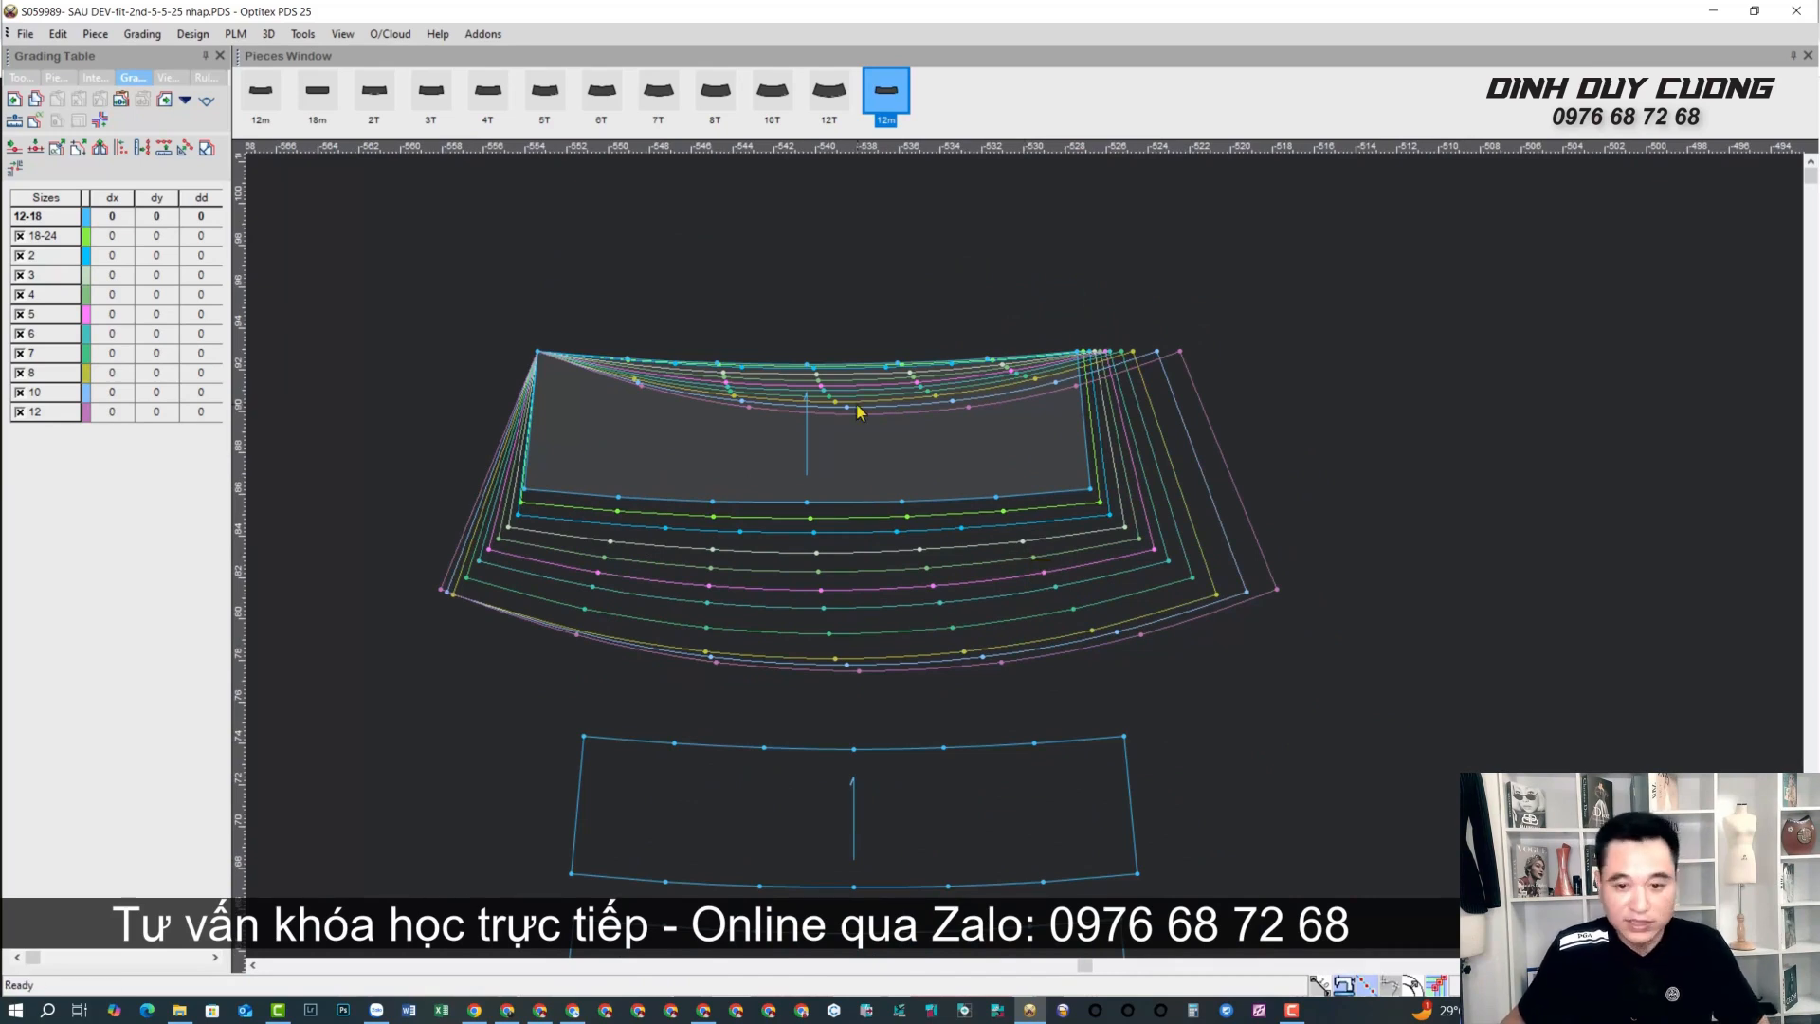
{"action": "left_click", "coordinate": [807, 369]}
{"action": "left_click", "coordinate": [79, 119]}
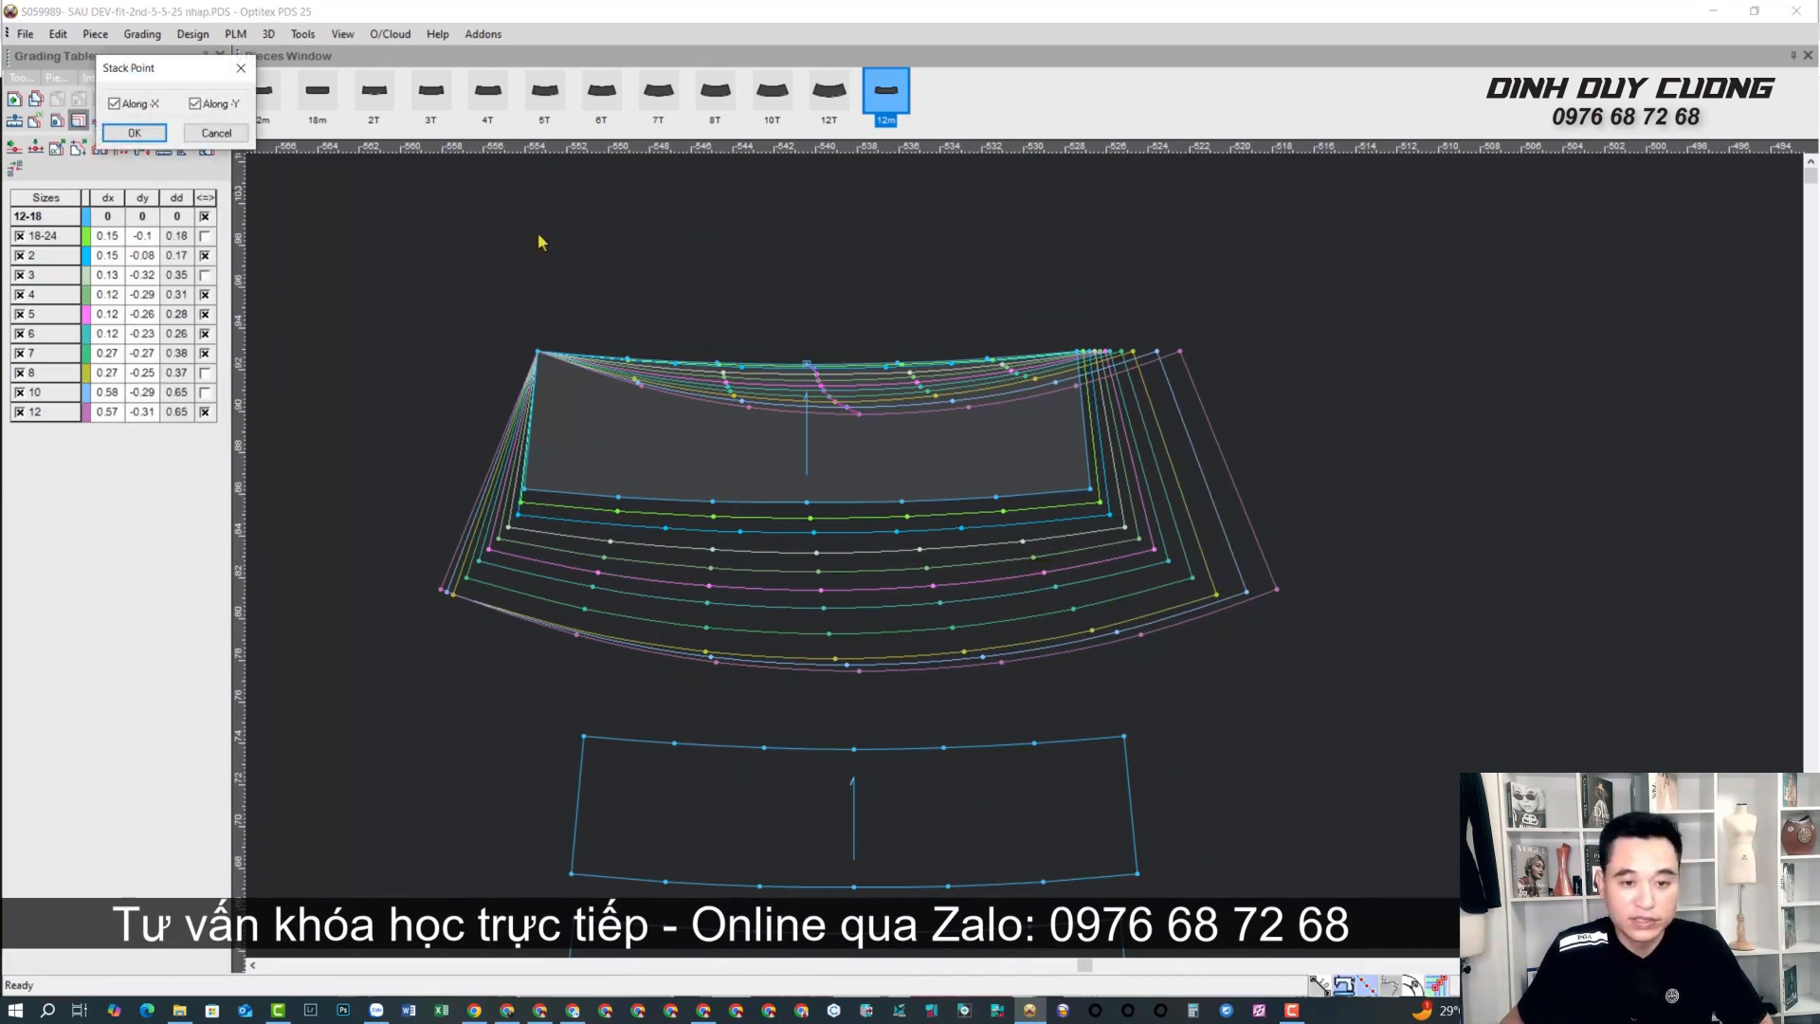
{"action": "left_click", "coordinate": [133, 133]}
{"action": "scroll", "coordinate": [1032, 555], "scroll_direction": "up", "scroll_amount": 1}
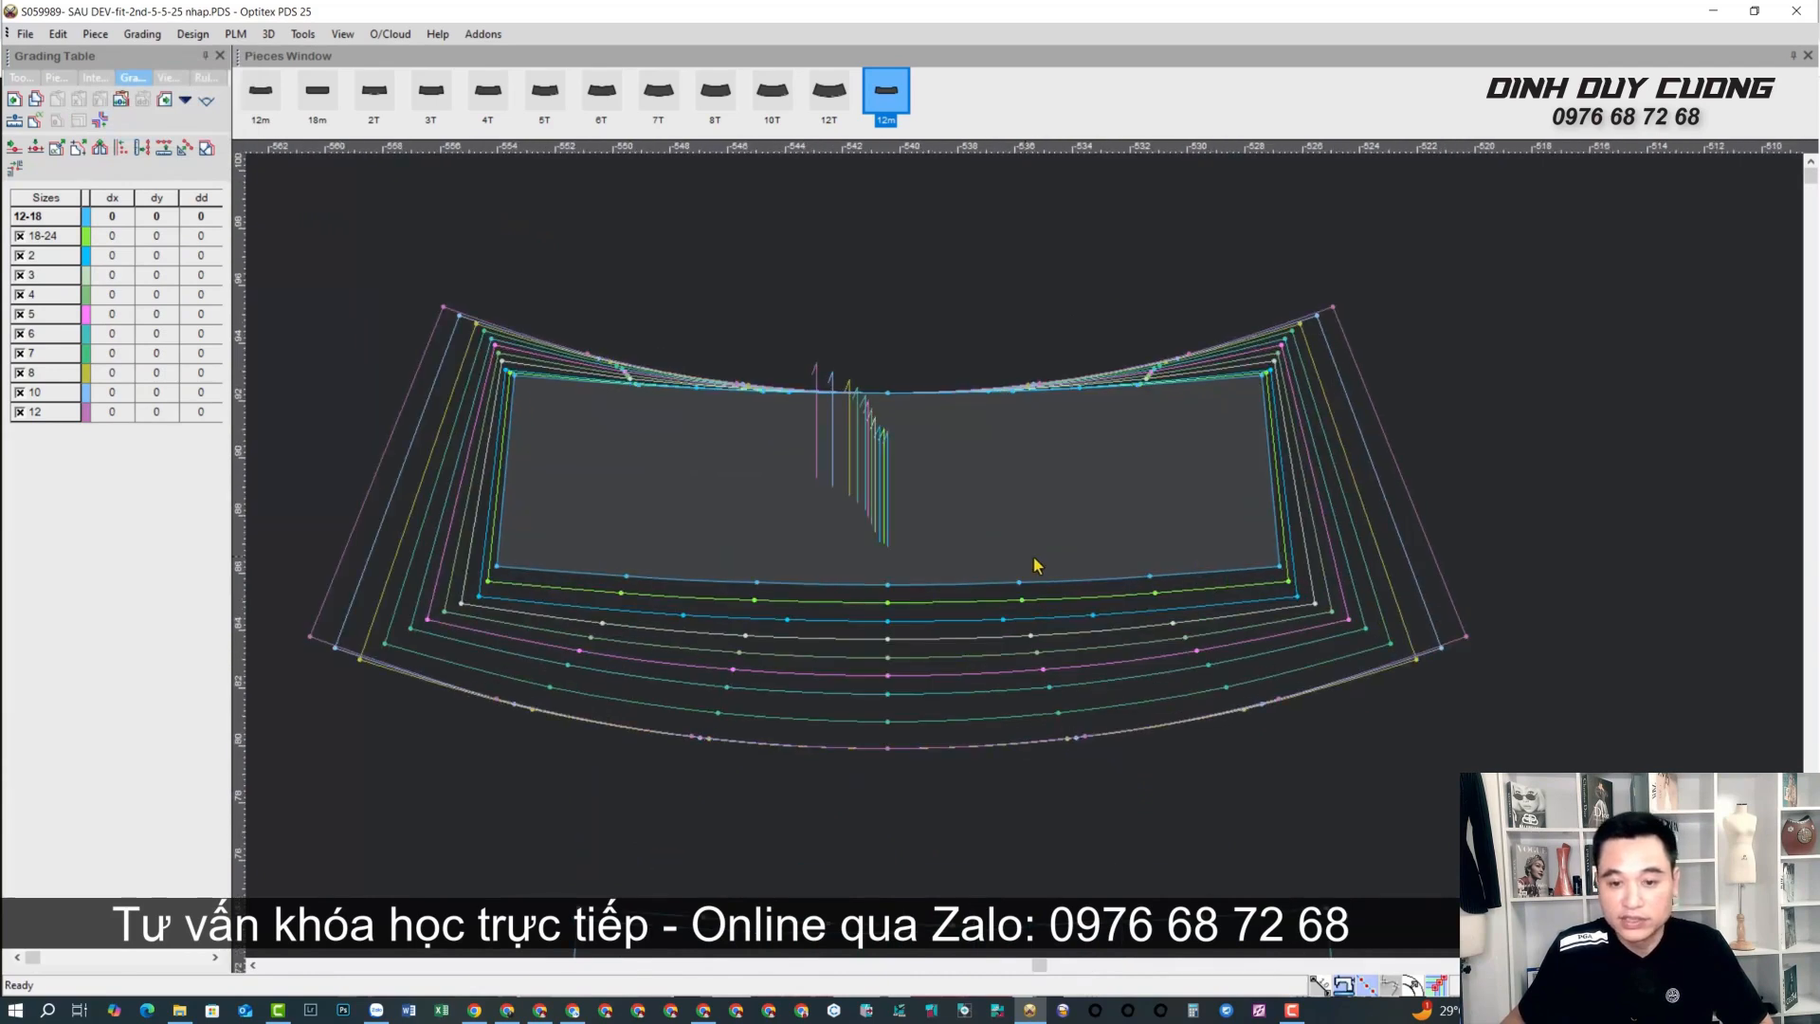